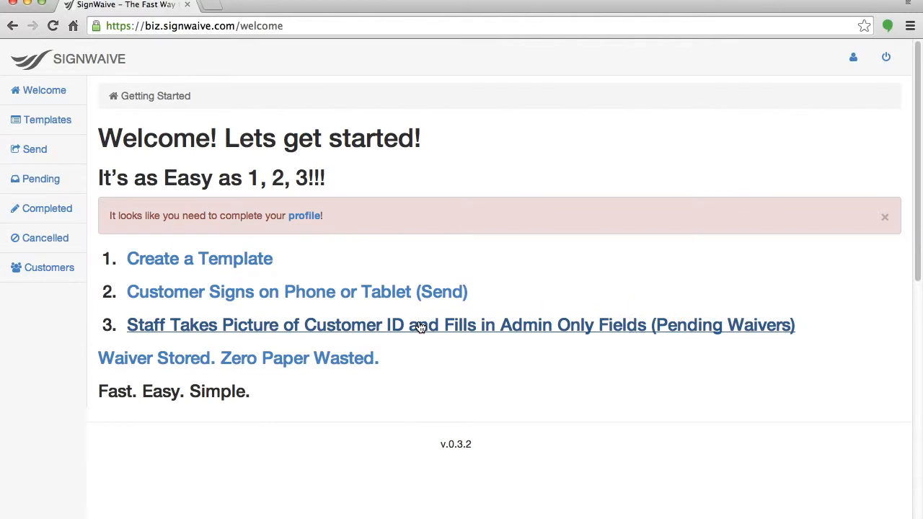
In the business profile, enter business name eBoats Tampa, the contact's first and last name, and the street address.
click(306, 218)
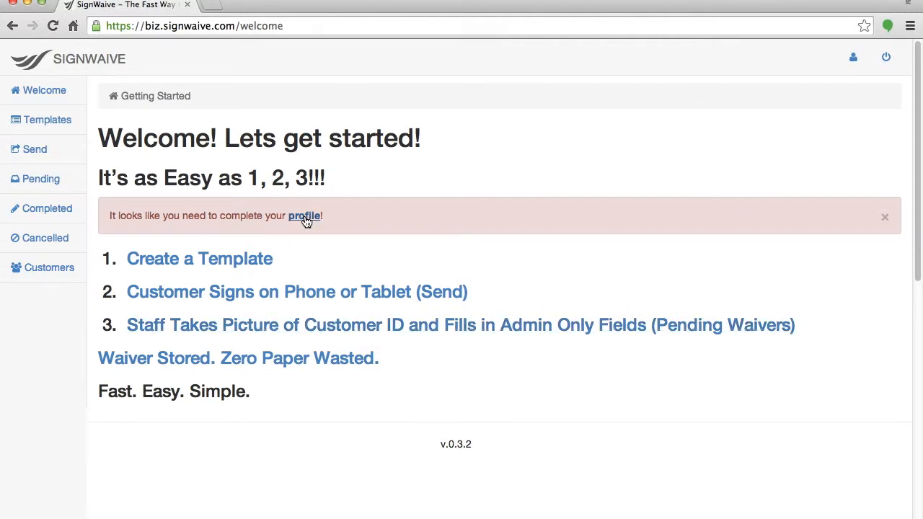
click(190, 147)
key(Tab)
key(Tab)
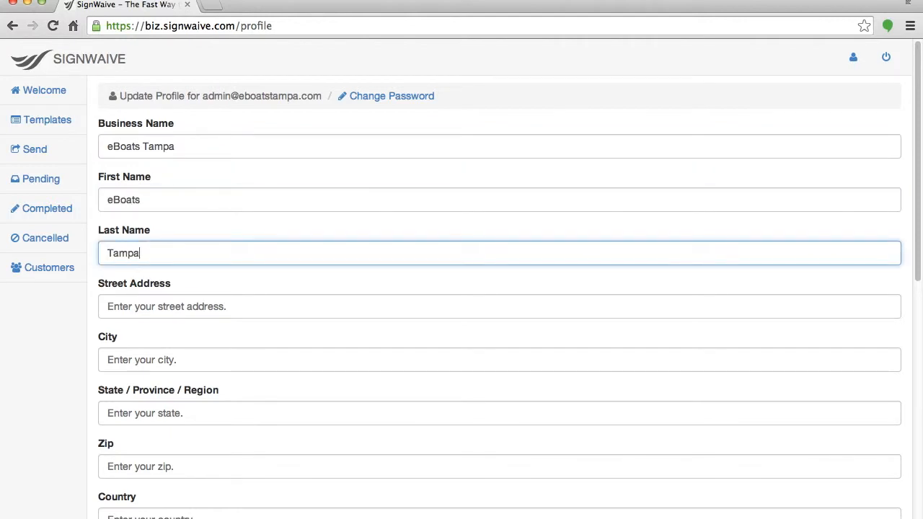
key(Tab)
Correct the street address, fill in city, state, zip, country and phone number, then submit the profile.
click(126, 306)
text(S.)
key(Tab)
text(Tampa)
key(Tab)
text(FL)
key(Tab)
text(336)
text(02)
key(Tab)
text(USA)
key(Tab)
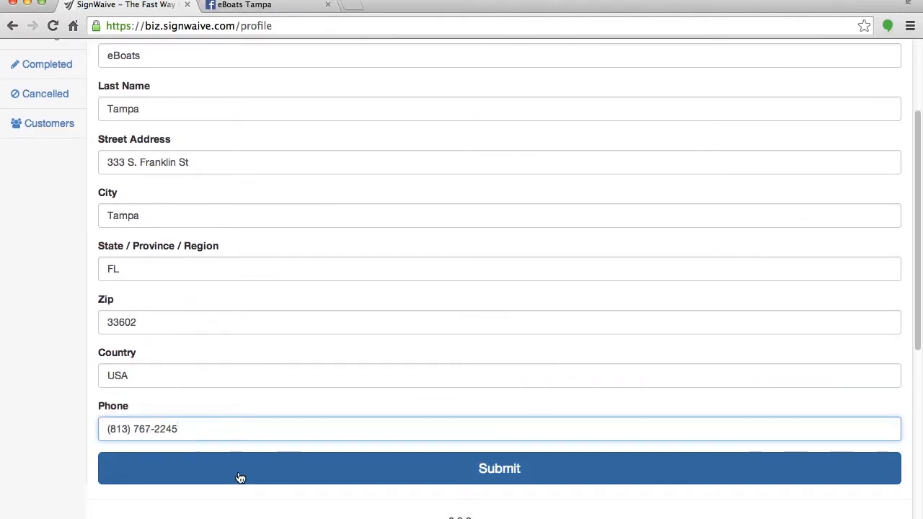
click(240, 478)
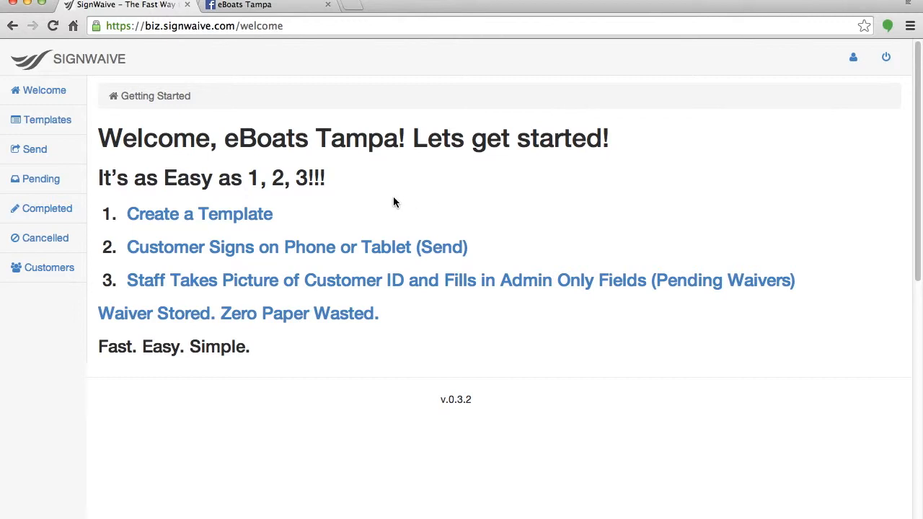
Create a new waiver template and add a Paragraph element at the top.
click(28, 127)
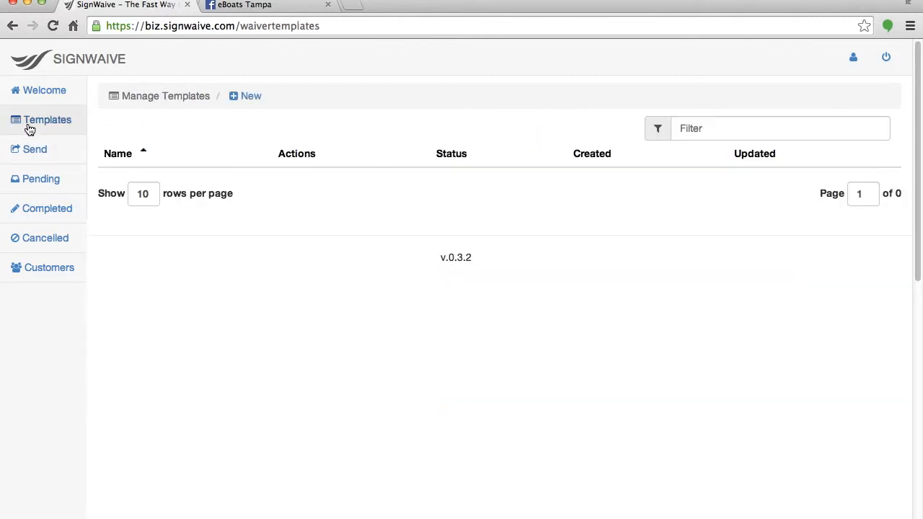
click(244, 101)
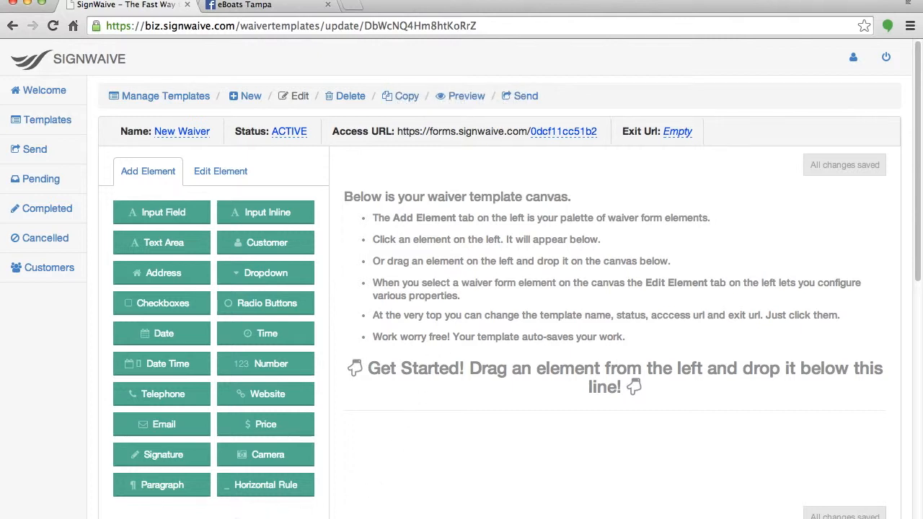
drag(160, 486, 385, 438)
Label the paragraph '<center>Rental Contract - ONCE CONTRACT PER BOAT</center>'.
double_click(154, 206)
text(<h)
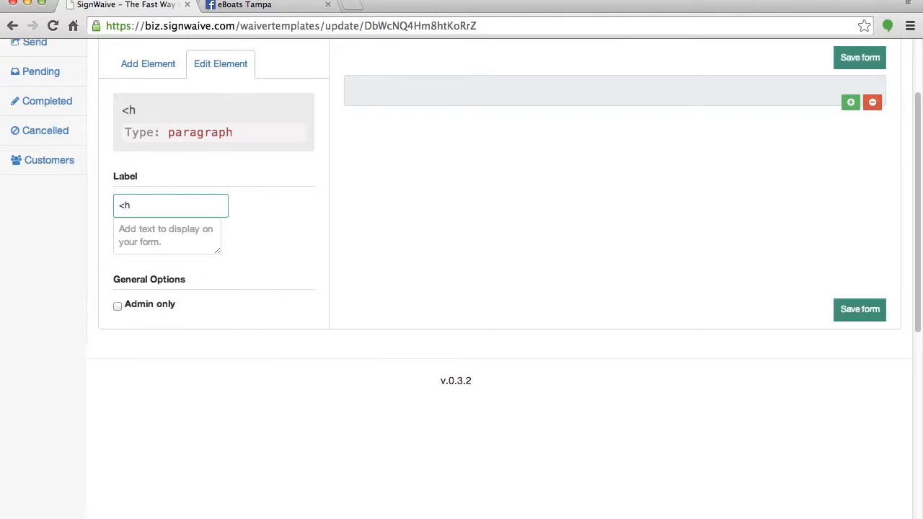
key(BackSpace)
text(<)
key(BackSpace)
text(center)
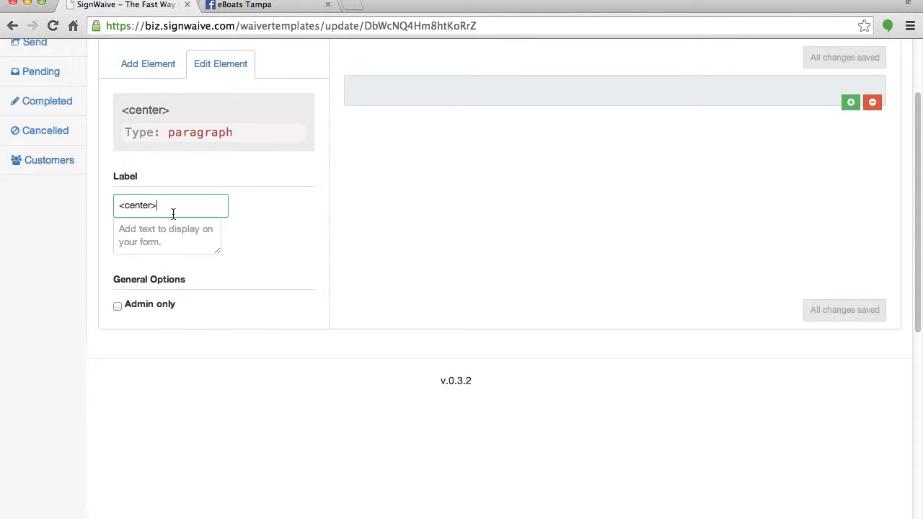
text(>Rental Contract - )
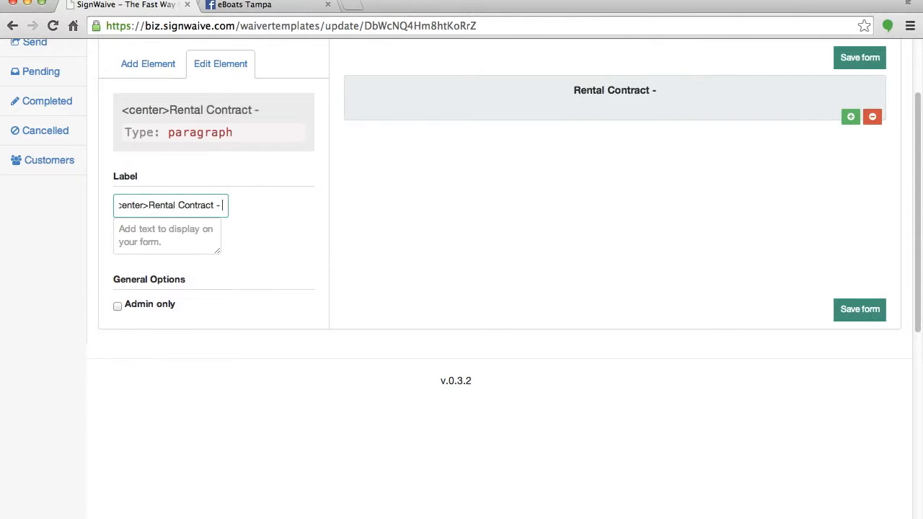
text(ONCE CONT)
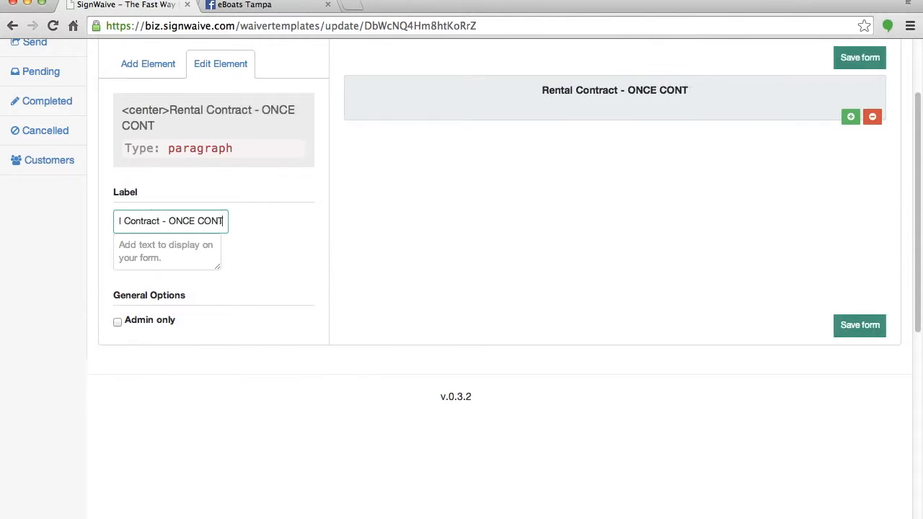
text(RACT PER P)
key(BackSpace)
text(BOIAT)
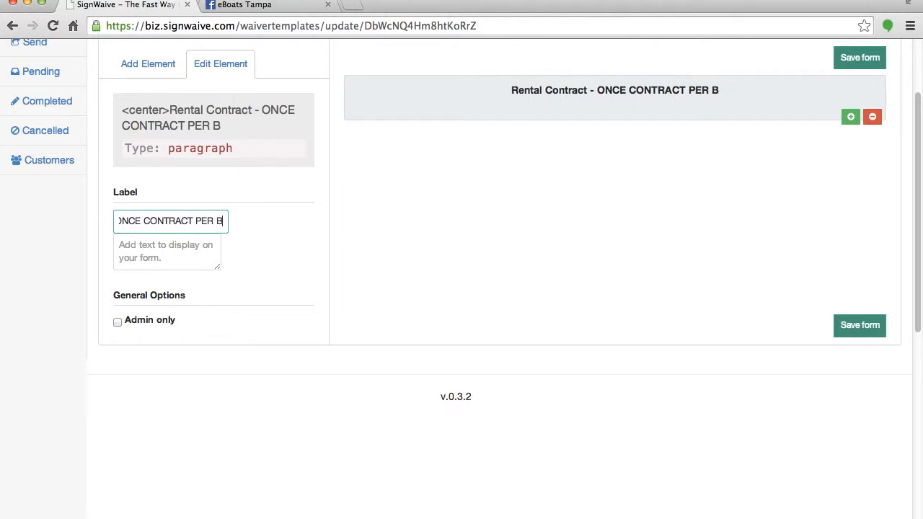
key(BackSpace)
key(BackSpace)
key(BackSpace)
text(AT</center>)
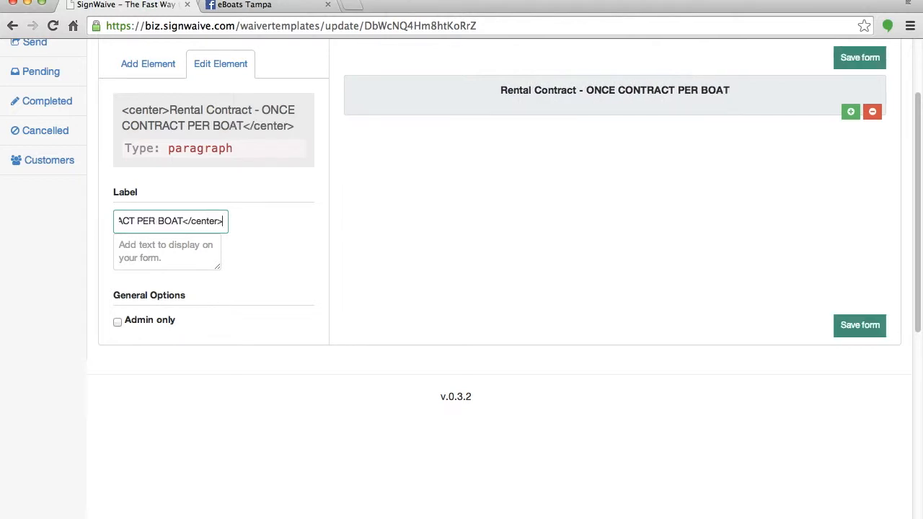
Wrap the heading text in <u></u> tags to underline it.
scroll(176, 225, left, 5)
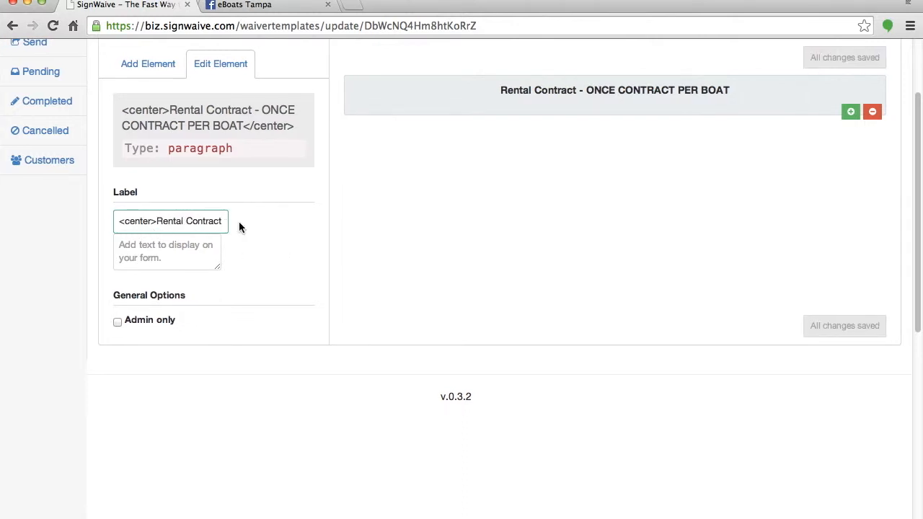
click(156, 221)
text(<u>)
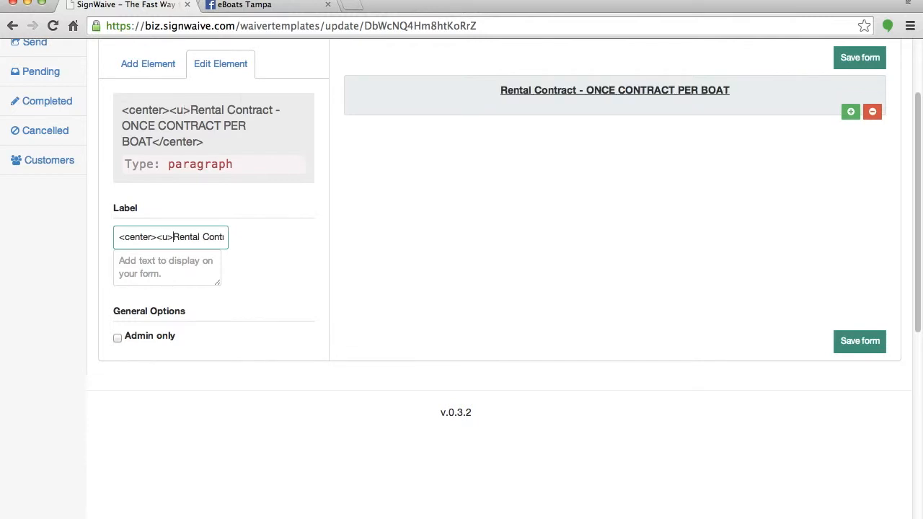
scroll(145, 236, right, 5)
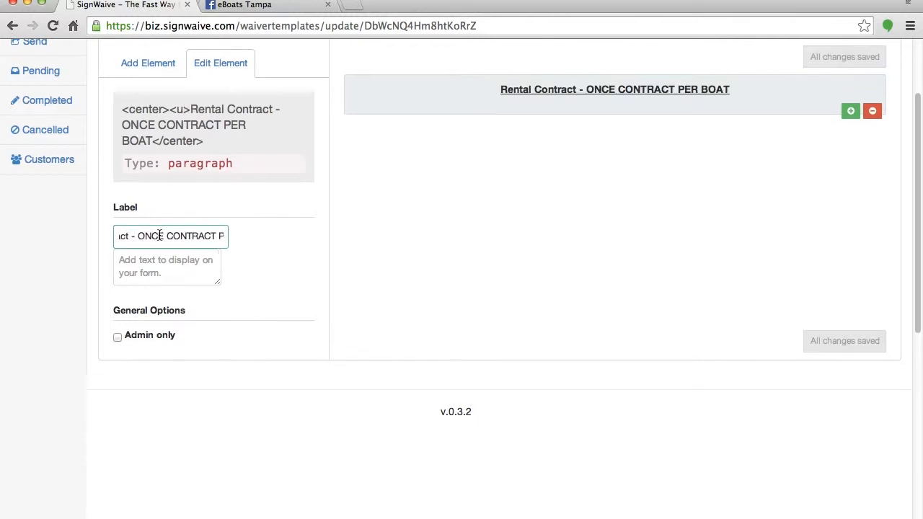
scroll(160, 235, right, 3)
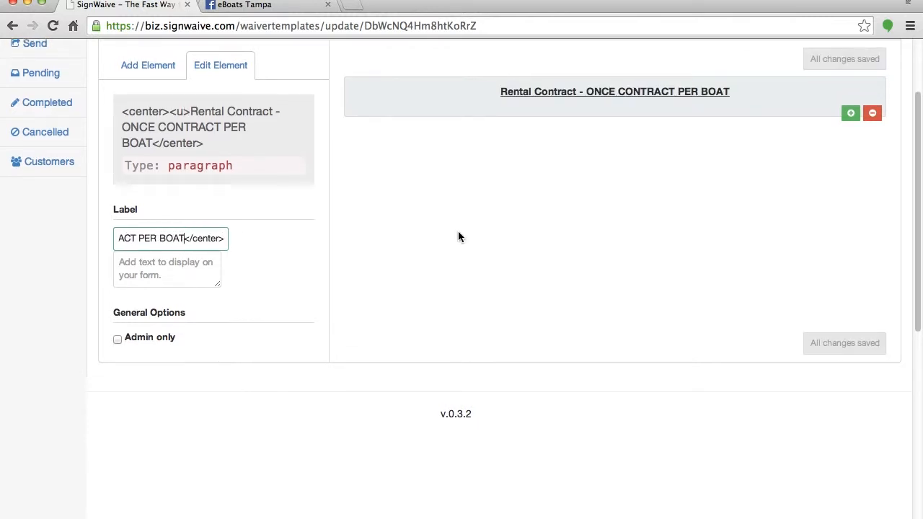
text(</u>)
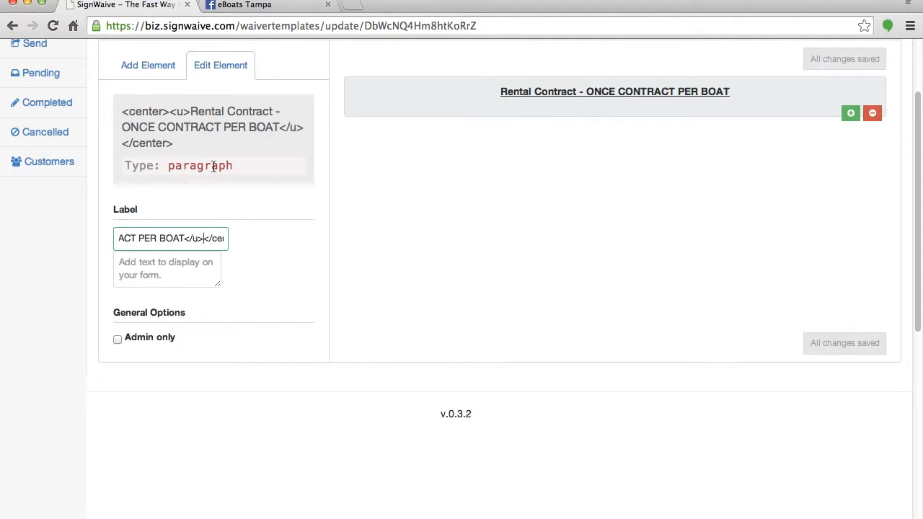
scroll(157, 240, up, 1)
scroll(157, 241, left, 1)
scroll(180, 249, left, 1)
scroll(180, 250, left, 6)
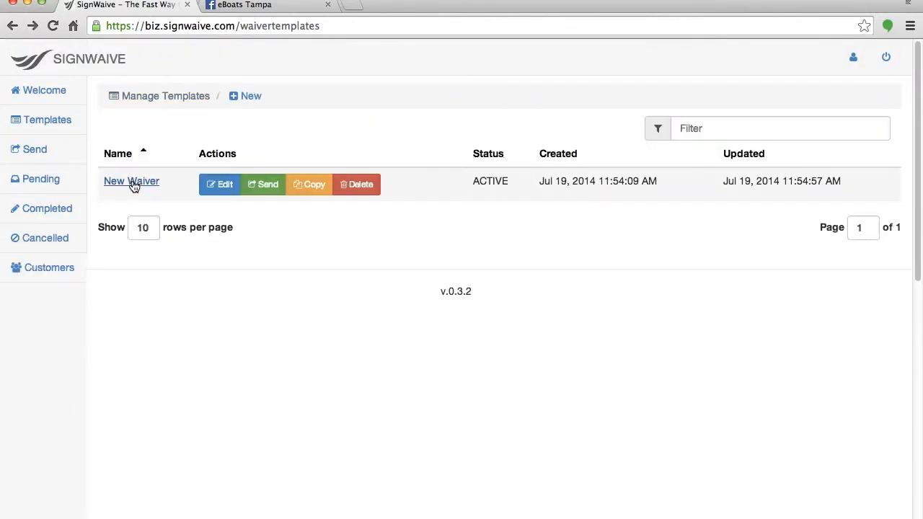
Reopen the New Waiver template, select its contract heading, and bring up the form-element palette.
click(230, 187)
click(500, 201)
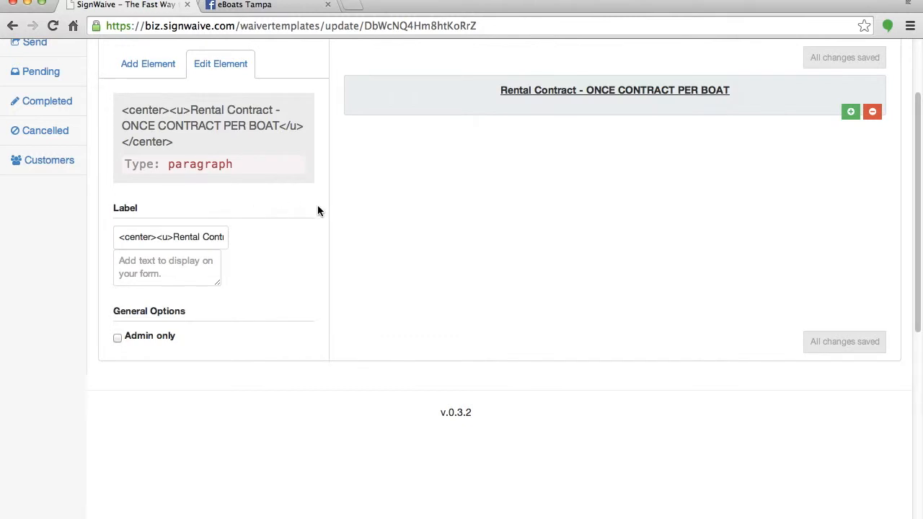
drag(186, 238, 114, 238)
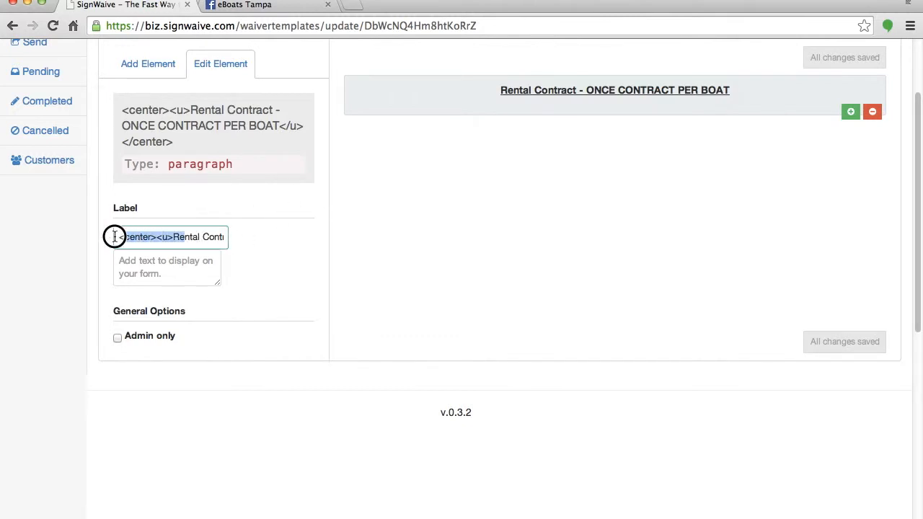
click(208, 240)
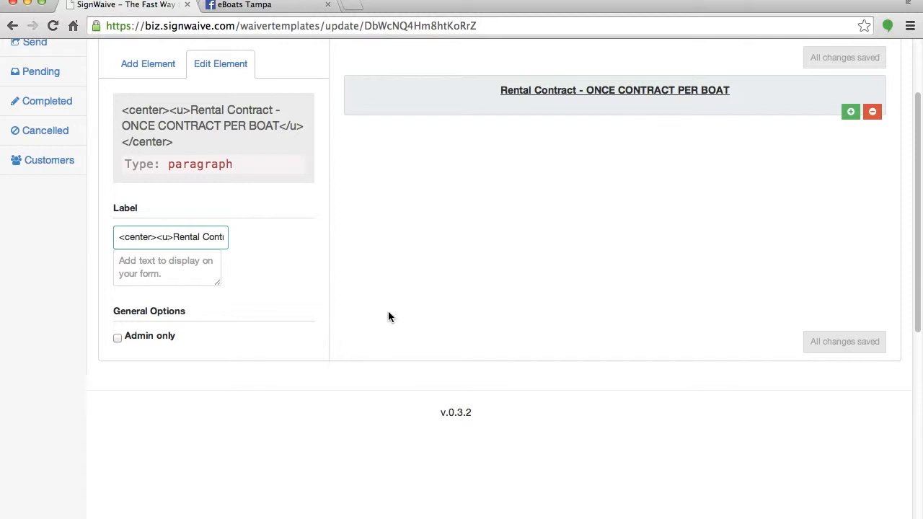
scroll(405, 278, up, 2)
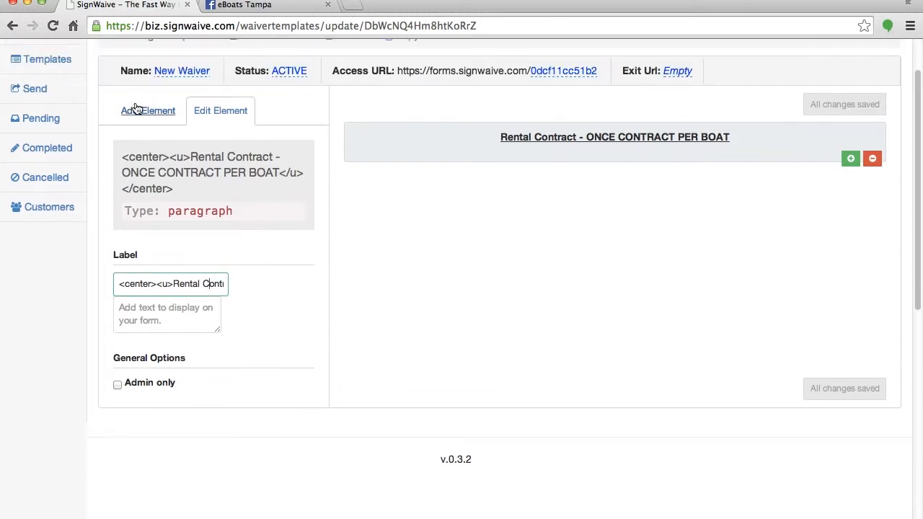
click(137, 110)
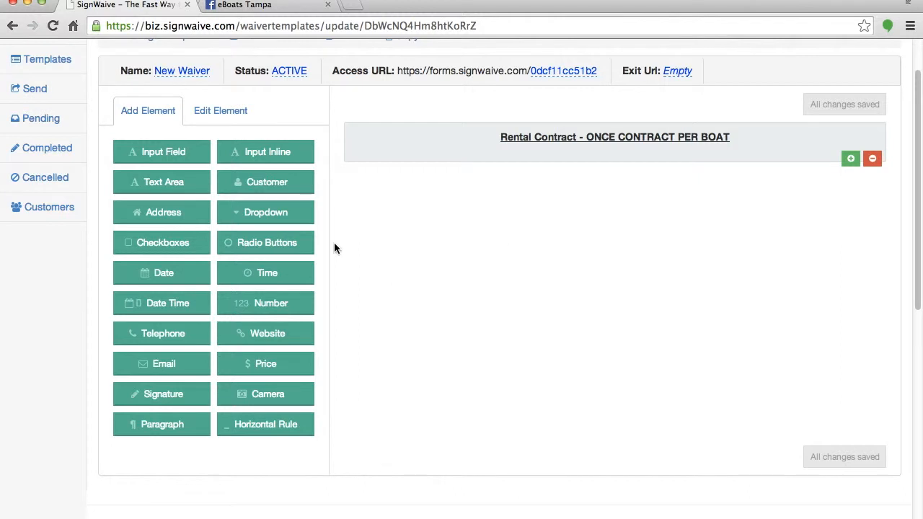
Add a checkboxes question 'How did you hear about us?' with options Walk Up and Hotel Flyer.
click(154, 246)
click(201, 201)
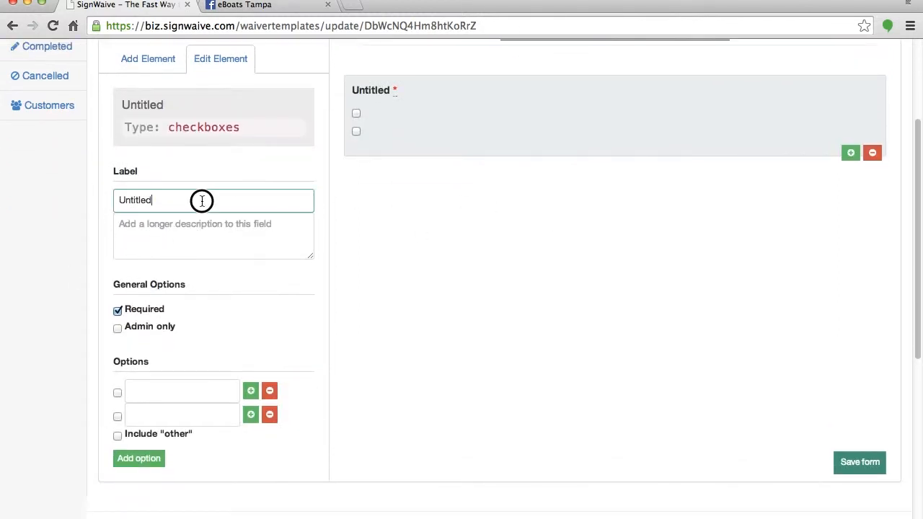
drag(202, 201, 5, 198)
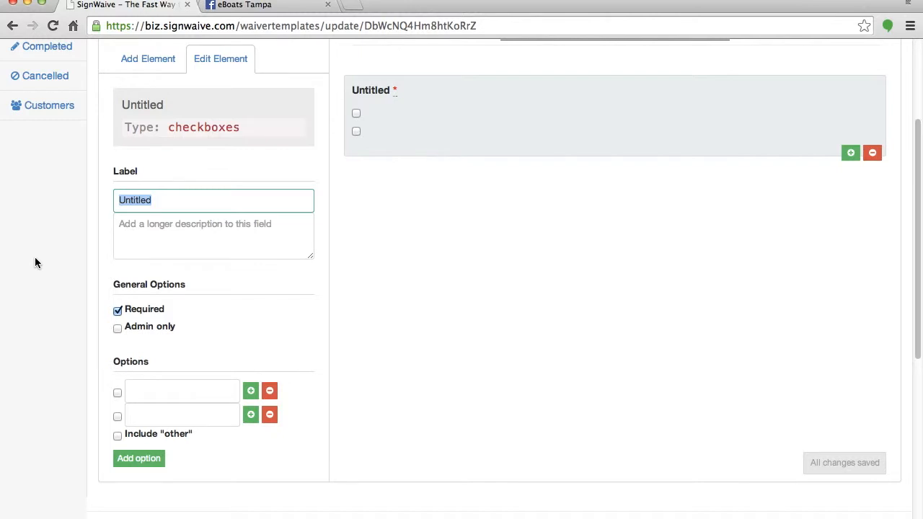
text(How did you hear about us?)
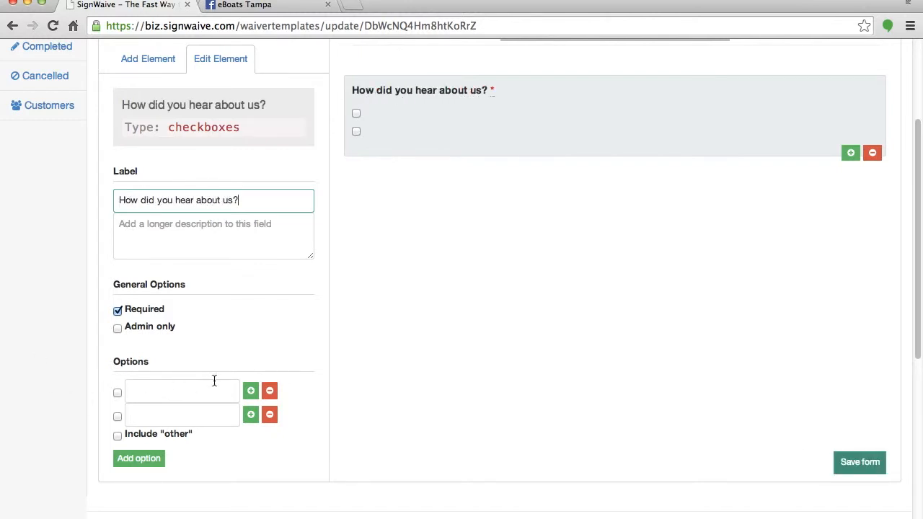
click(154, 381)
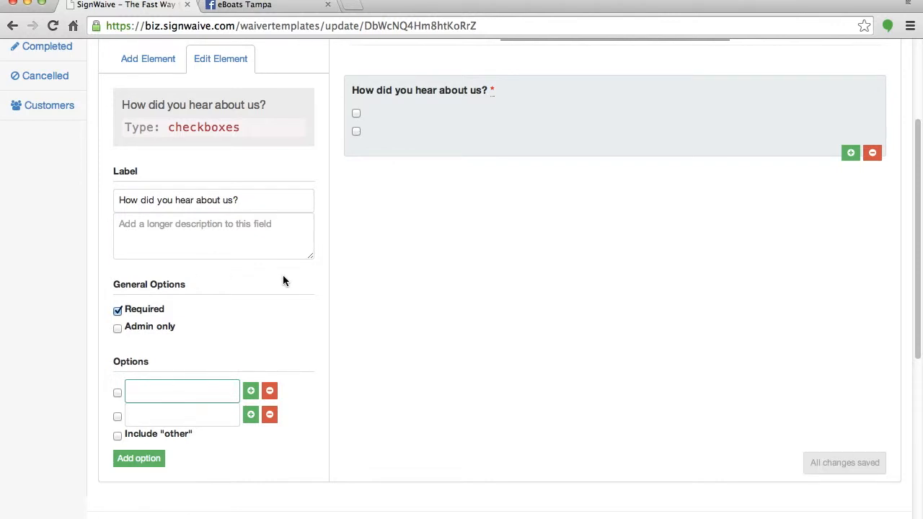
text(Walk Up)
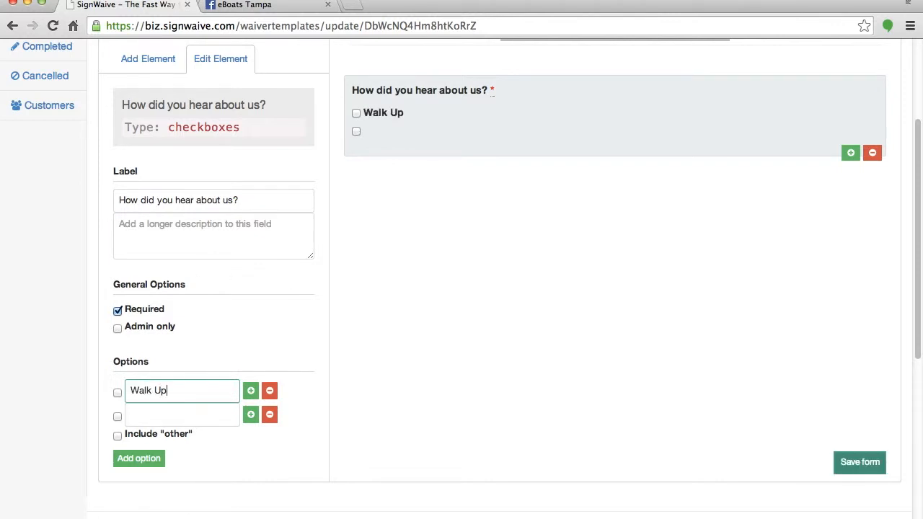
click(189, 414)
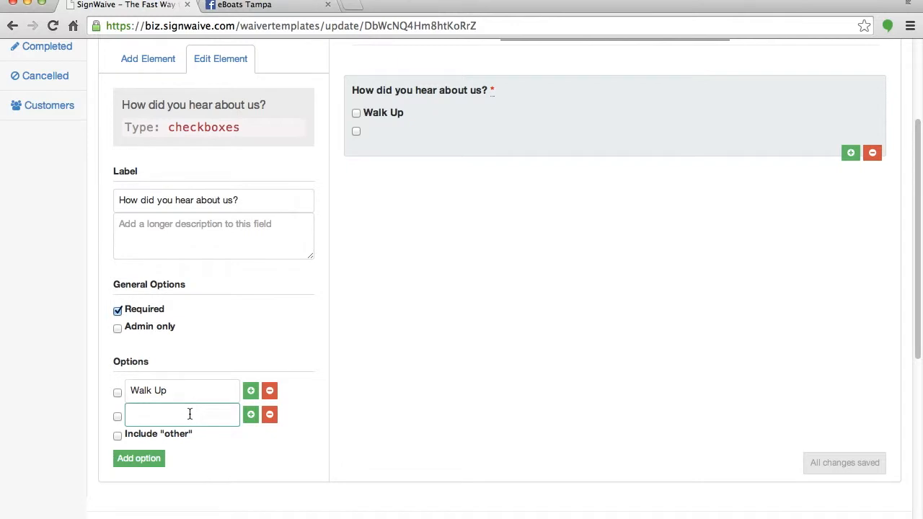
text(Hotel Flyer)
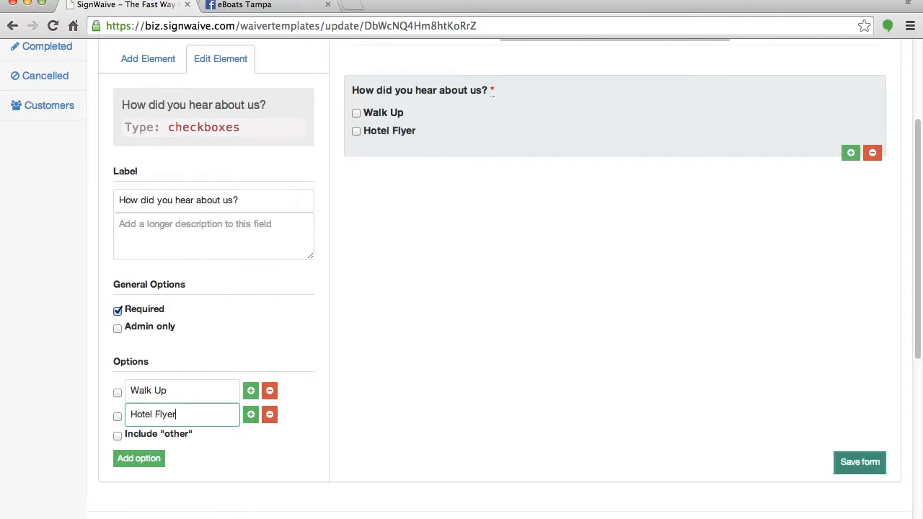
Add options Google, Facebook and Trip Advisor, removing the leftover empty row.
click(251, 415)
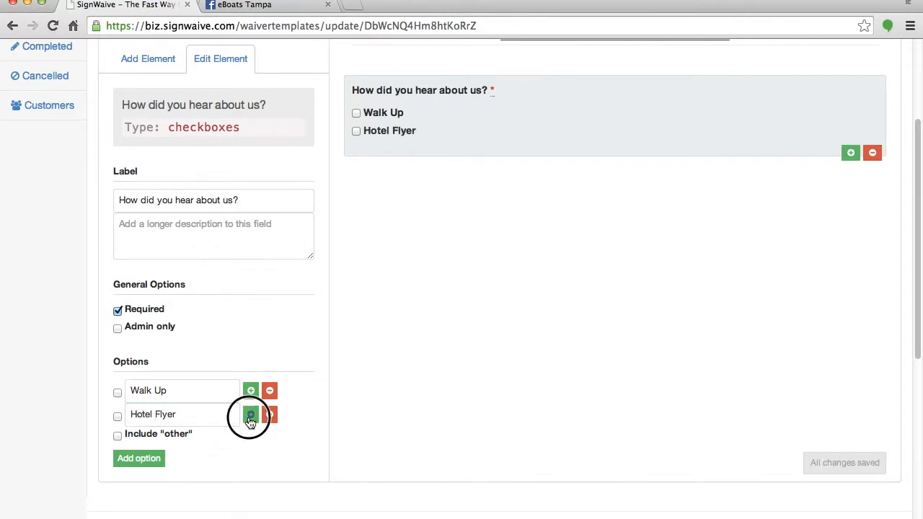
click(251, 438)
click(252, 464)
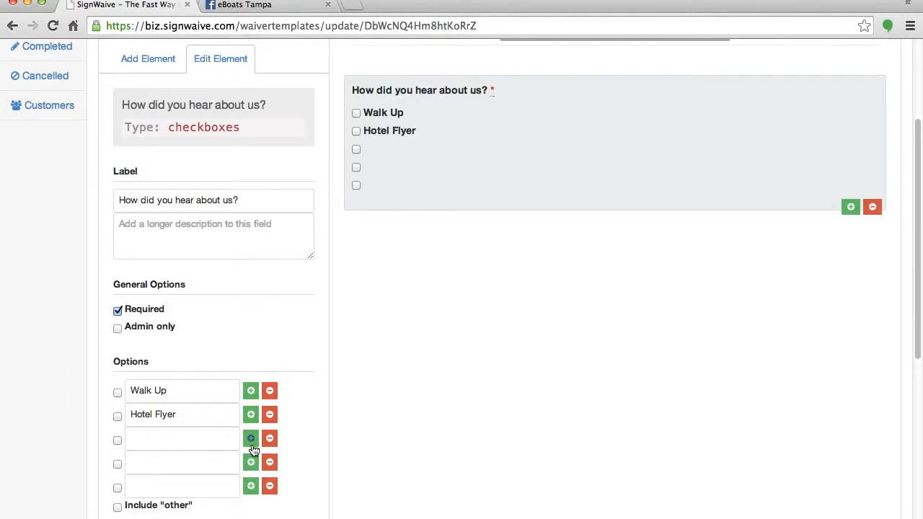
click(251, 438)
click(183, 438)
text(Google)
click(161, 456)
text(Facebook)
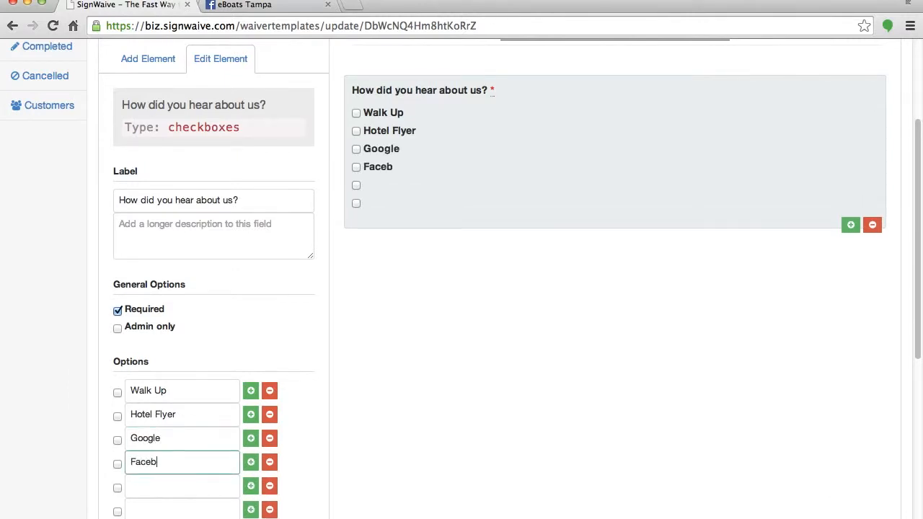
click(158, 487)
text(Tr)
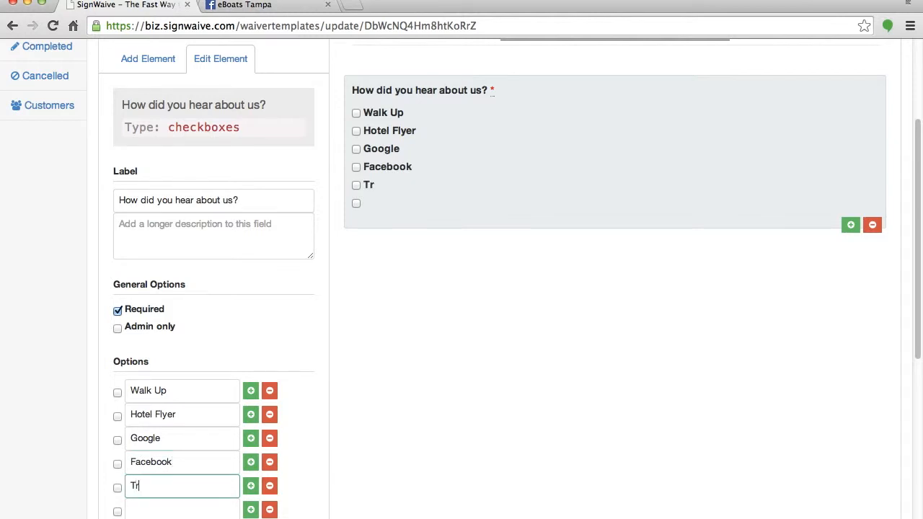
text(ip Advisor)
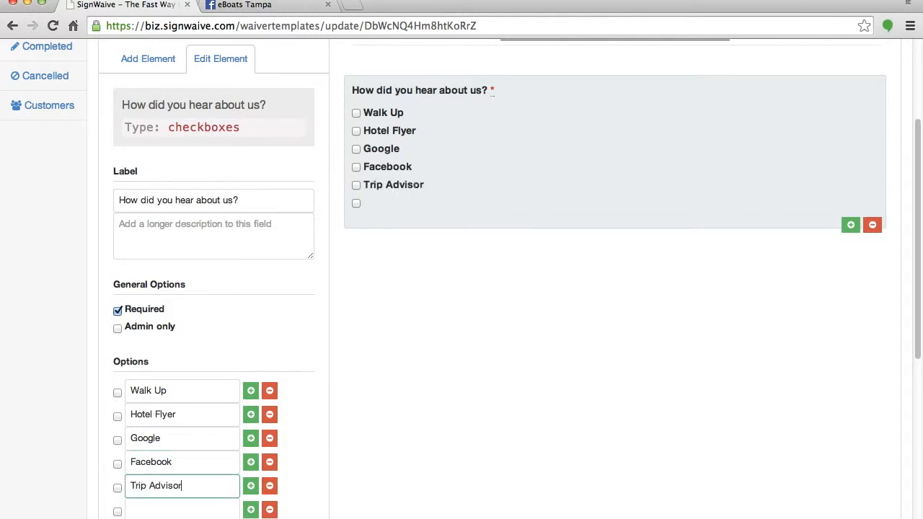
click(176, 508)
scroll(203, 430, down, 4)
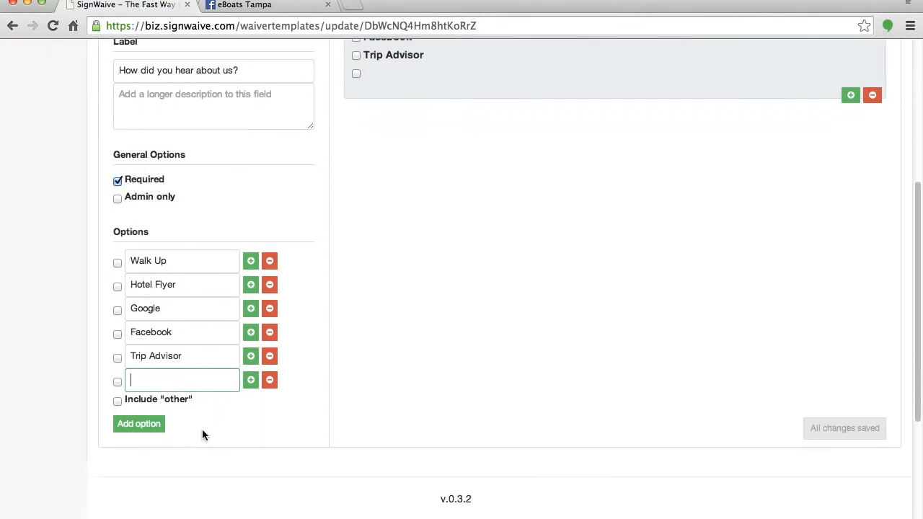
click(269, 375)
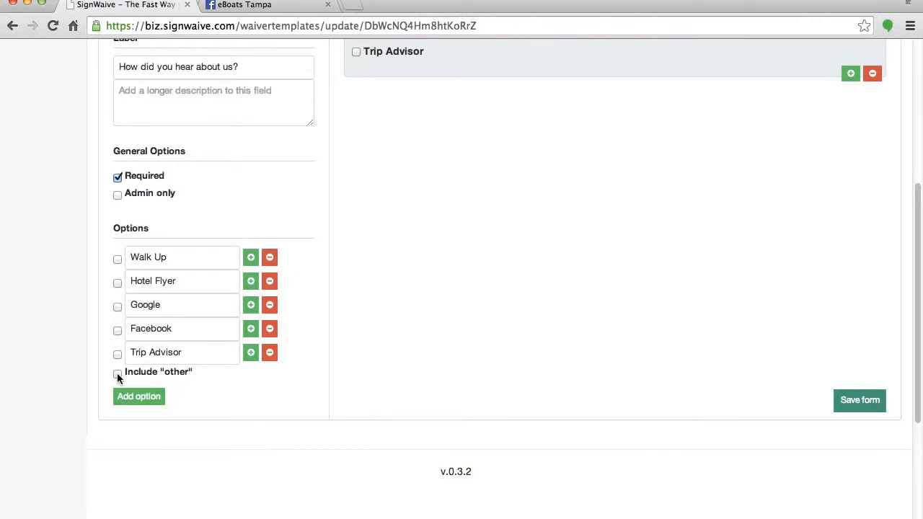
Add Referred by Friend, enable the Other option, and delete the extra row and duplicate question.
click(252, 352)
click(193, 371)
text(Ref)
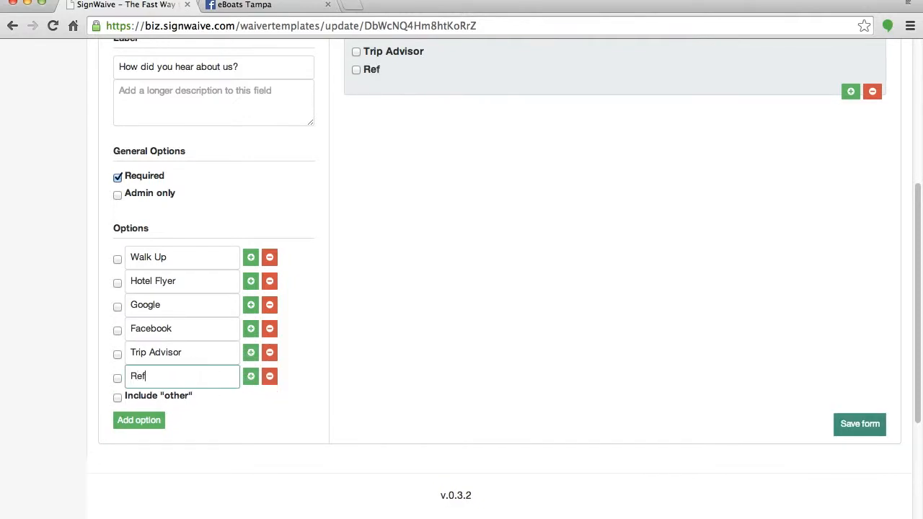
text(erred by Friend)
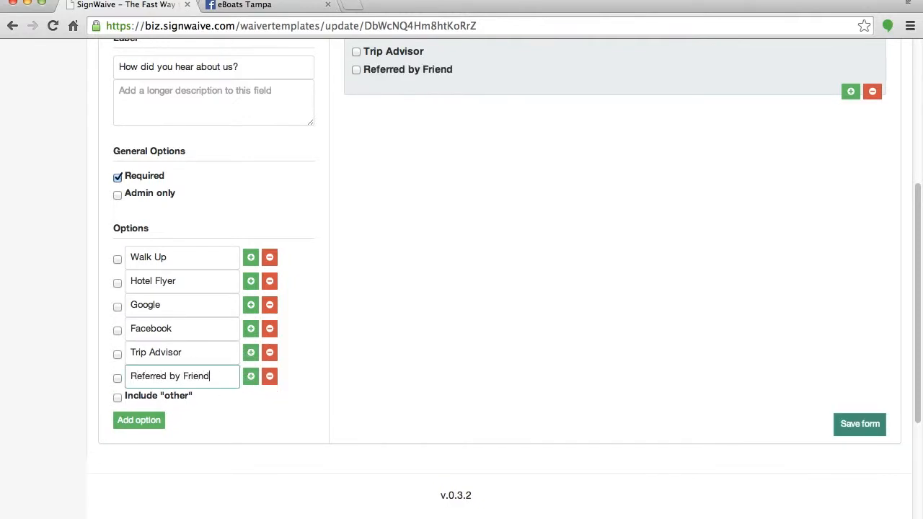
click(116, 397)
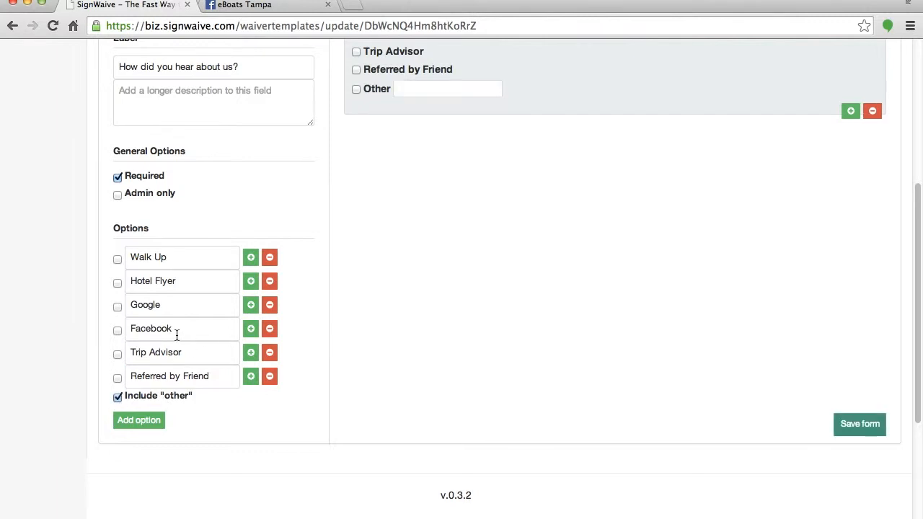
click(250, 376)
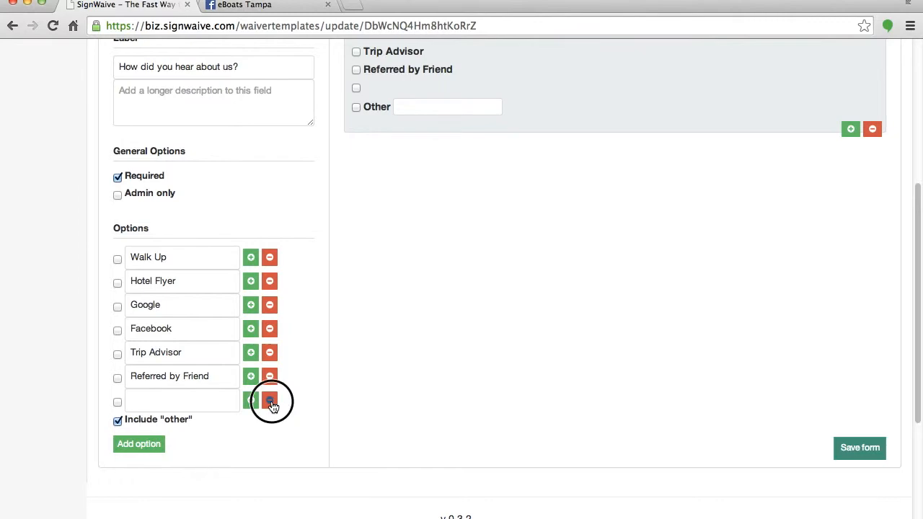
click(270, 401)
scroll(548, 171, up, 8)
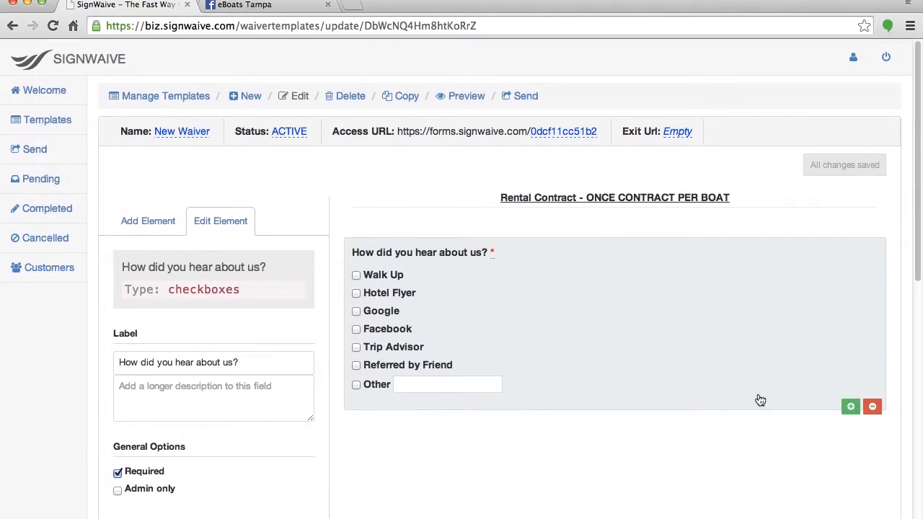
click(850, 407)
scroll(447, 391, up, 3)
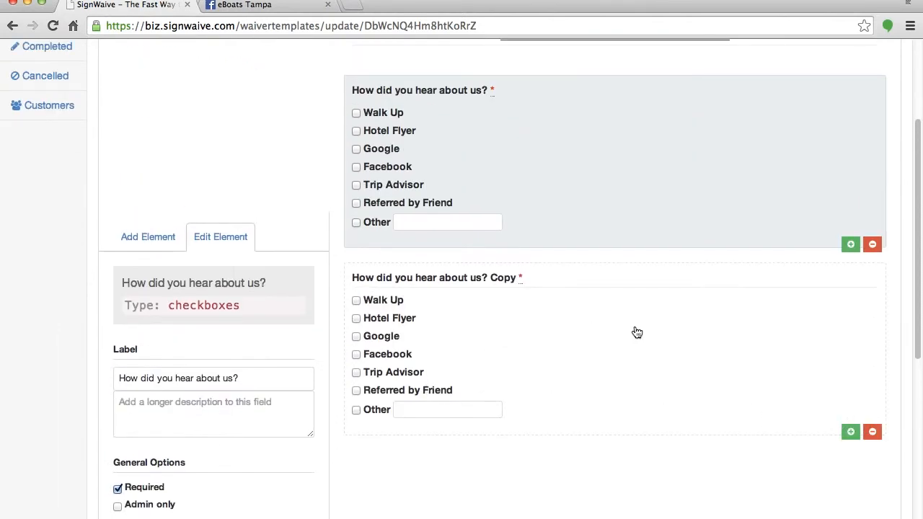
click(637, 332)
click(873, 245)
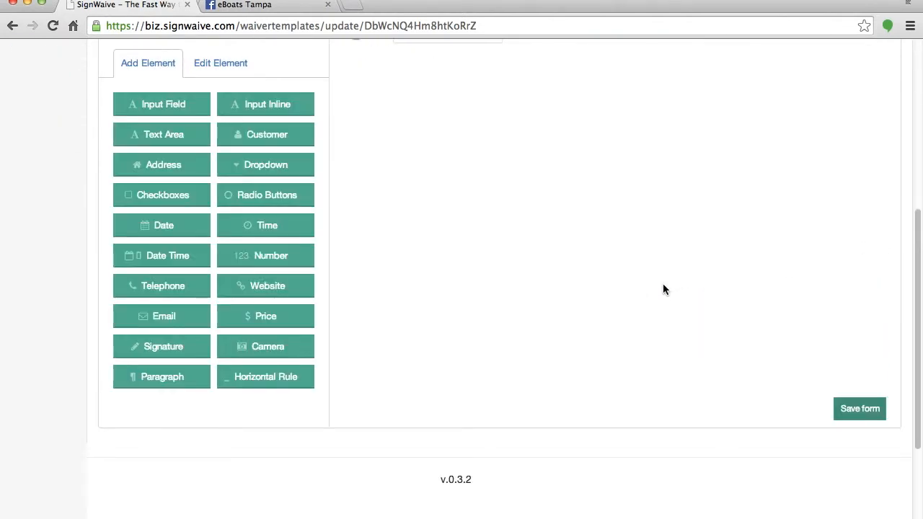
scroll(663, 289, up, 3)
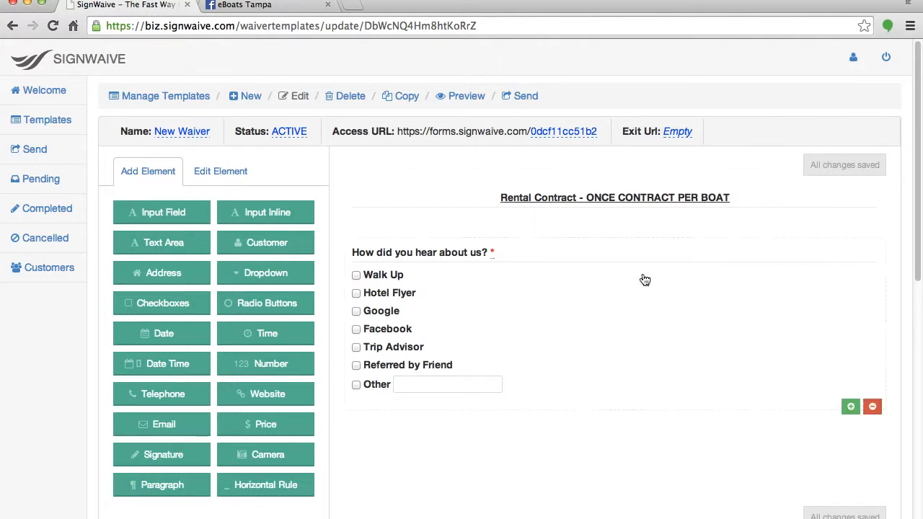
Add a text input field labelled 'Referred By' and make it optional.
click(153, 214)
click(165, 196)
text(Referred )
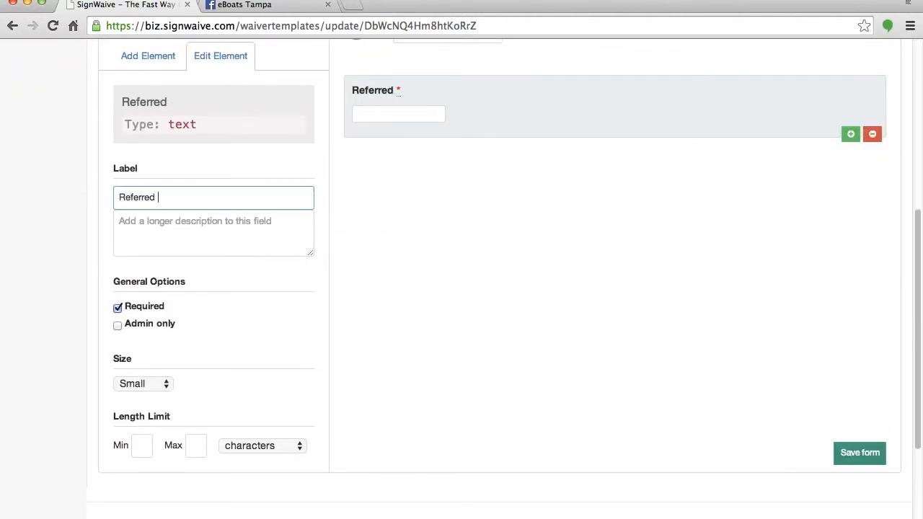
text(By)
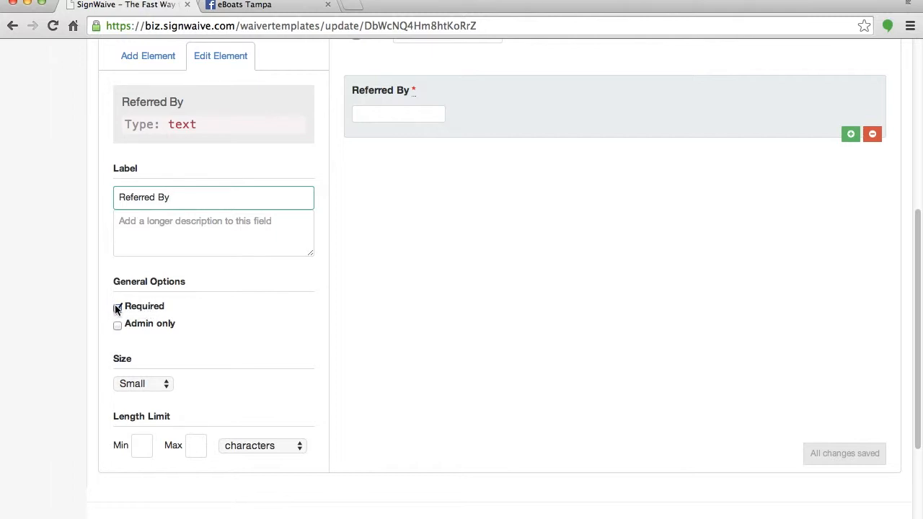
scroll(359, 358, up, 2)
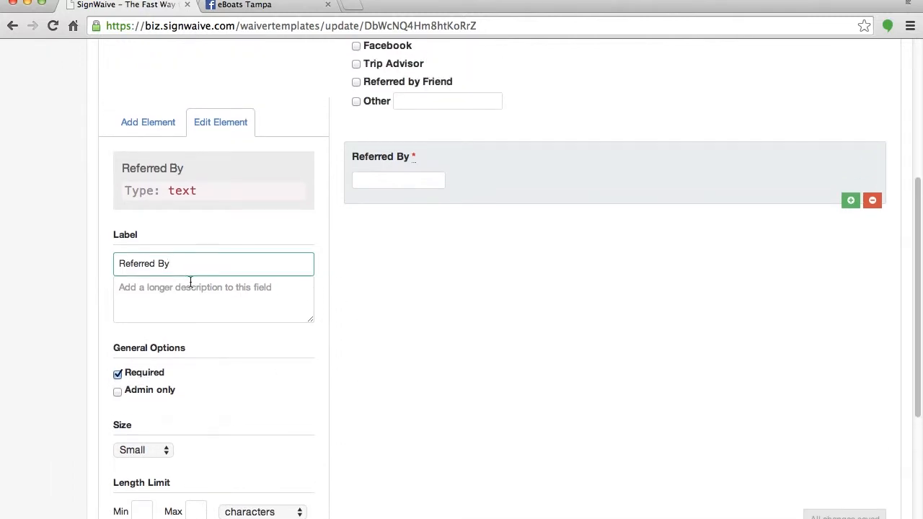
click(118, 373)
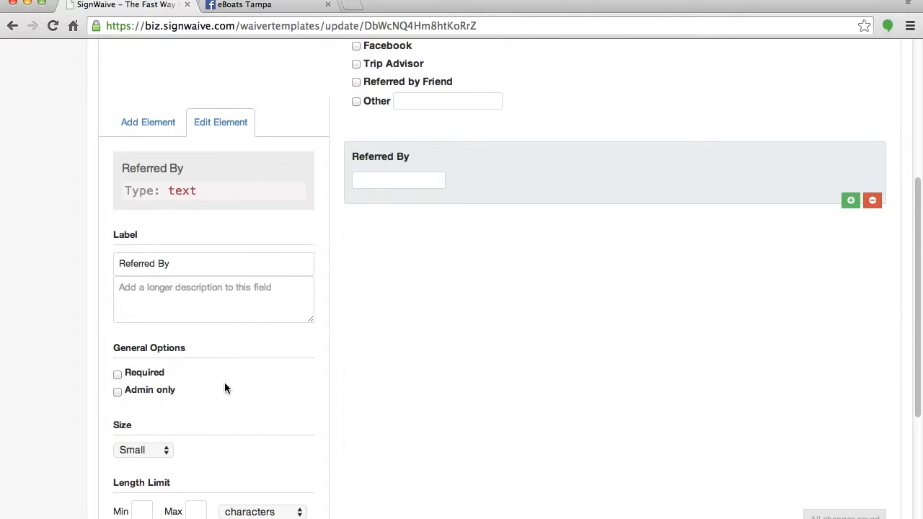
scroll(225, 388, up, 5)
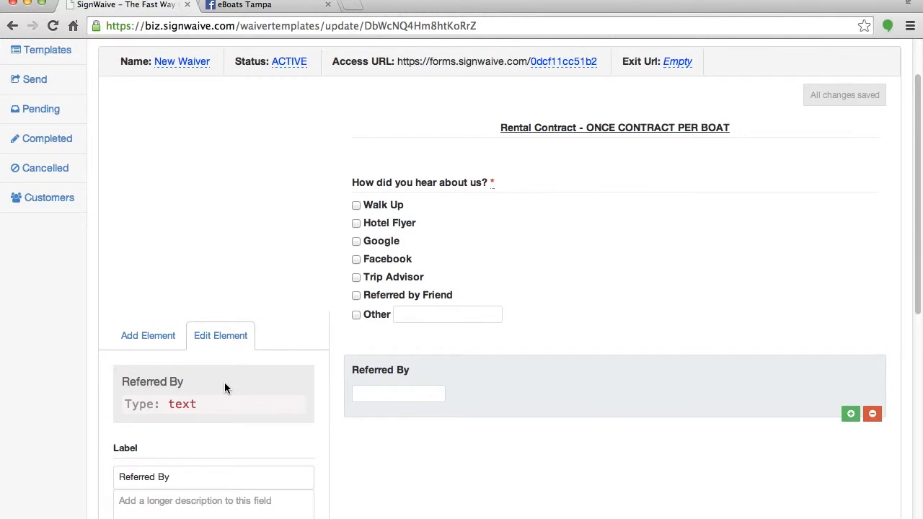
Add a customer details block to the form and clear its Untitled label.
click(146, 336)
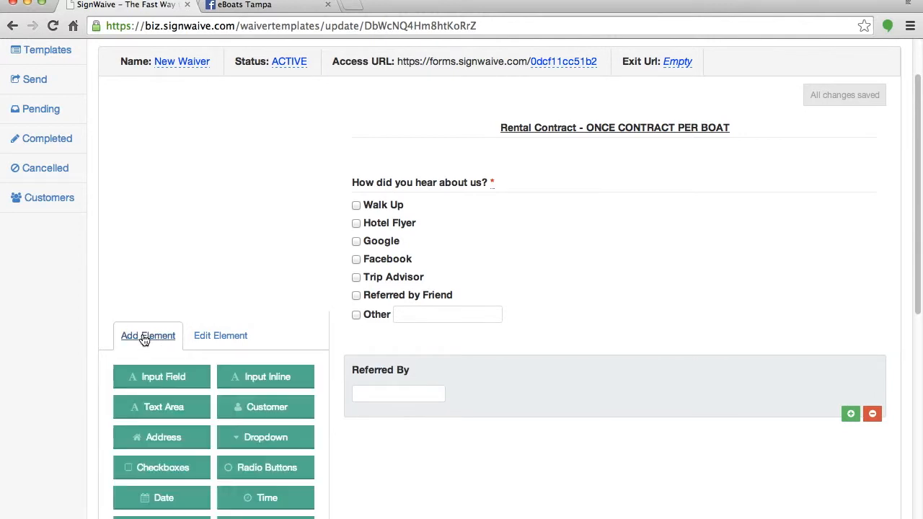
scroll(237, 204, down, 2)
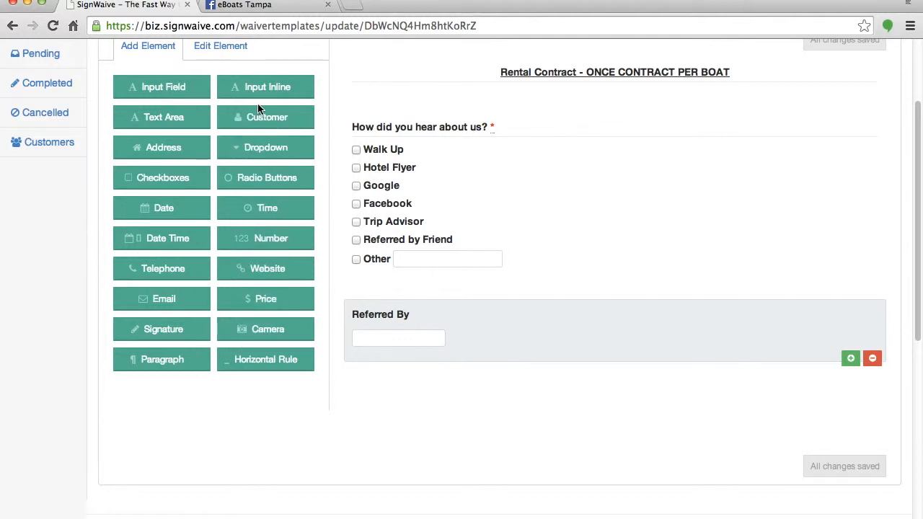
click(257, 122)
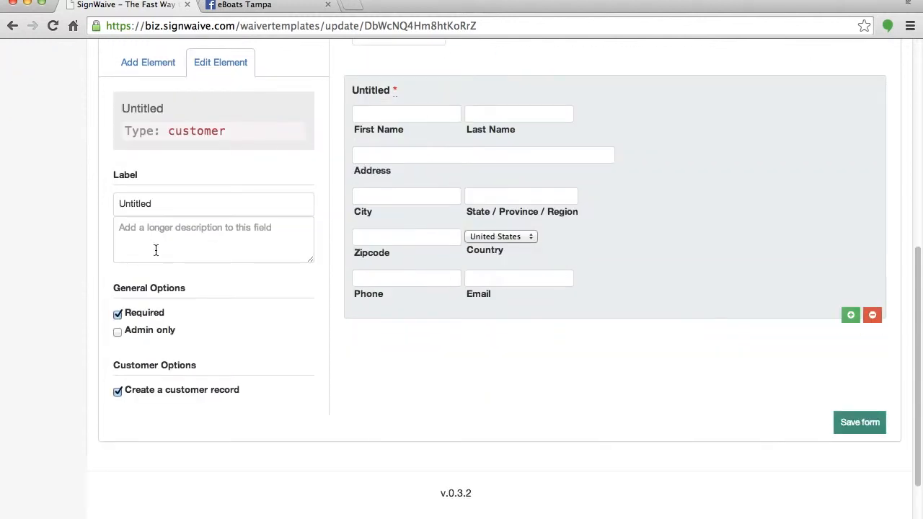
click(176, 204)
drag(176, 205, 104, 203)
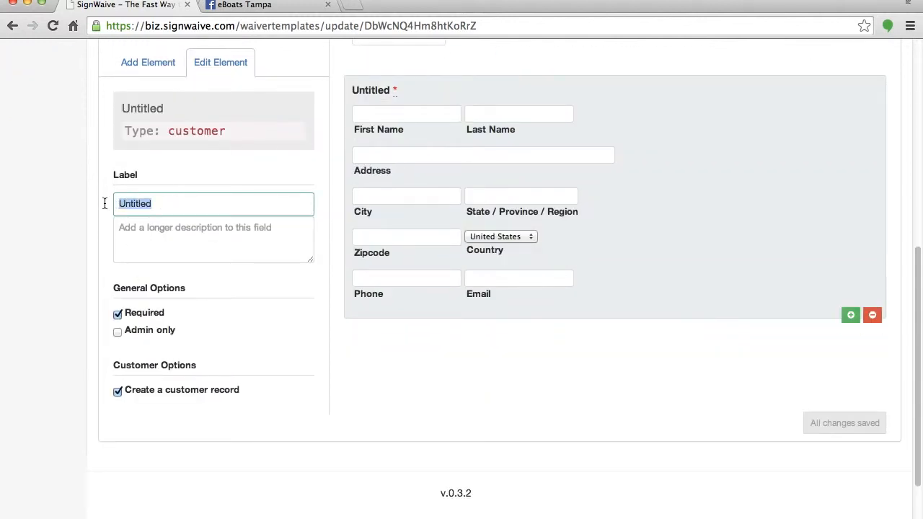
key(BackSpace)
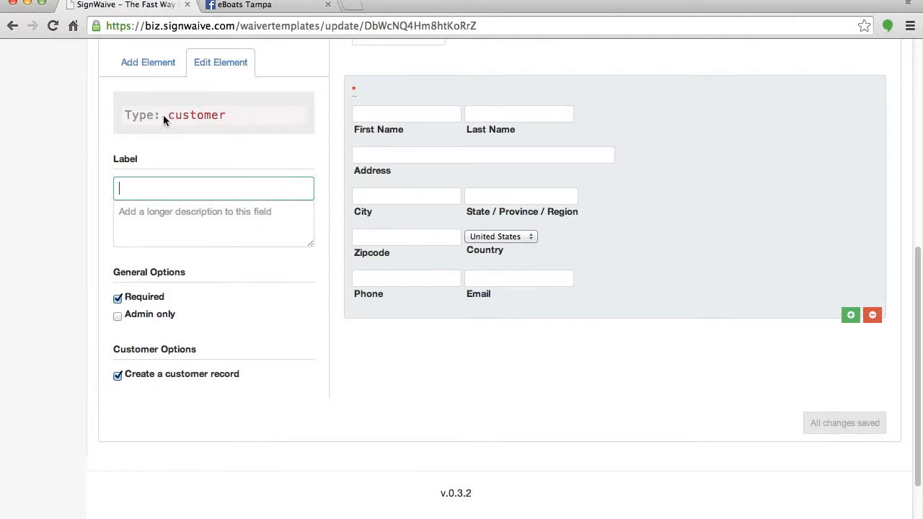
click(143, 66)
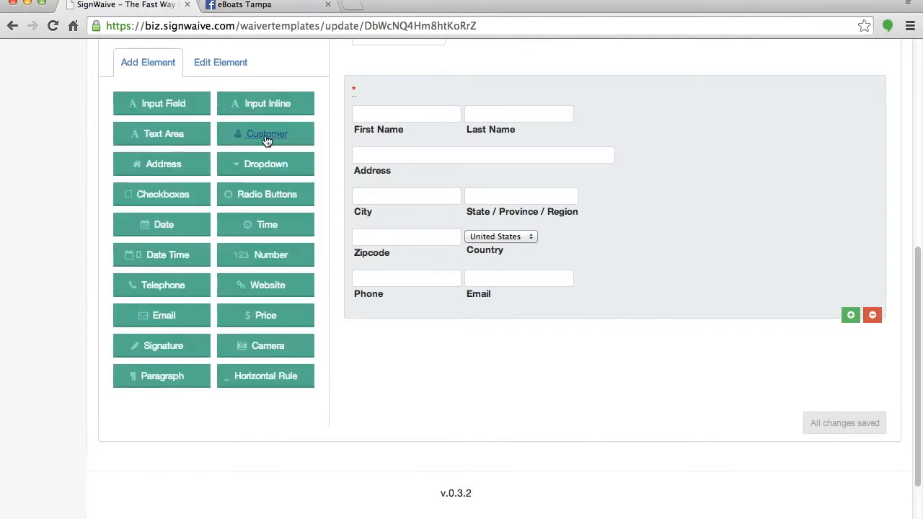
click(218, 66)
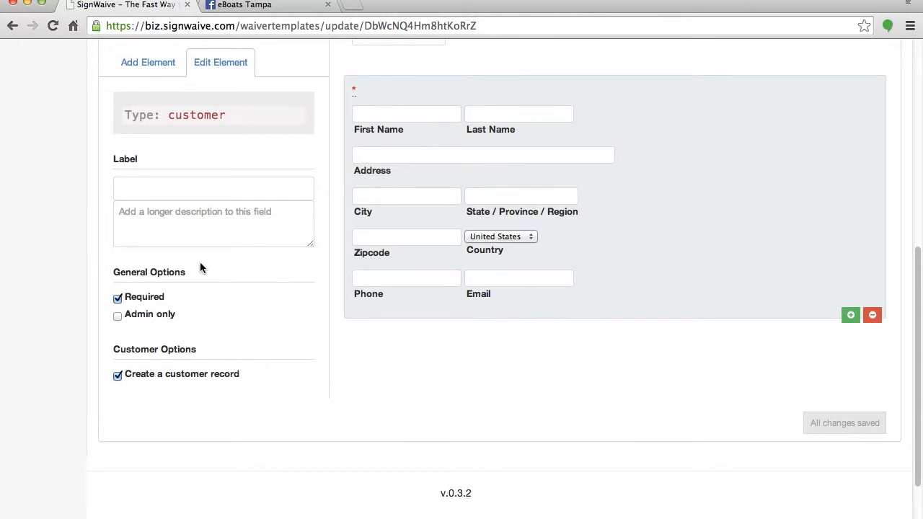
Set the customer block's description to '(Please enter your CELL PHONE #)'.
click(168, 231)
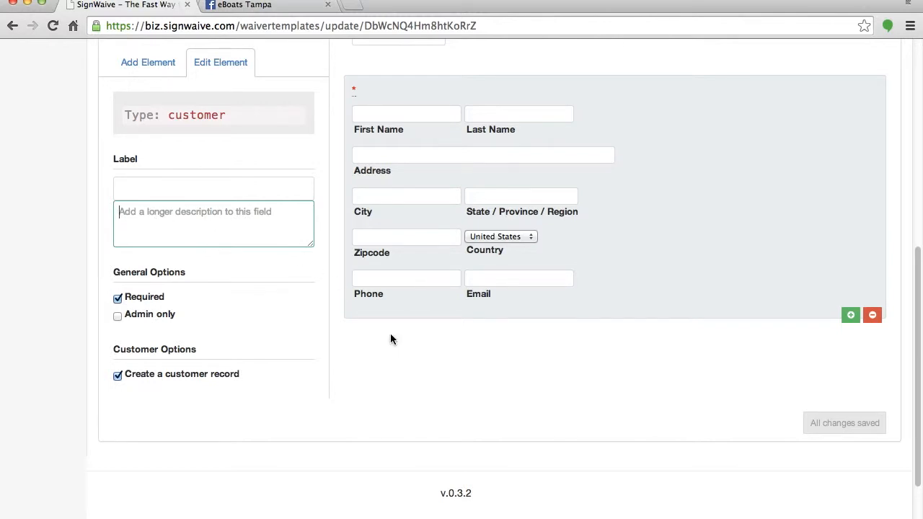
text((CELL PHONE # Please)
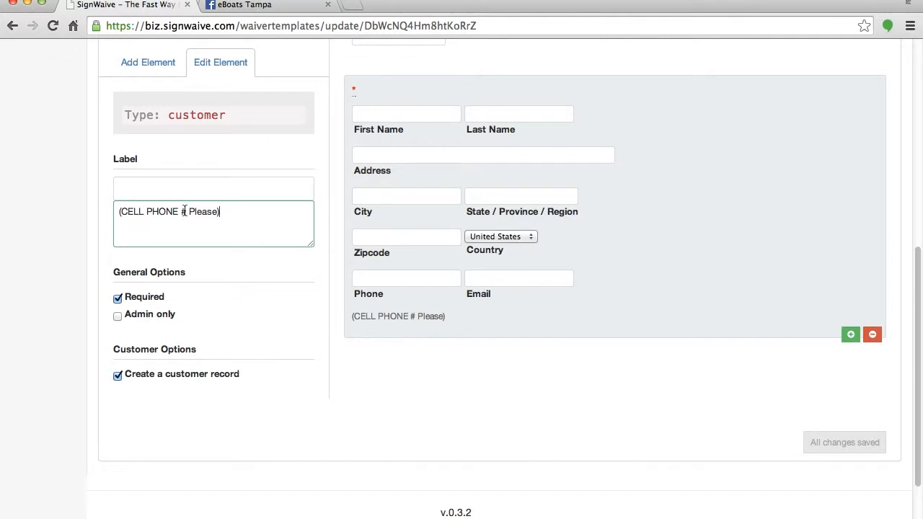
drag(190, 211, 119, 212)
key(BackSpace)
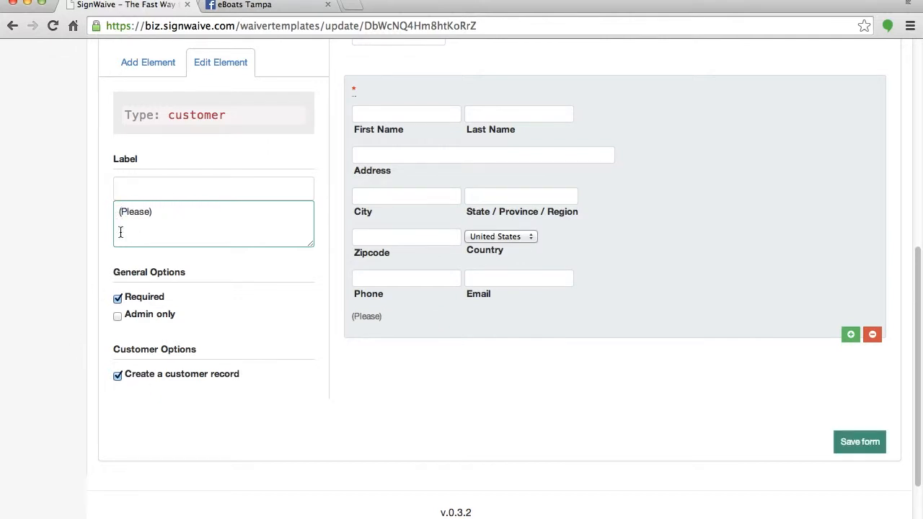
text(enter your CELL PHONE)
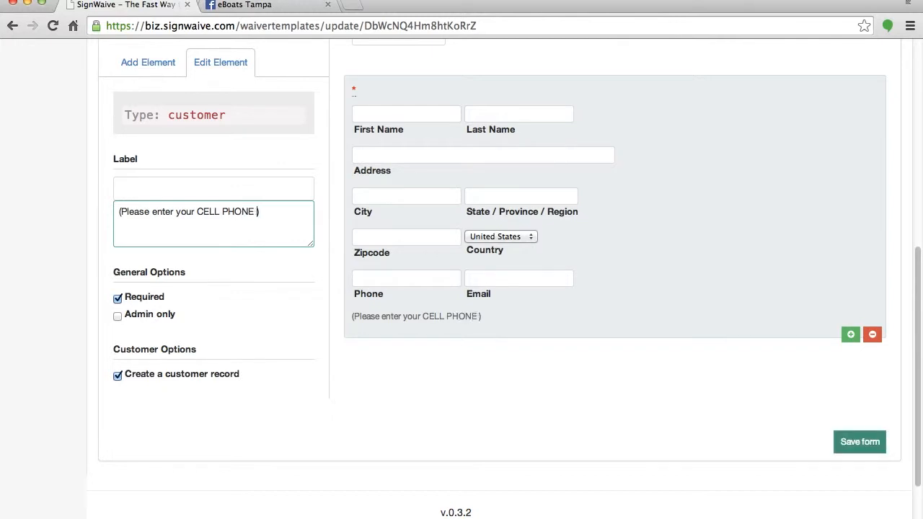
click(391, 393)
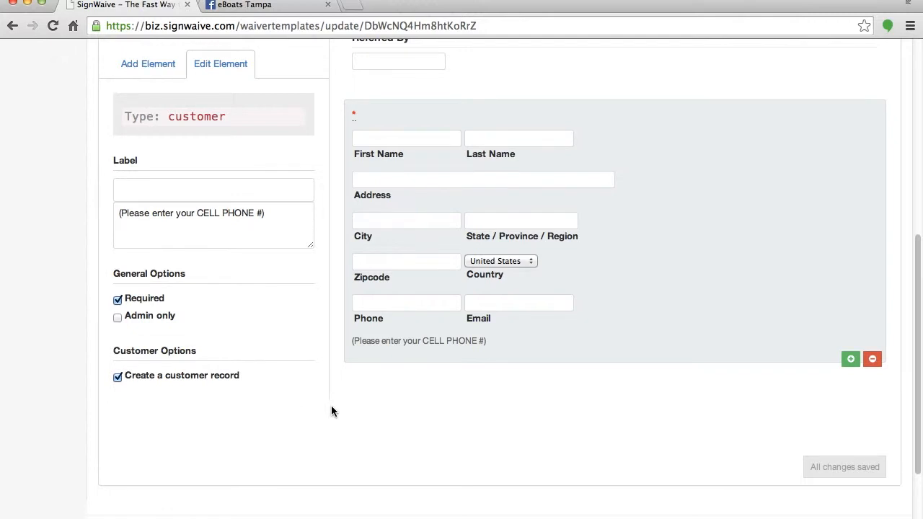
scroll(331, 411, down, 2)
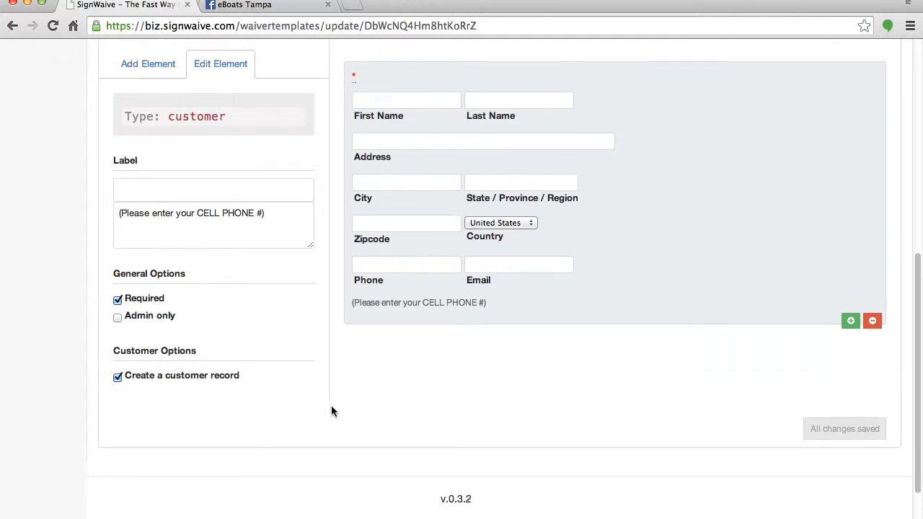
Add an admin-only date field labelled 'Reservation Date:'.
click(141, 64)
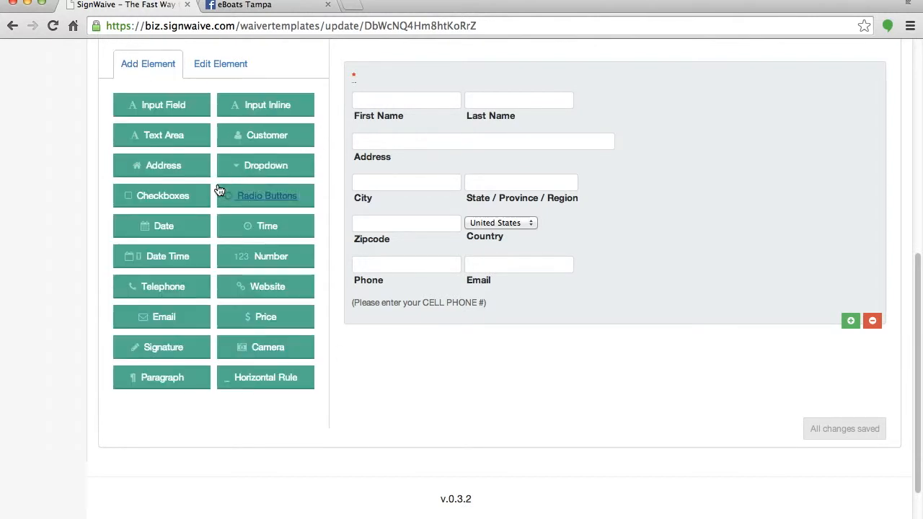
click(154, 229)
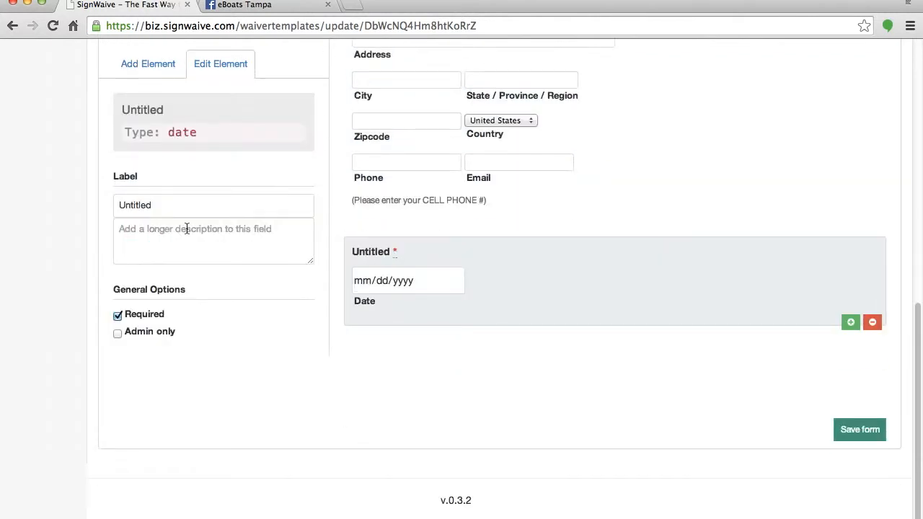
drag(158, 205, 81, 203)
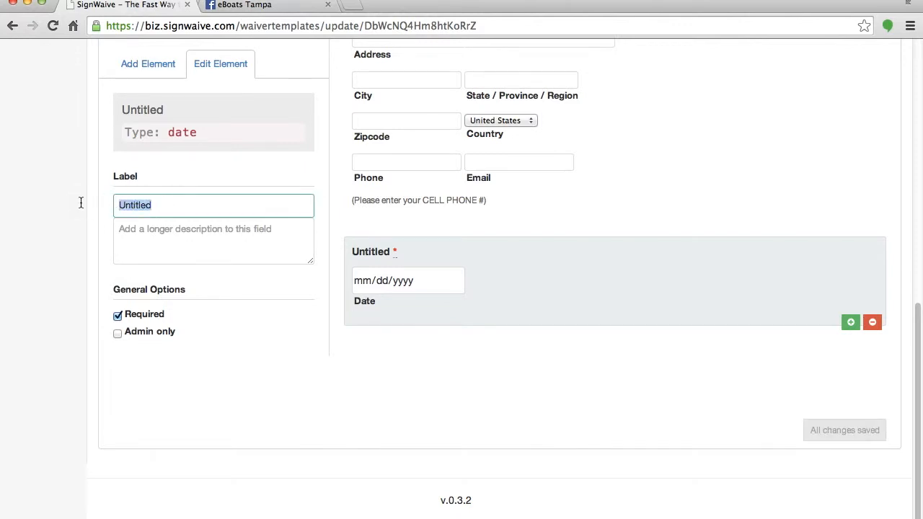
text(Reservation )
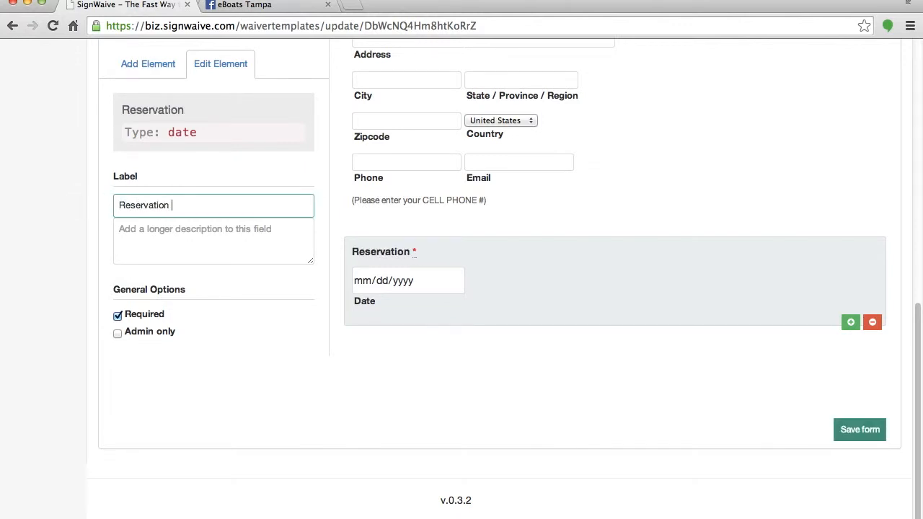
text(Date:)
click(142, 334)
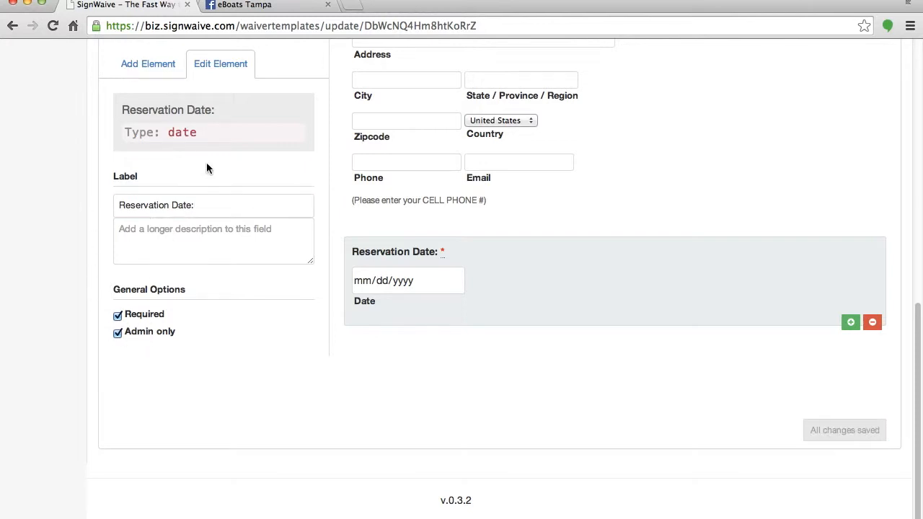
Add an admin-only time field labelled 'Time Reserved From:'.
click(147, 65)
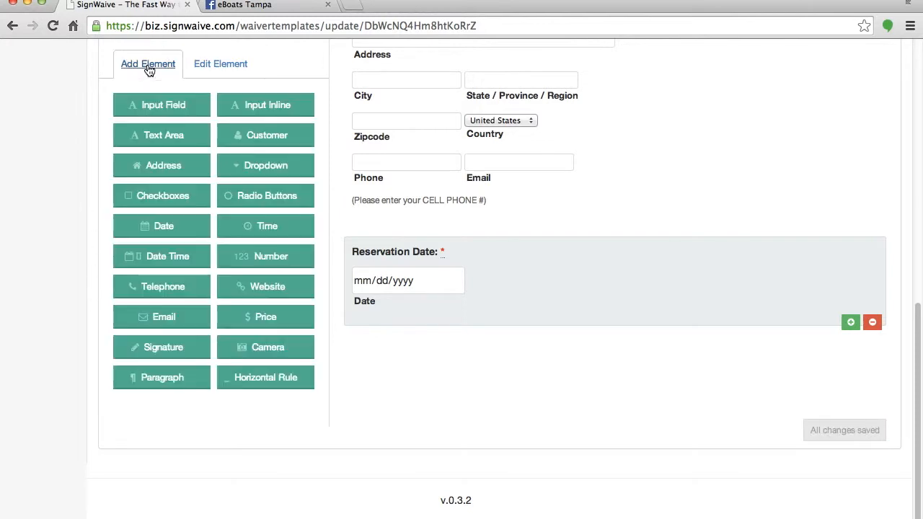
click(264, 229)
click(164, 207)
double_click(163, 206)
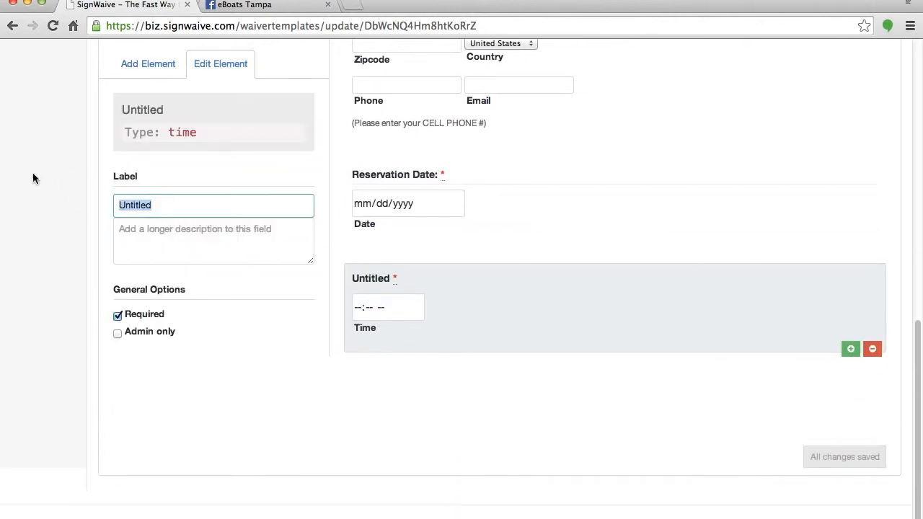
text(Time Reserved From:)
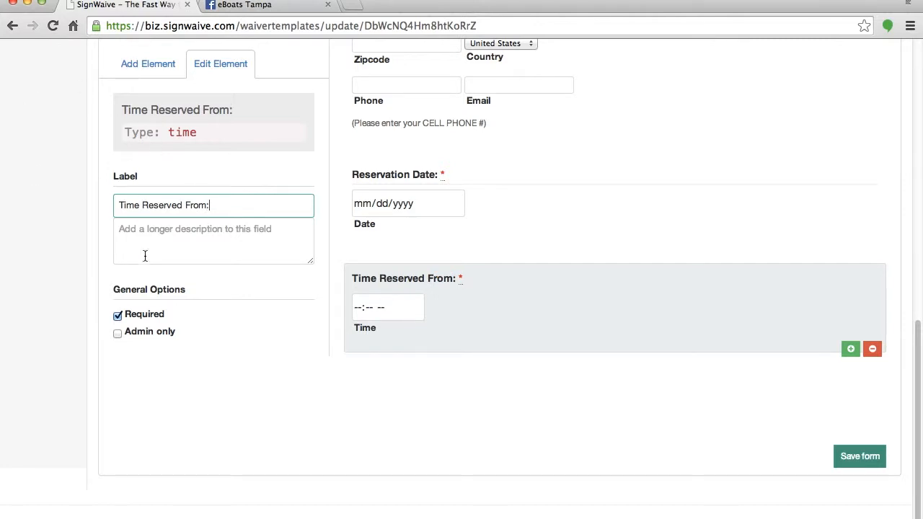
click(149, 334)
Add a second admin-only time field labelled 'Time Reserved To:'.
click(152, 66)
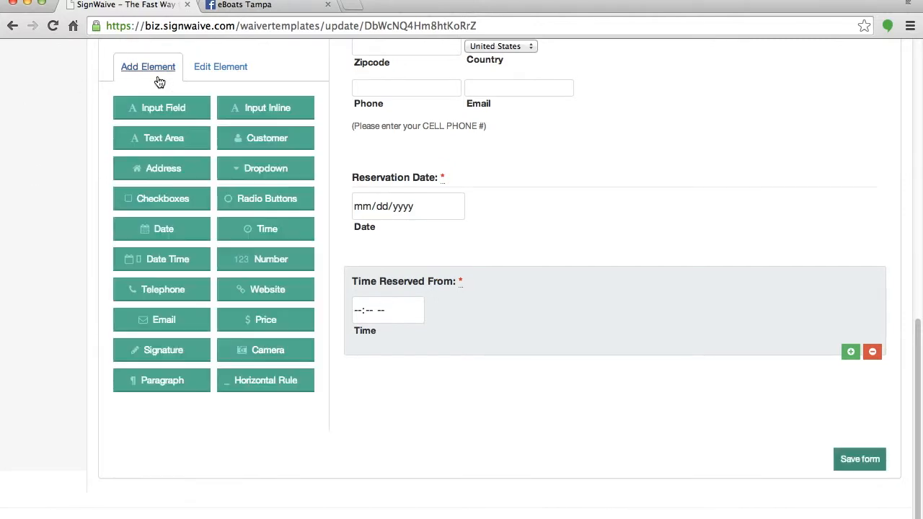
click(261, 227)
scroll(216, 202, down, 3)
double_click(149, 206)
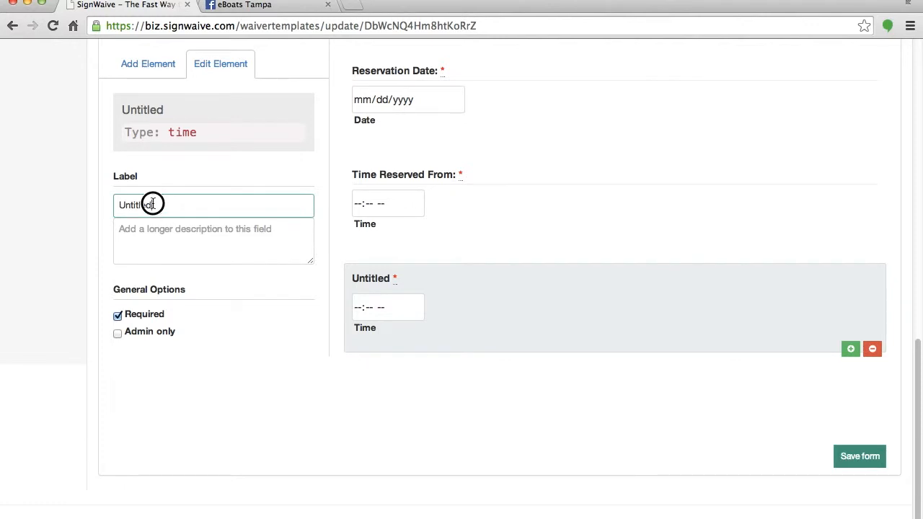
text(Time REse)
key(BackSpace)
key(BackSpace)
key(BackSpace)
text(eserved To:)
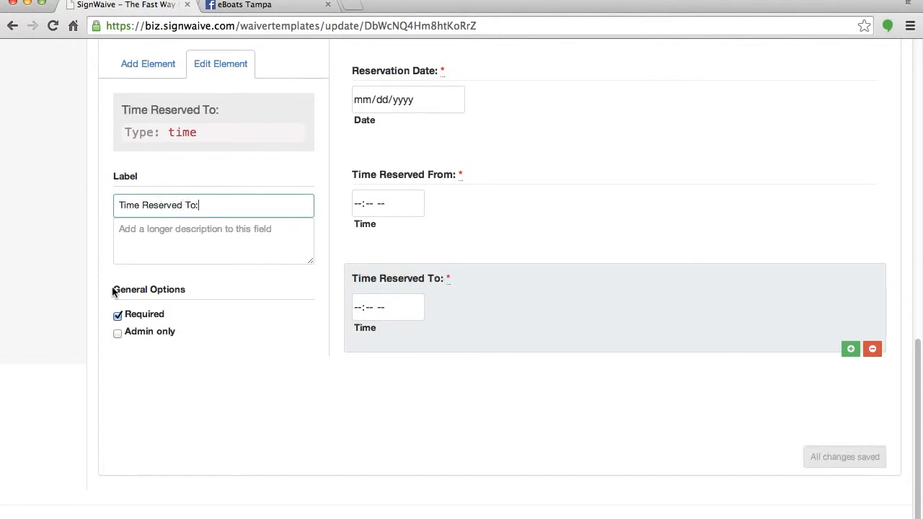
click(134, 335)
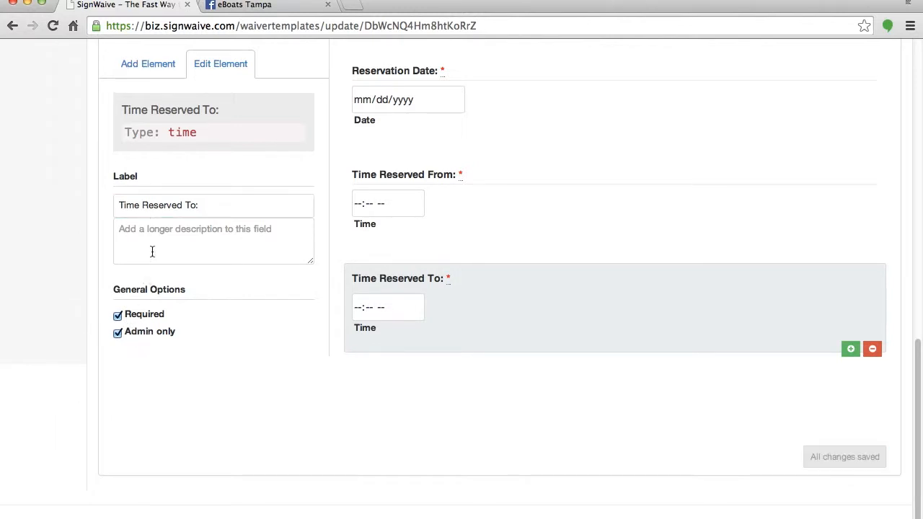
click(132, 65)
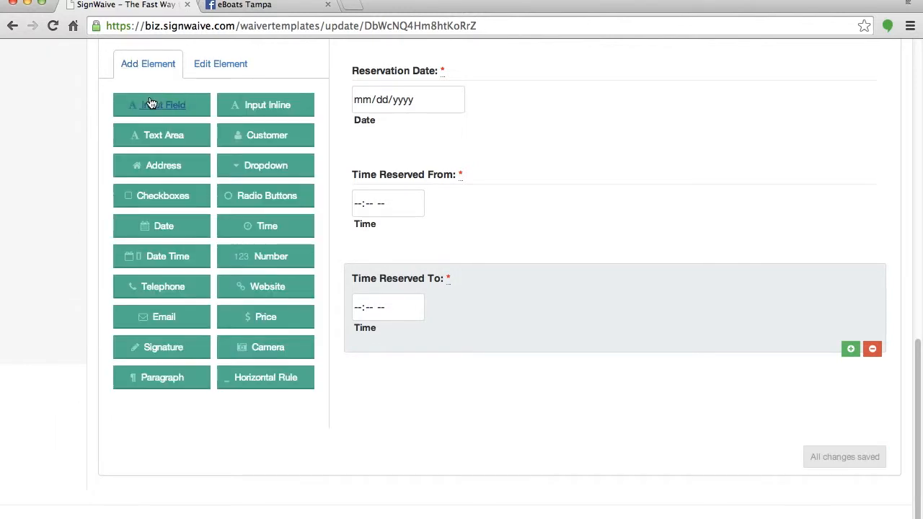
Add a text input field labelled 'Name of Boat Reserved/Assigned'.
click(153, 105)
click(117, 192)
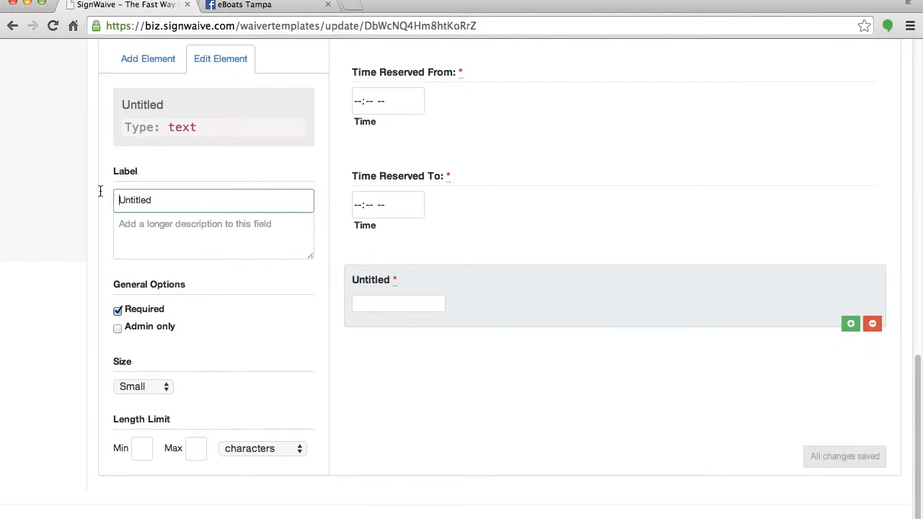
double_click(147, 199)
text(Name)
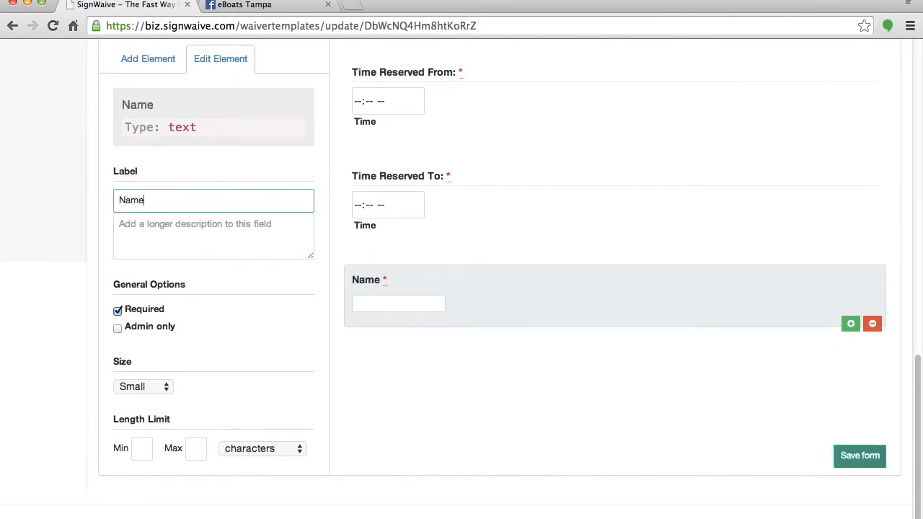
text( of Boat Reserved/Assigned)
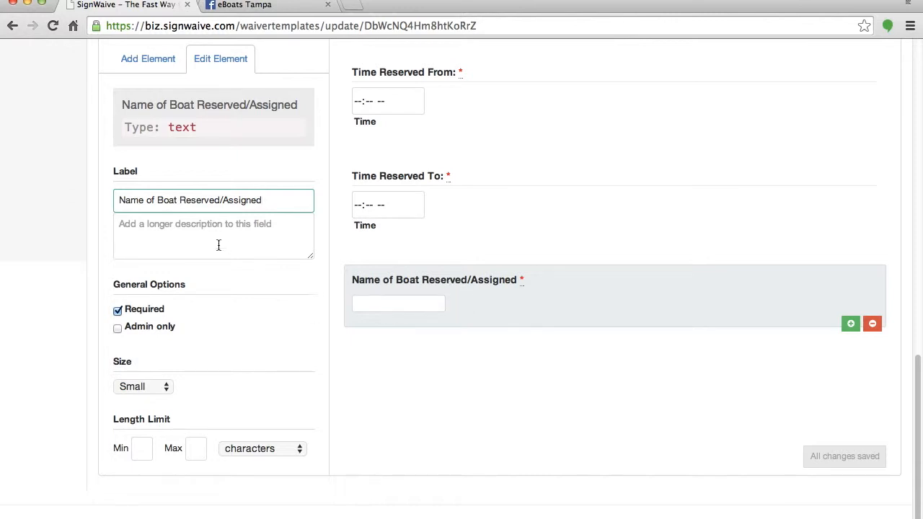
Add a paragraph heading titled 'Form of Payment Received'.
click(463, 402)
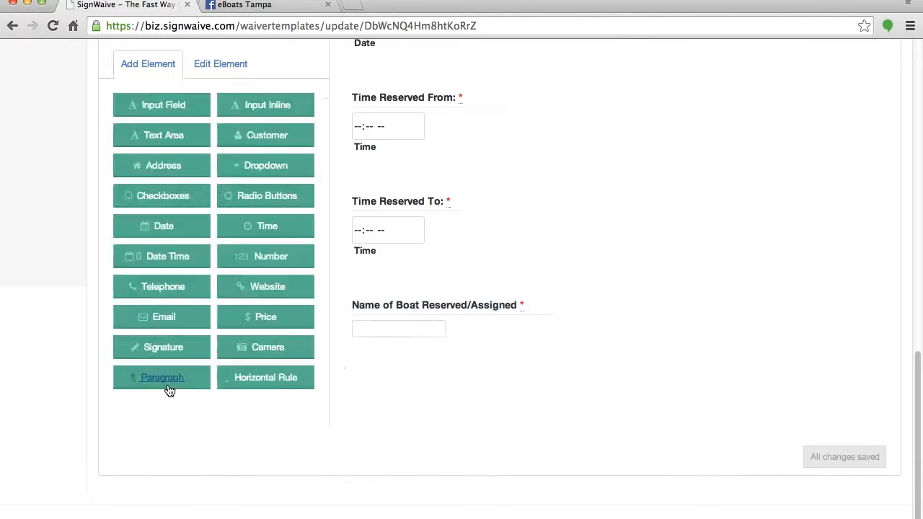
click(165, 380)
double_click(149, 207)
text(Form of Payment Received)
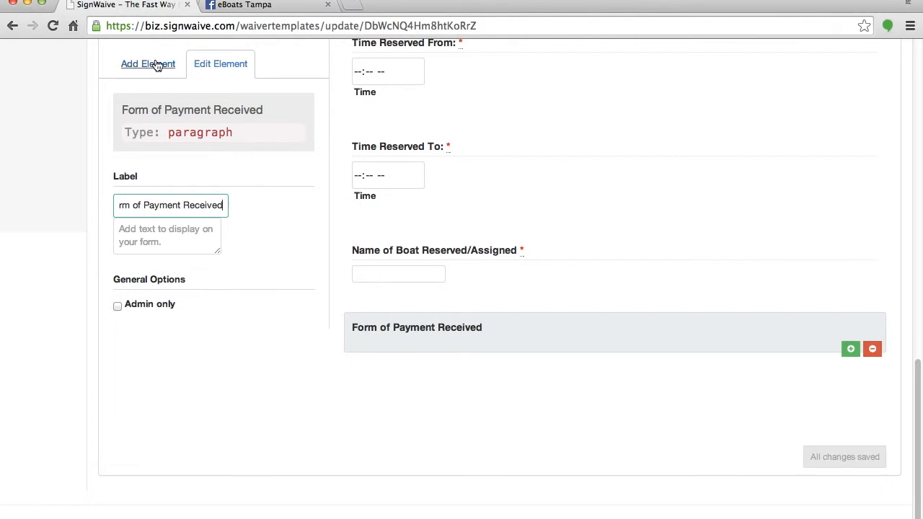
Add an optional, admin-only 'Cash' price field and make the payment heading admin-only.
click(149, 65)
click(260, 321)
double_click(165, 202)
text(Cash)
click(117, 316)
click(117, 333)
click(461, 227)
click(118, 306)
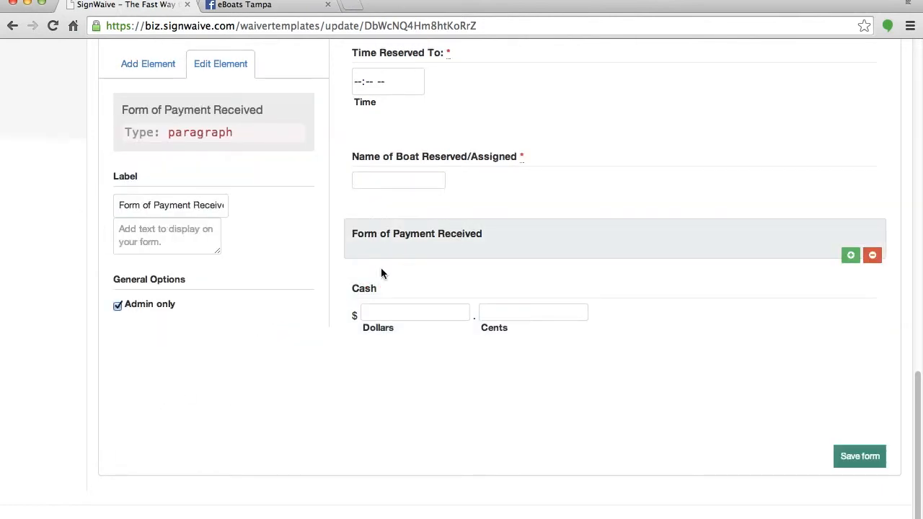
click(424, 189)
click(406, 303)
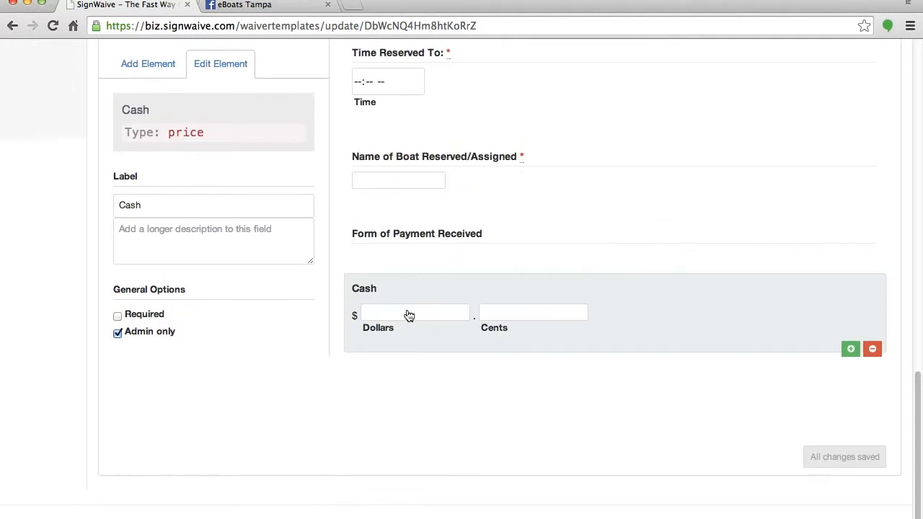
Add an optional, admin-only 'Certificate #' price field.
click(157, 64)
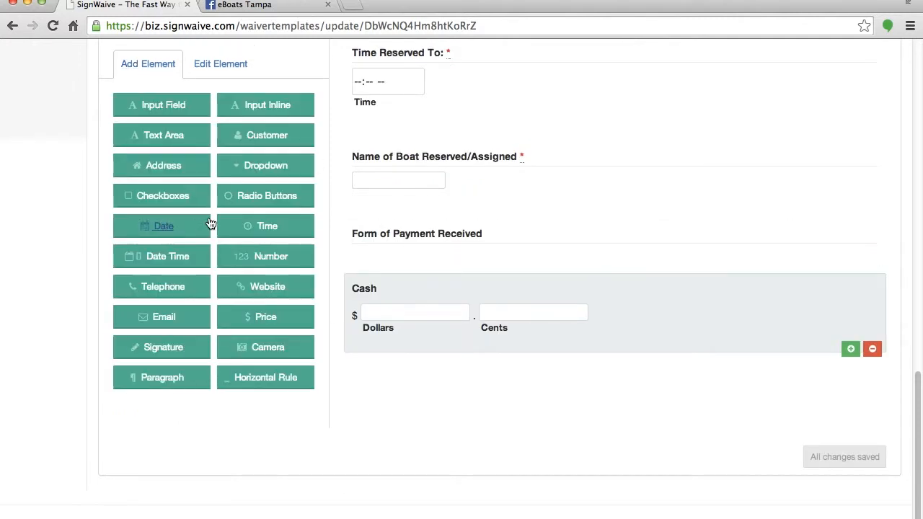
click(267, 317)
text(Certificate #)
click(117, 315)
click(147, 331)
Add an optional, admin-only text field labelled '(Visa, MC, AMEX) Card #'.
click(148, 64)
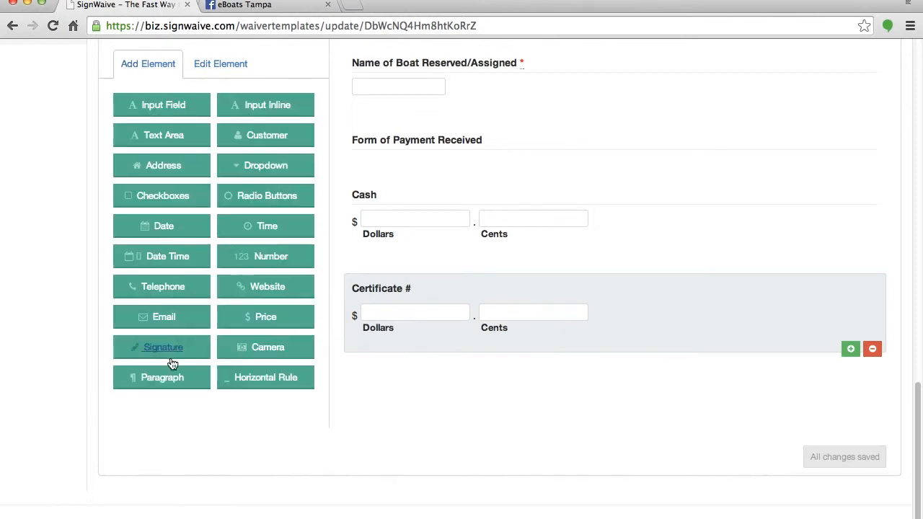
click(137, 101)
text(Visa, MC, AMEX) Card #)
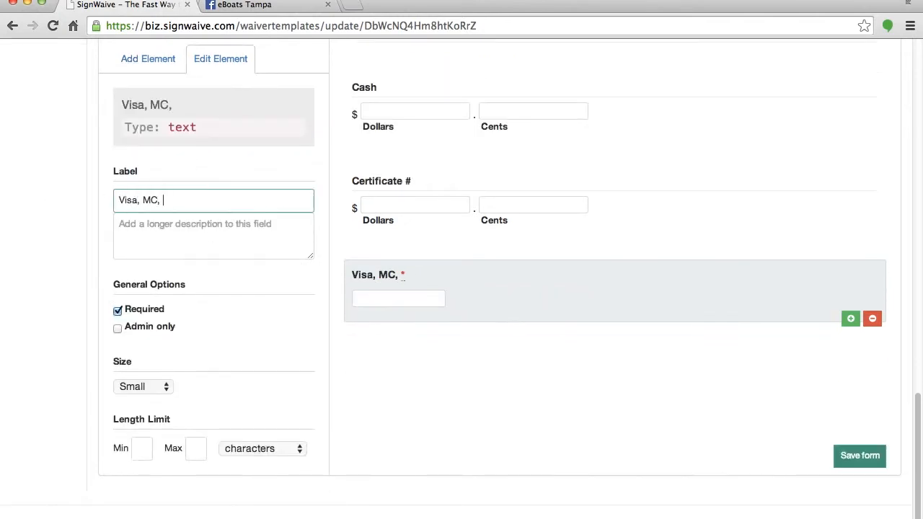
click(119, 201)
text(()
click(137, 309)
click(140, 326)
Add optional, admin-only 'Exp' and 'CVC' text fields.
click(147, 59)
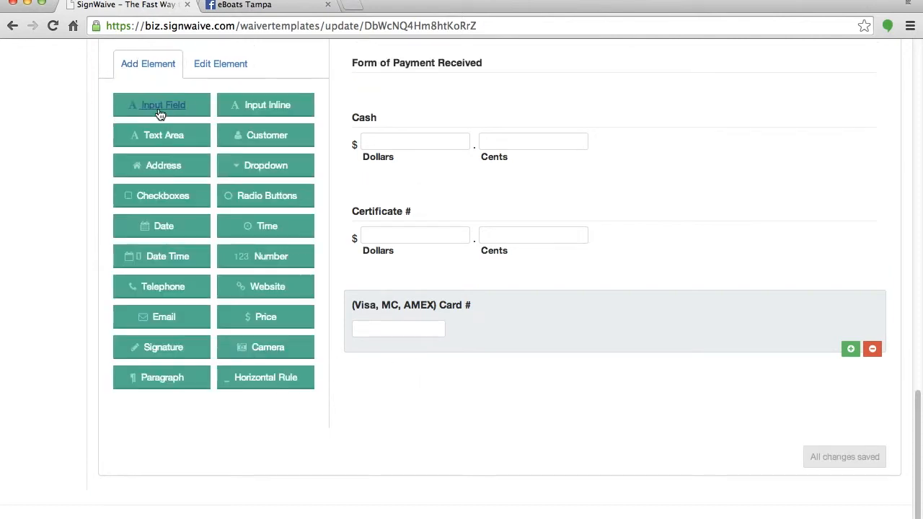
click(155, 103)
text(Exp)
click(143, 325)
click(143, 311)
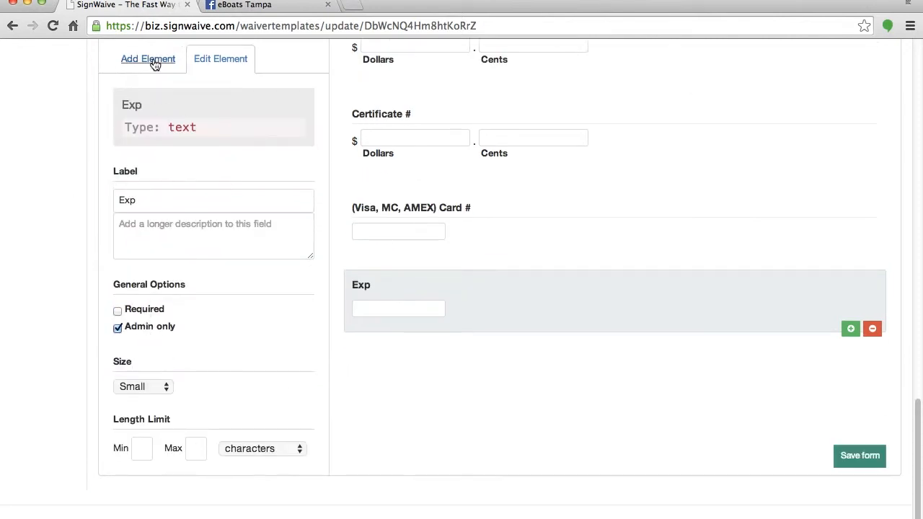
click(131, 60)
click(162, 110)
text(CVC)
click(133, 326)
click(137, 310)
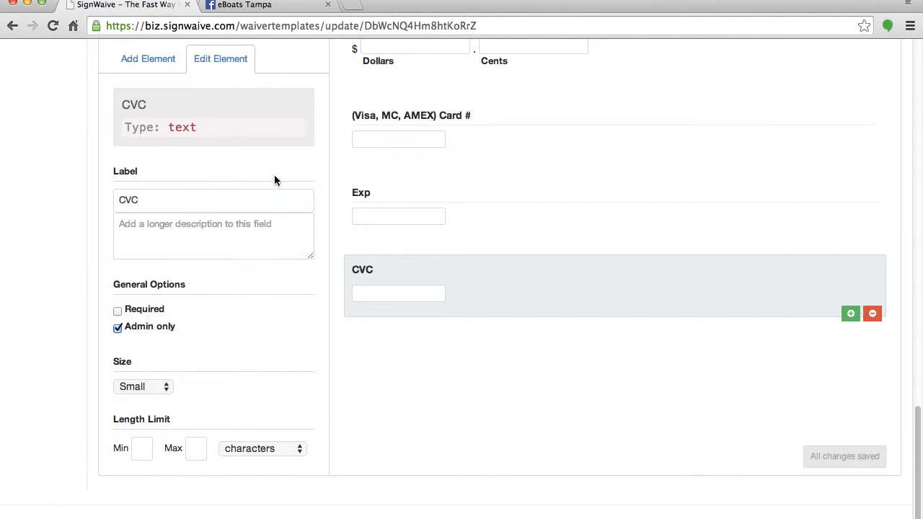
Add a price field labelled 'Amount Charged on Card (including sales tax)'.
click(148, 58)
click(261, 319)
text(Amount Charged on Card)
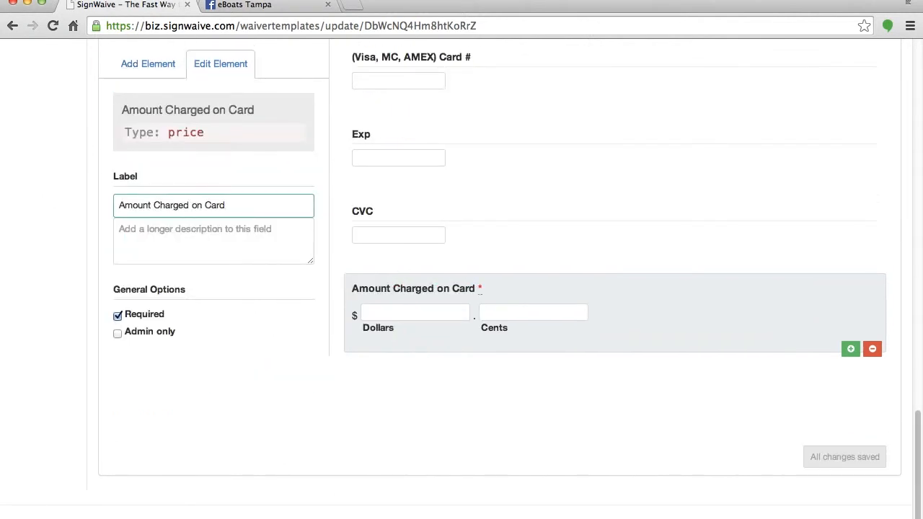
text( (including sales tax))
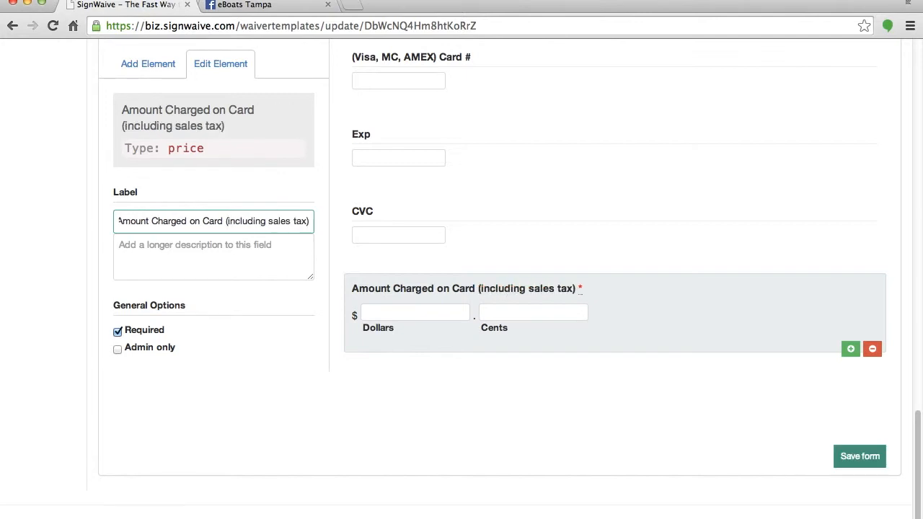
Add an optional, admin-only price field labelled 'Tip Amount if Applicable'.
click(147, 64)
click(264, 321)
click(155, 331)
click(176, 205)
key(super+a)
text(Tip Amount if Applicable)
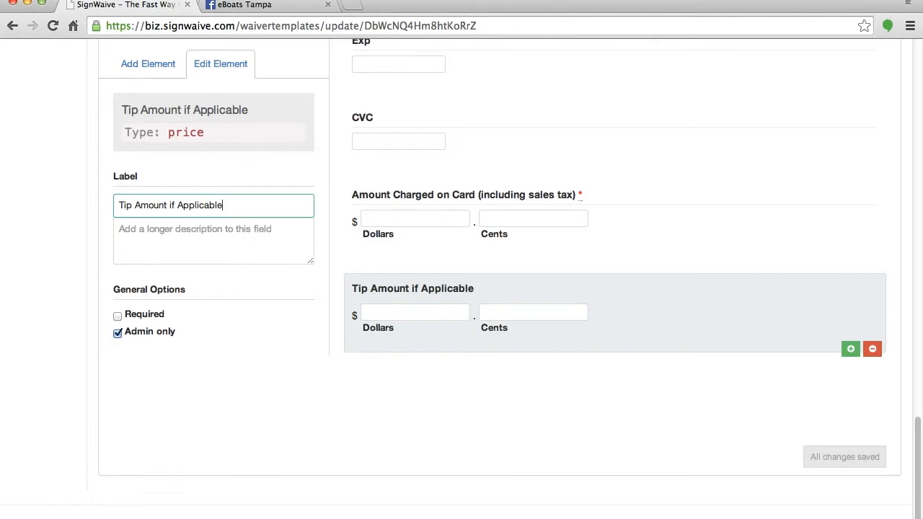
Add a price field labelled 'Total Amount Paid by Guest'.
click(148, 63)
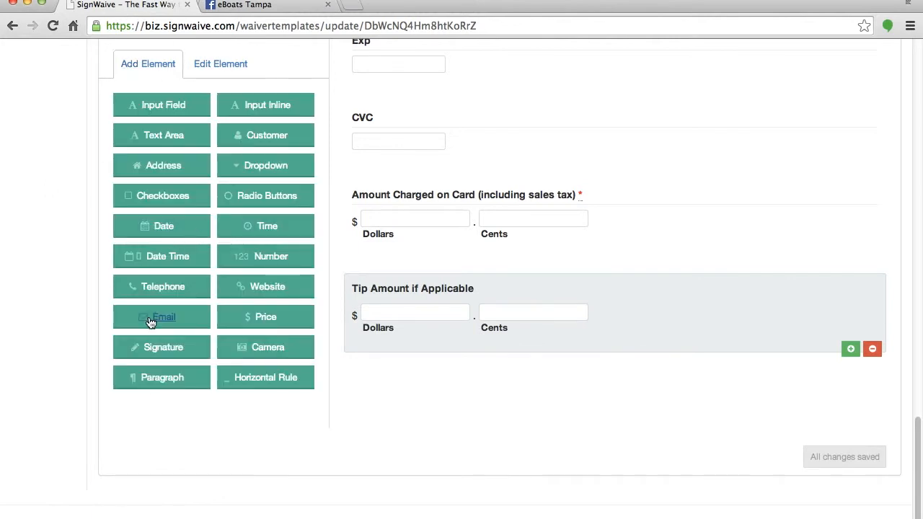
click(265, 319)
click(176, 205)
key(super+a)
text(Total Amount Paid by Guest)
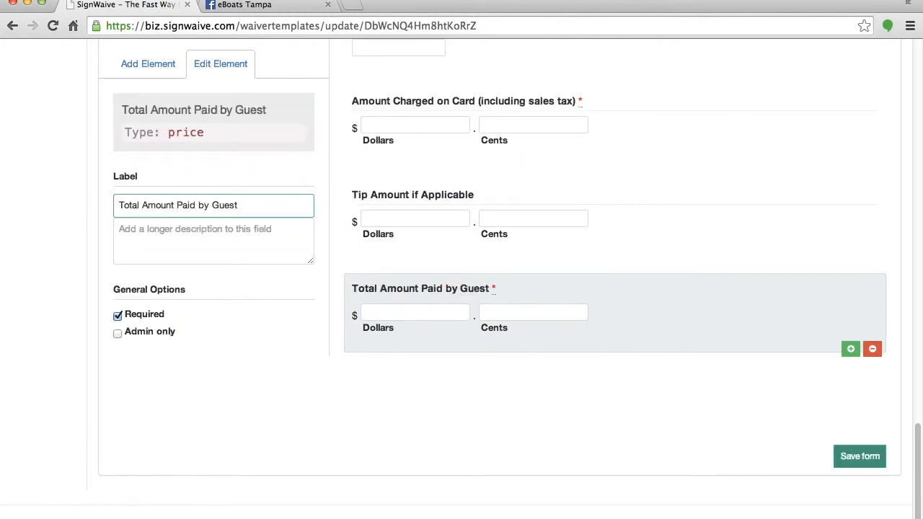
Add an admin-only text input field labelled '# of Guests'.
double_click(158, 62)
click(173, 121)
click(165, 201)
key(super+a)
text(# of Guests)
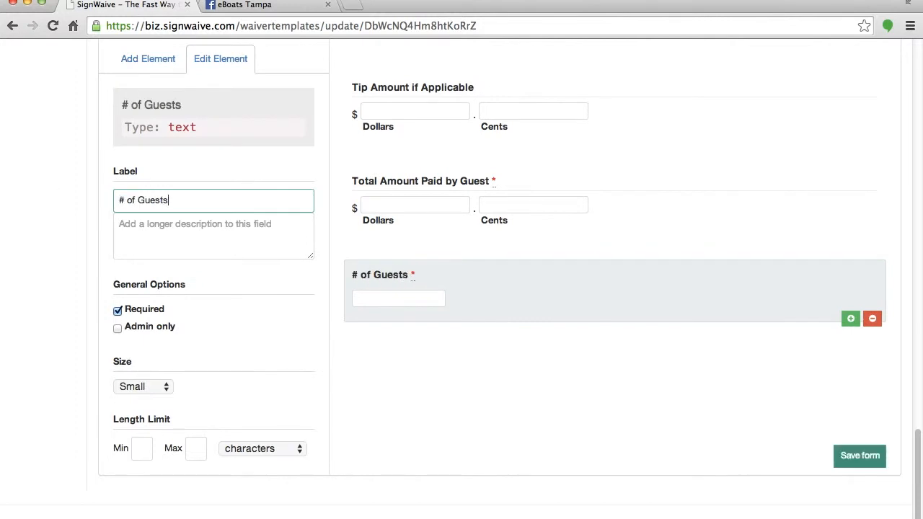
click(134, 331)
Make 'Total Amount Paid by Guest' required and admin-only, and '# of Guests' required.
click(371, 242)
click(118, 314)
click(137, 332)
click(425, 186)
click(447, 224)
click(118, 314)
click(395, 277)
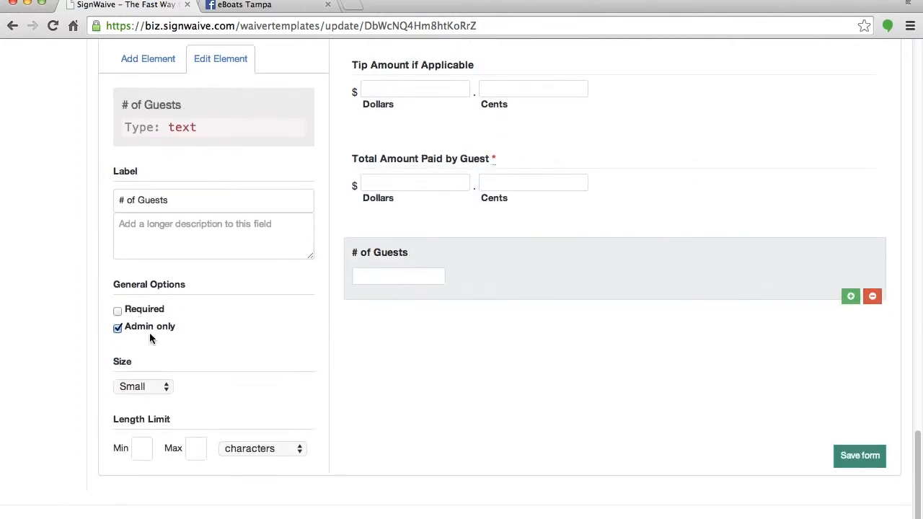
click(117, 309)
Add a signature field to the end of the form.
scroll(392, 282, up, 3)
scroll(187, 382, down, 2)
click(148, 393)
click(185, 211)
key(super+a)
Label the signature field 'Authorization for Payment Signature', admin-only and not required.
text(Authorization for Payment Signature)
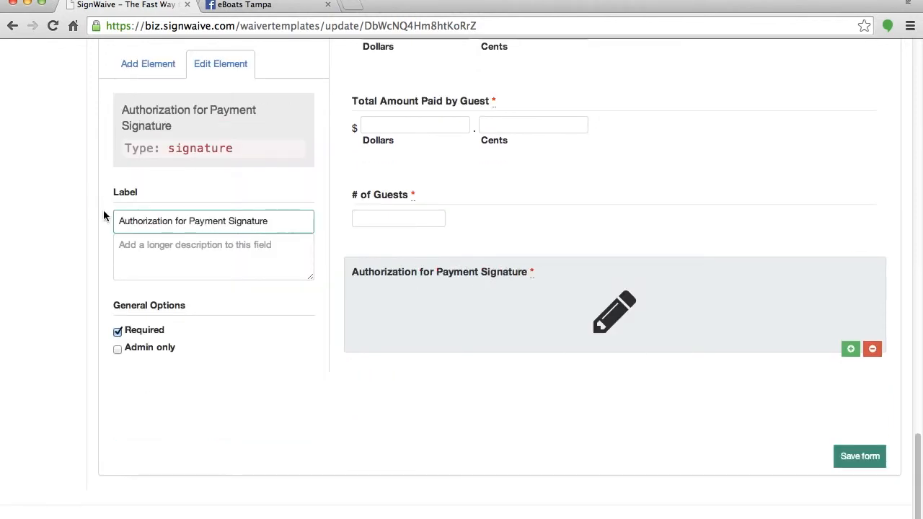
click(118, 349)
click(160, 332)
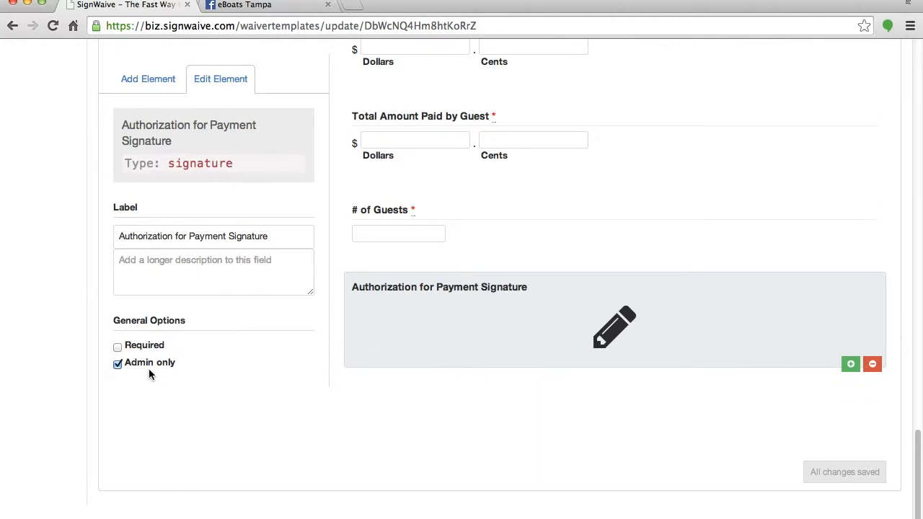
scroll(571, 282, up, 10)
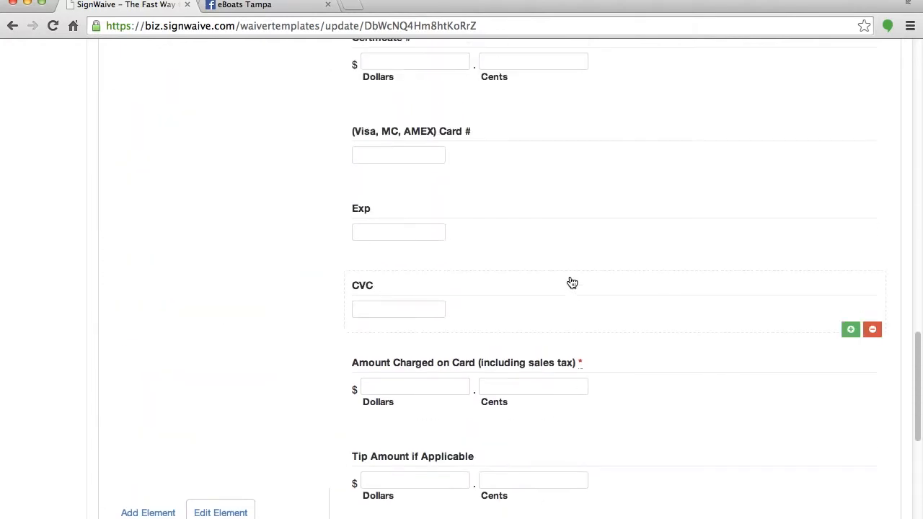
scroll(571, 282, up, 8)
scroll(572, 282, down, 3)
scroll(571, 282, down, 15)
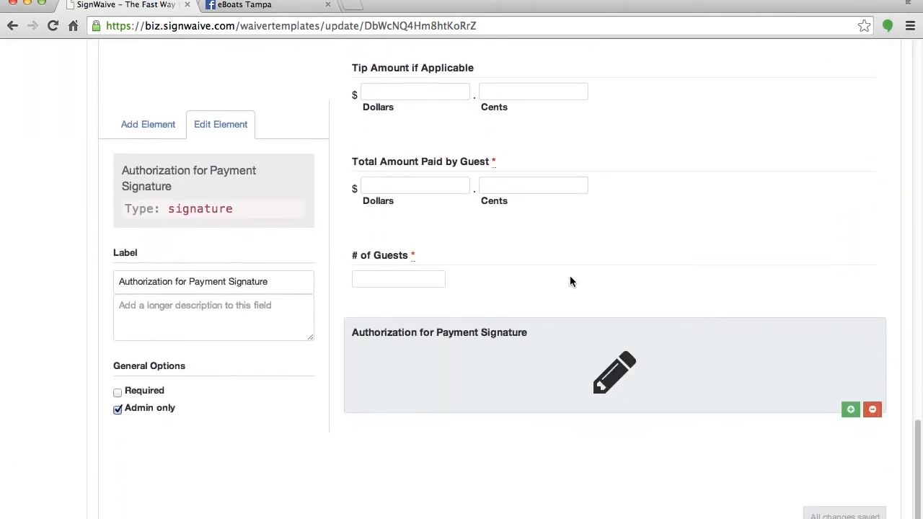
click(144, 98)
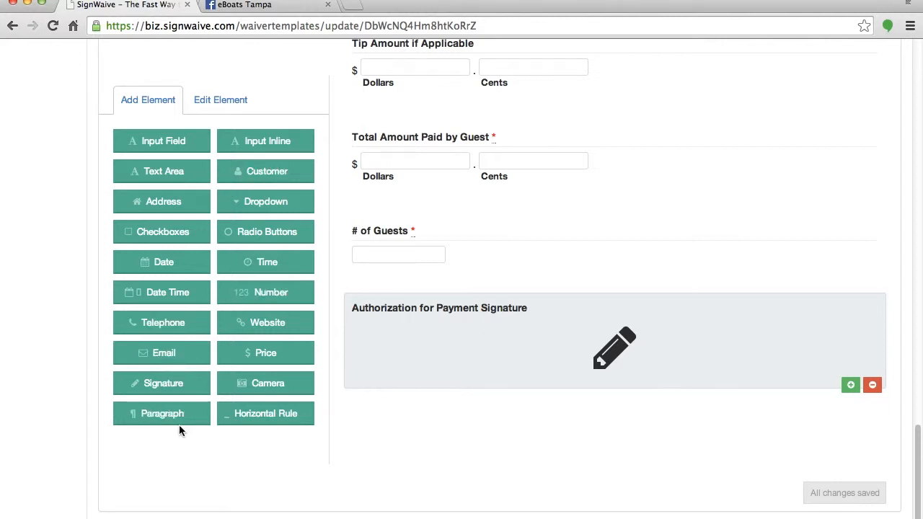
Add a paragraph headed 'CANCELLATIONS MUST BE MADE' with body text 'If less than 24 hours'.
click(163, 414)
drag(160, 206, 20, 204)
text(CANCEL)
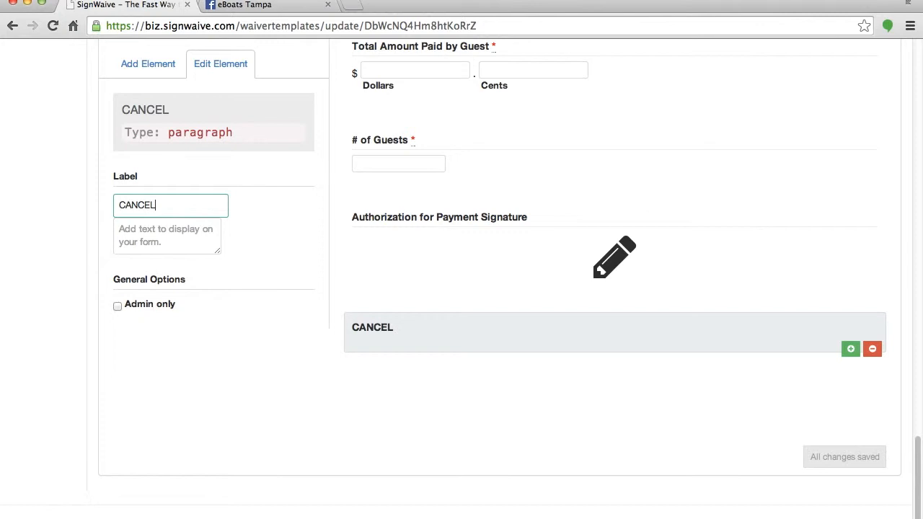
text(LATIONS MUS)
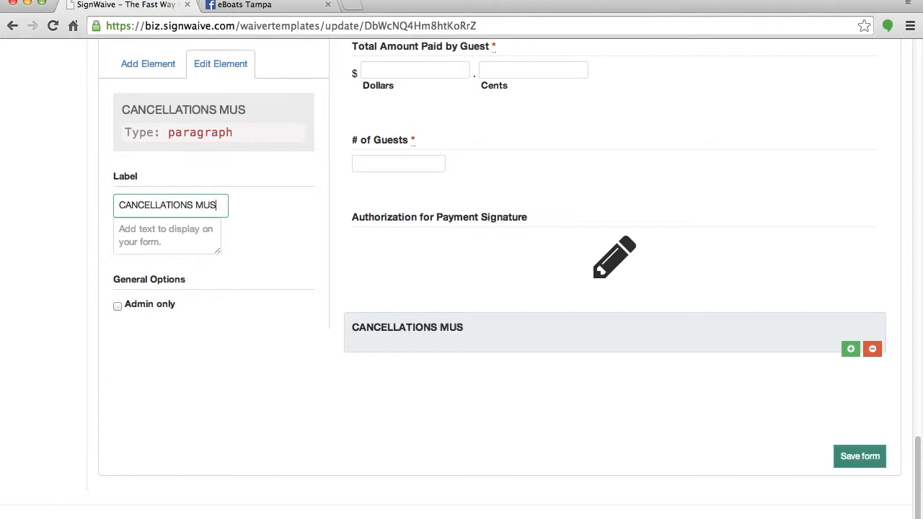
text(T BE MADE)
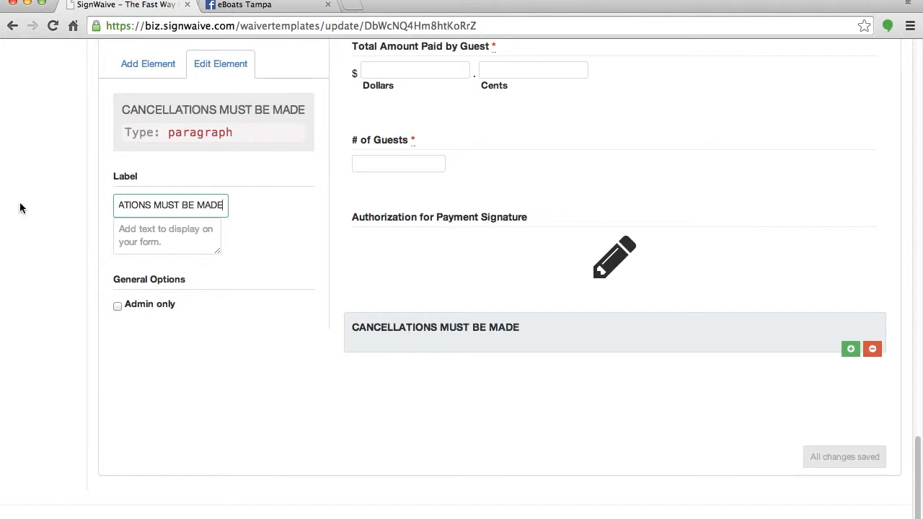
click(176, 232)
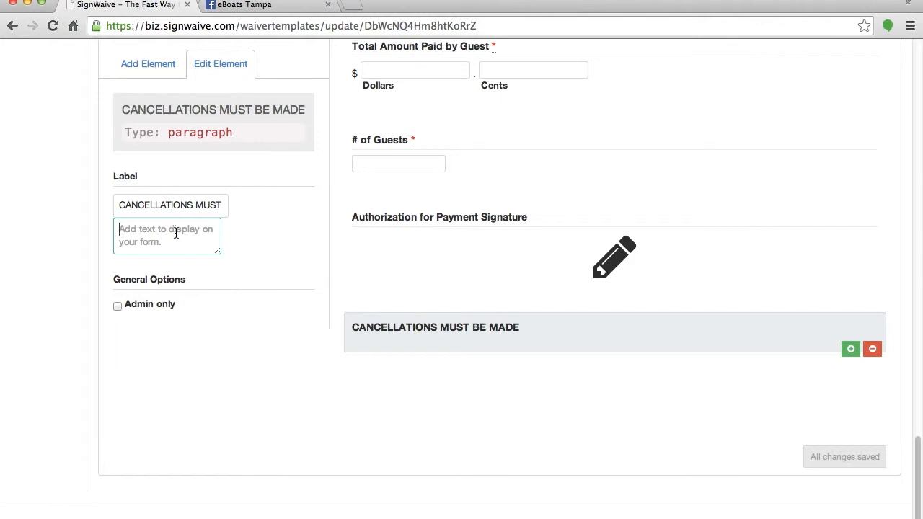
text(If less than )
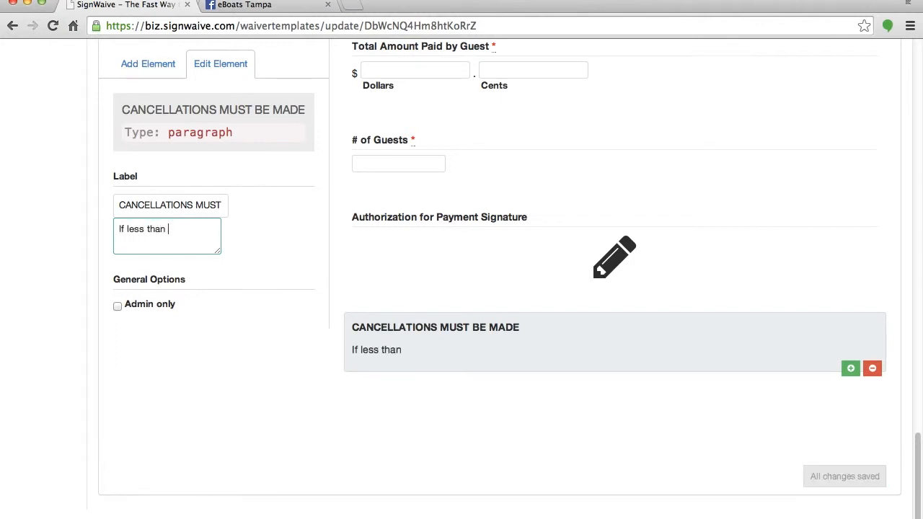
text(24 hours)
click(152, 65)
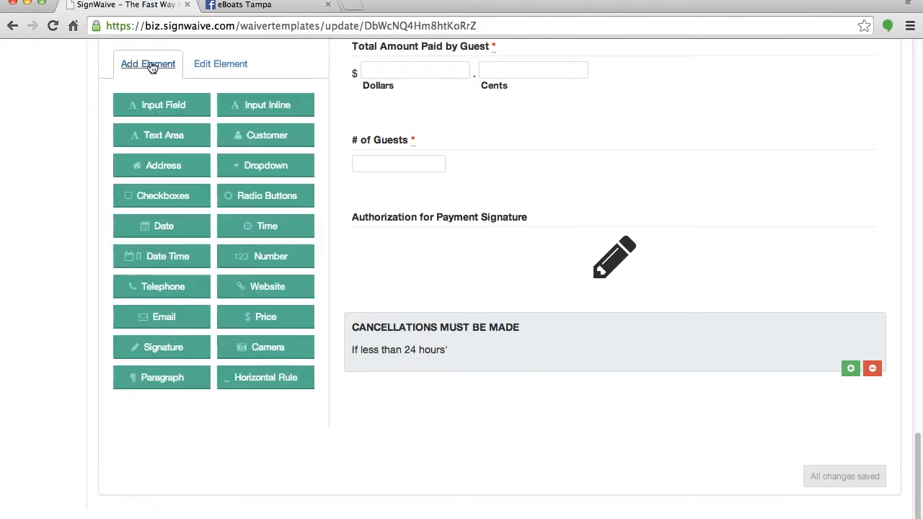
Add a text input field labelled 'Reservation made by:'.
click(163, 118)
drag(165, 193, 43, 190)
text(Reserva)
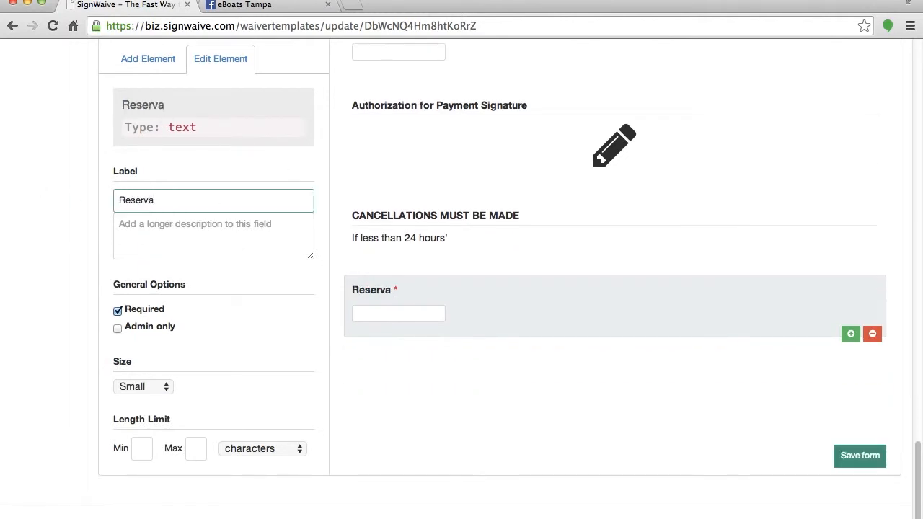
text(tion made by:)
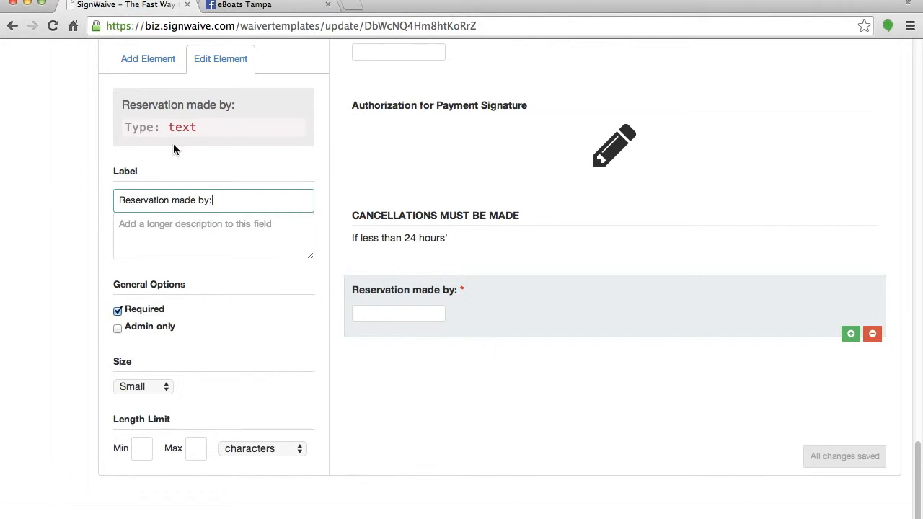
Add an admin-only date-time field labelled 'on'.
click(148, 61)
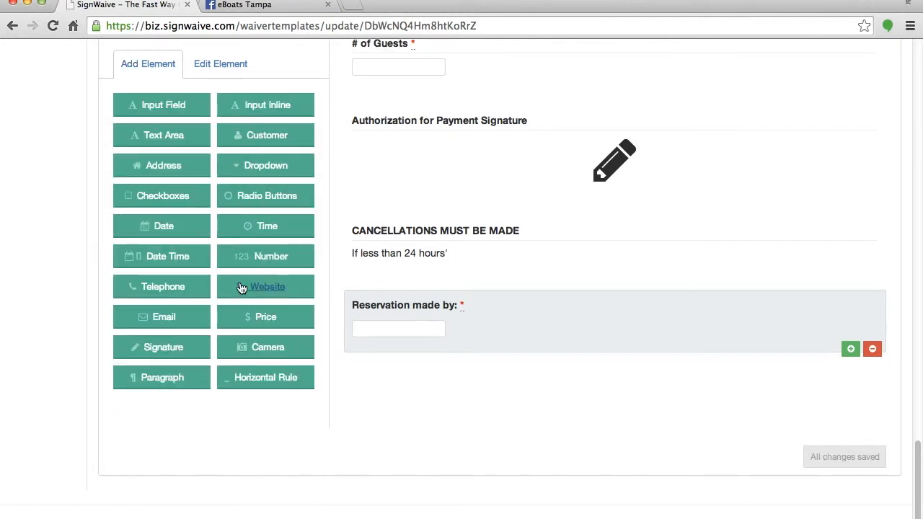
click(165, 257)
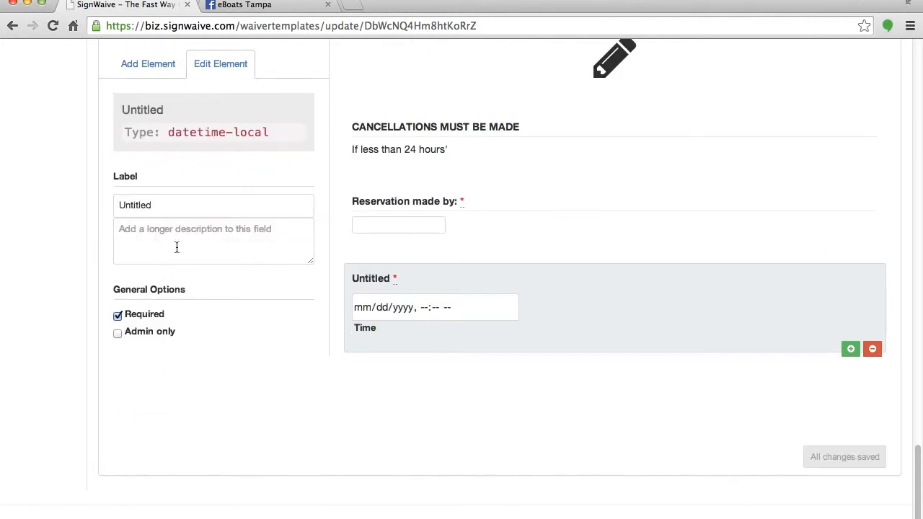
drag(185, 209, 98, 198)
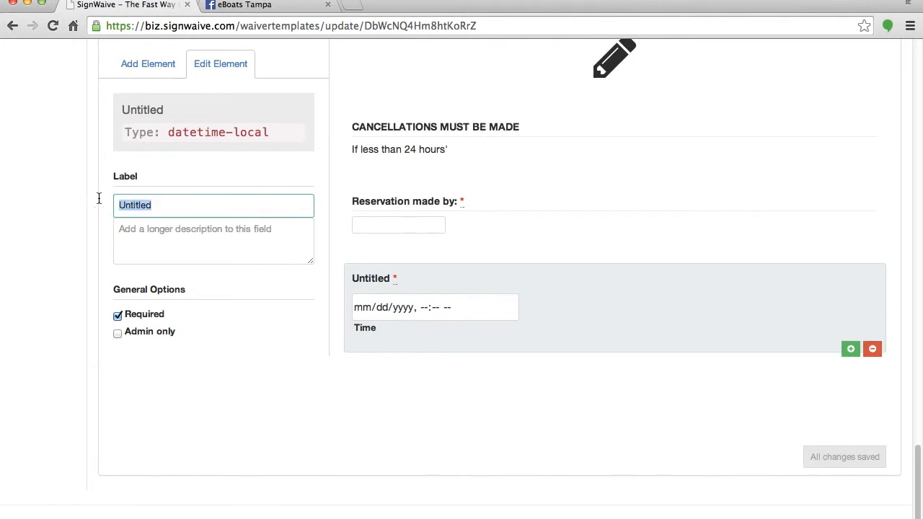
text(on)
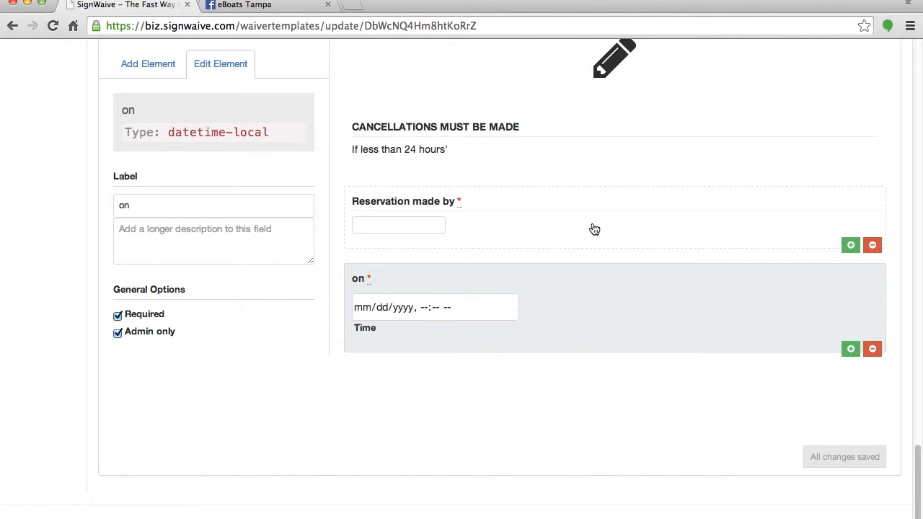
click(158, 69)
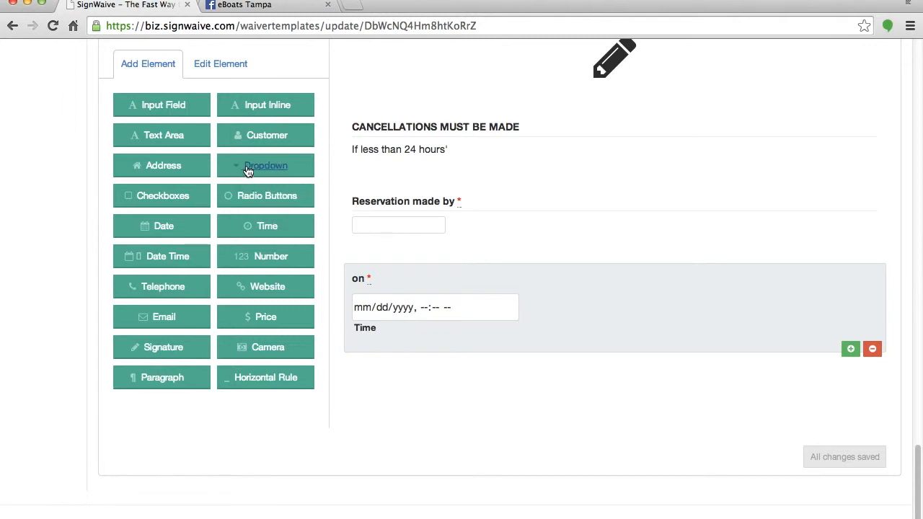
Add an X-Small inline text field with after text 'aft' and no before text.
click(257, 102)
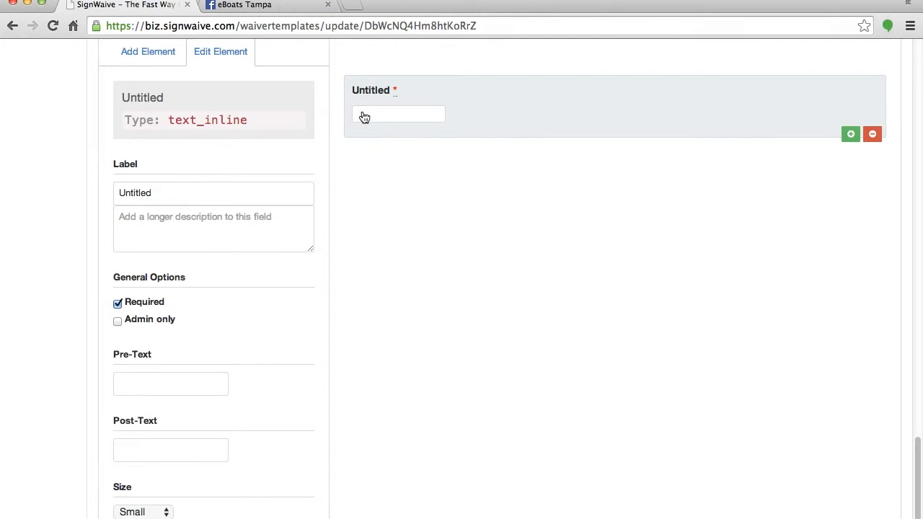
click(149, 373)
text(before text)
click(149, 445)
text(after text)
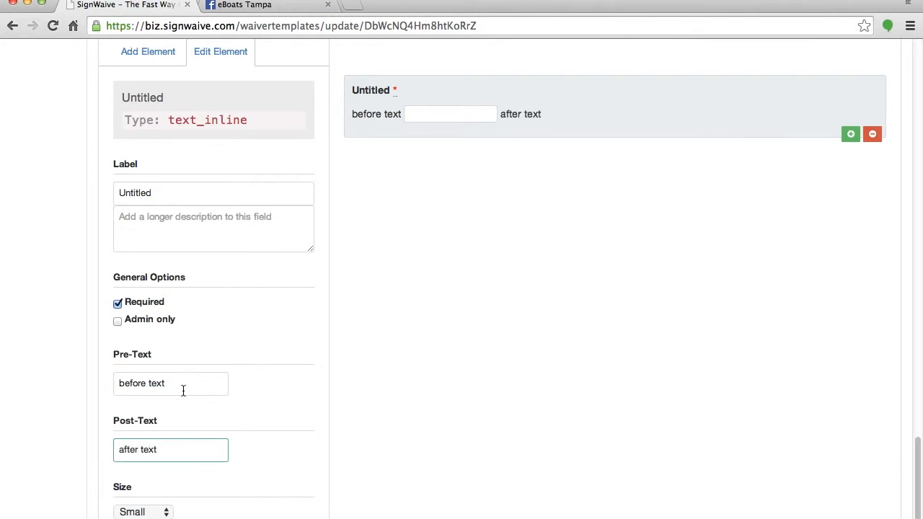
drag(183, 386, 91, 381)
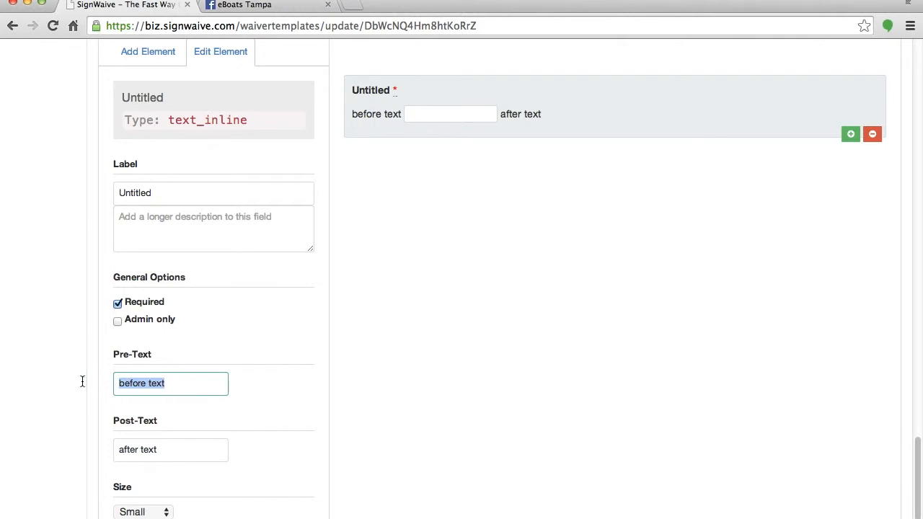
key(BackSpace)
scroll(322, 266, down, 2)
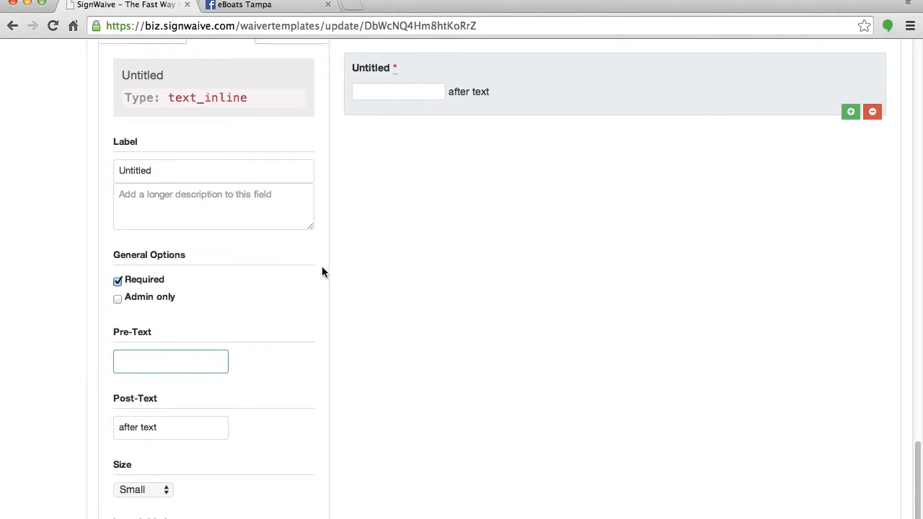
click(169, 448)
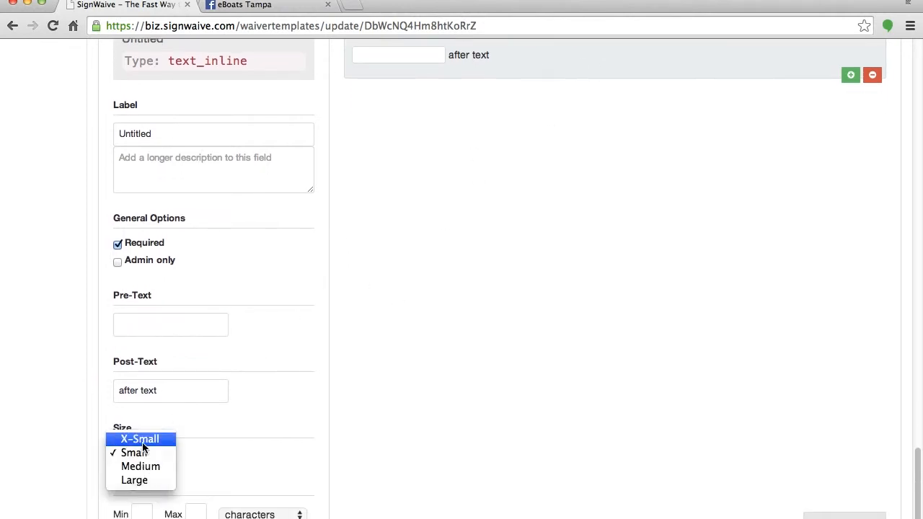
click(147, 437)
Clear the inline field's label and drop a Checkboxes element below it.
scroll(299, 428, up, 2)
scroll(301, 431, up, 3)
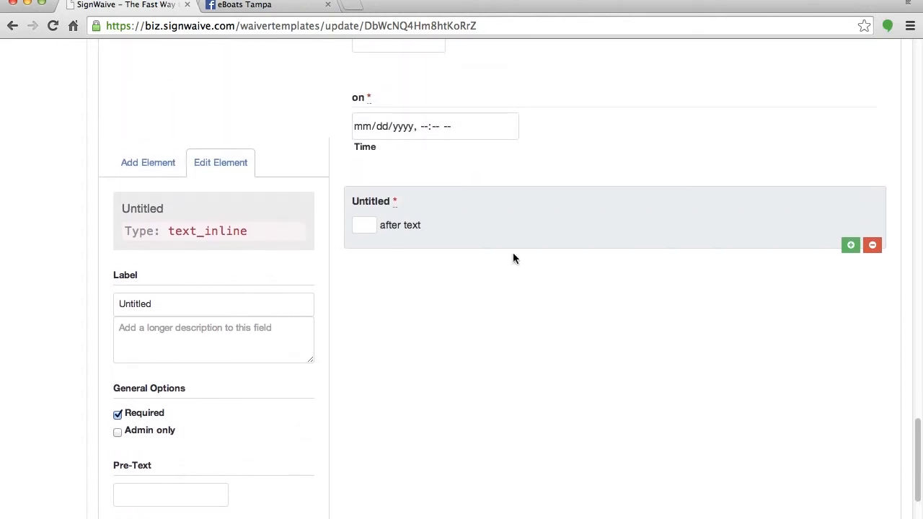
double_click(167, 304)
key(BackSpace)
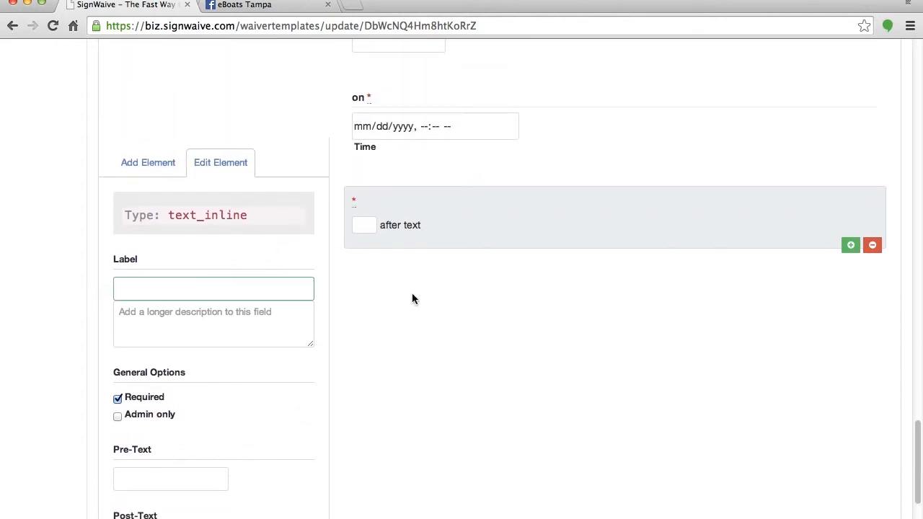
click(122, 163)
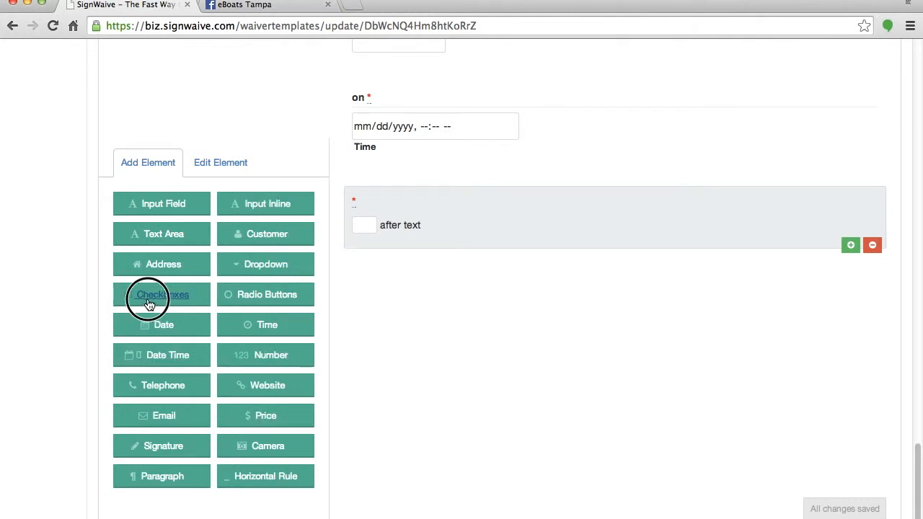
drag(146, 298, 394, 297)
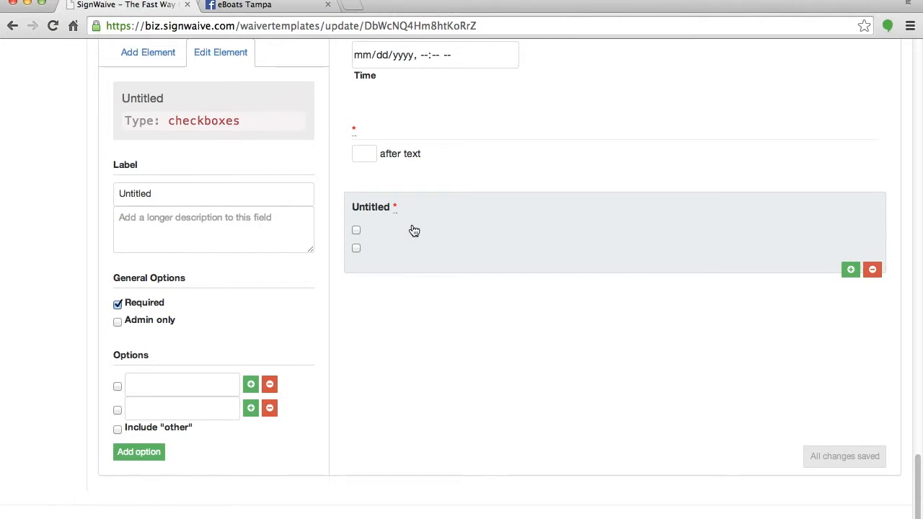
Clear the checkbox label, trim it to one 'Question Te' option, then delete the element.
click(144, 199)
double_click(144, 200)
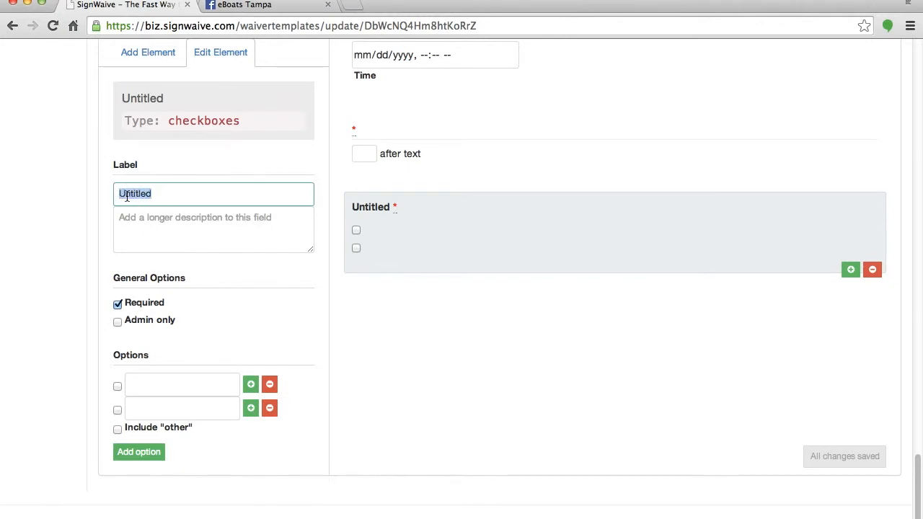
key(BackSpace)
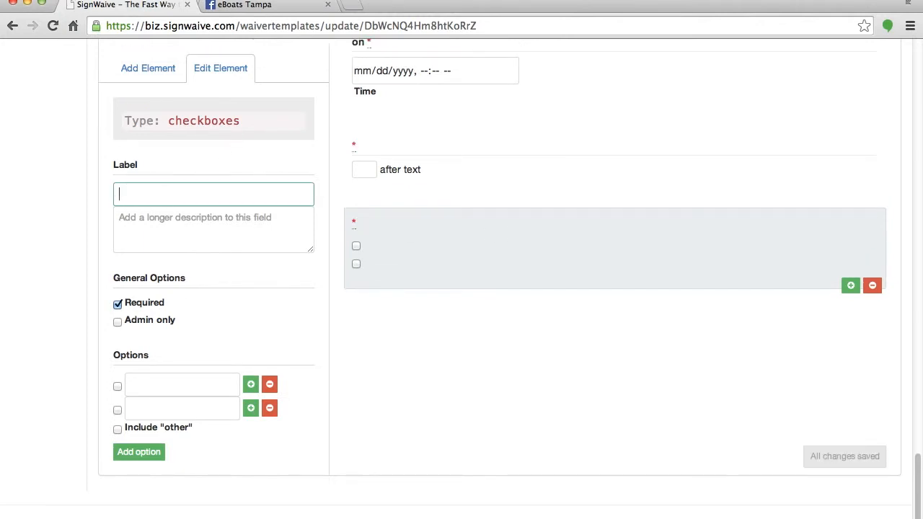
click(269, 408)
click(187, 408)
text(Question Text...)
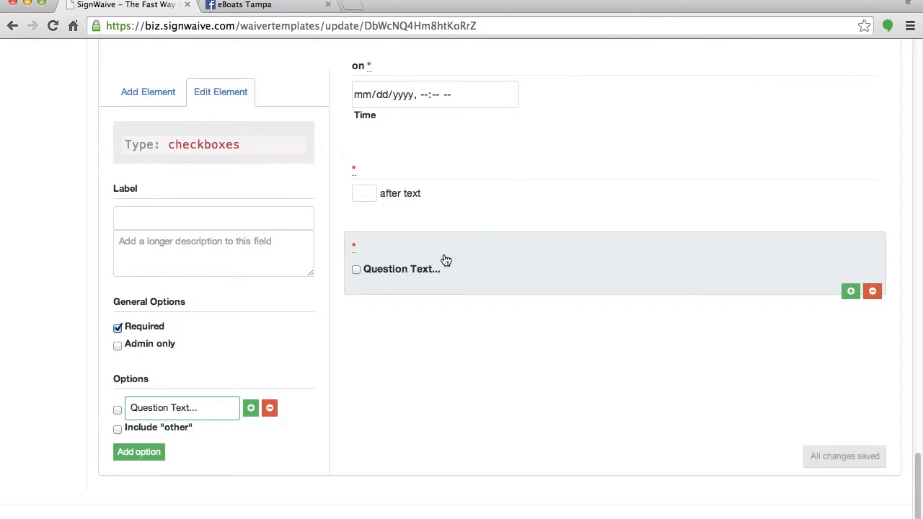
click(873, 292)
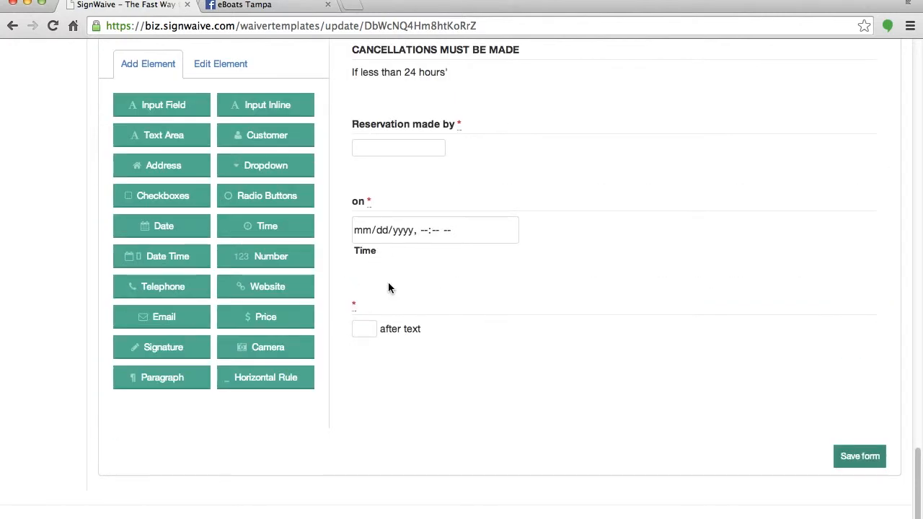
Change the existing inline field's trailing text to '1. Bu renting'.
click(428, 330)
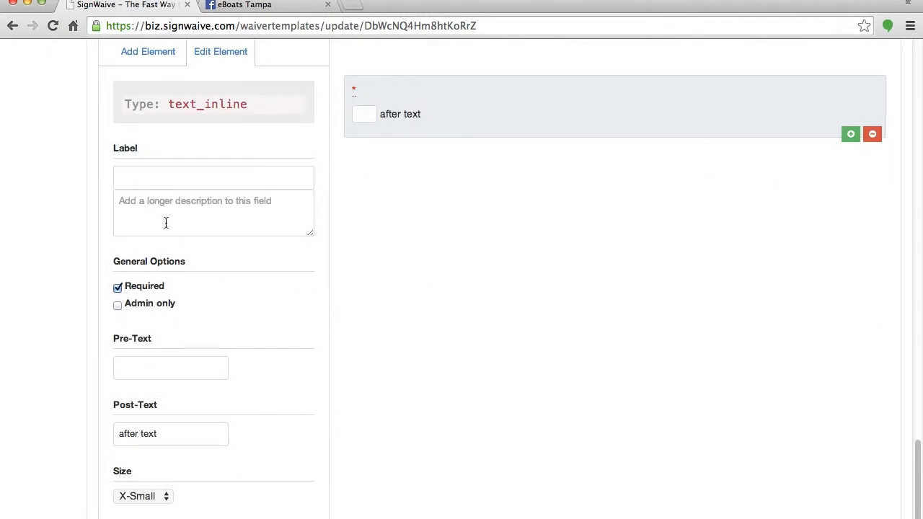
drag(186, 437, 58, 416)
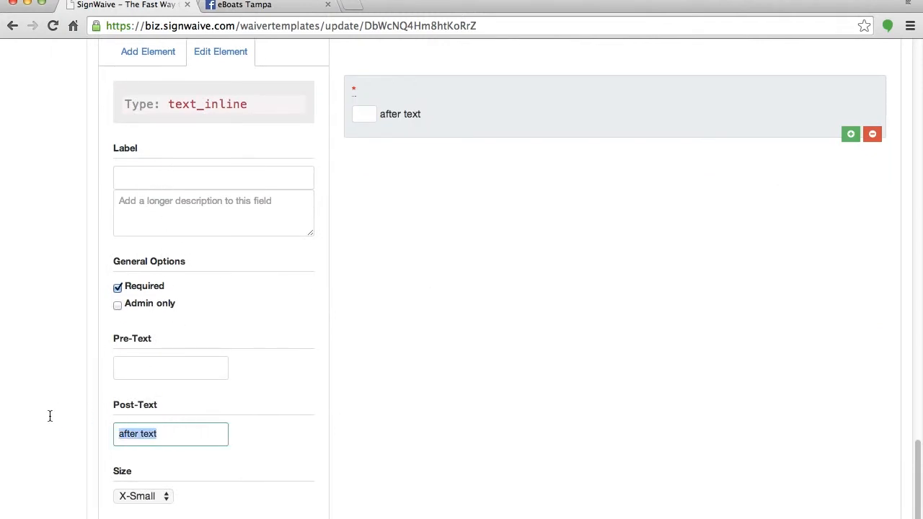
text(1. Bu renting this vessel)
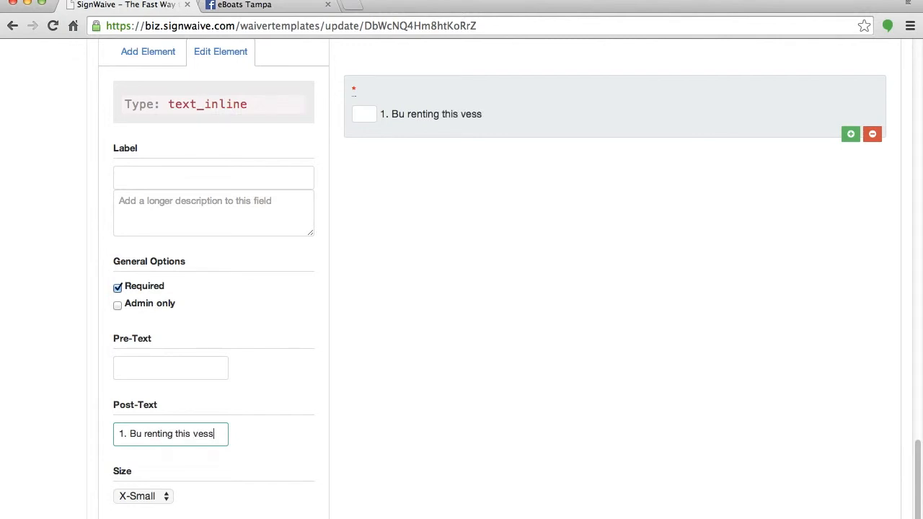
Add an unlabelled X-Small inline field with trailing text '2. You acknowledge'.
click(155, 61)
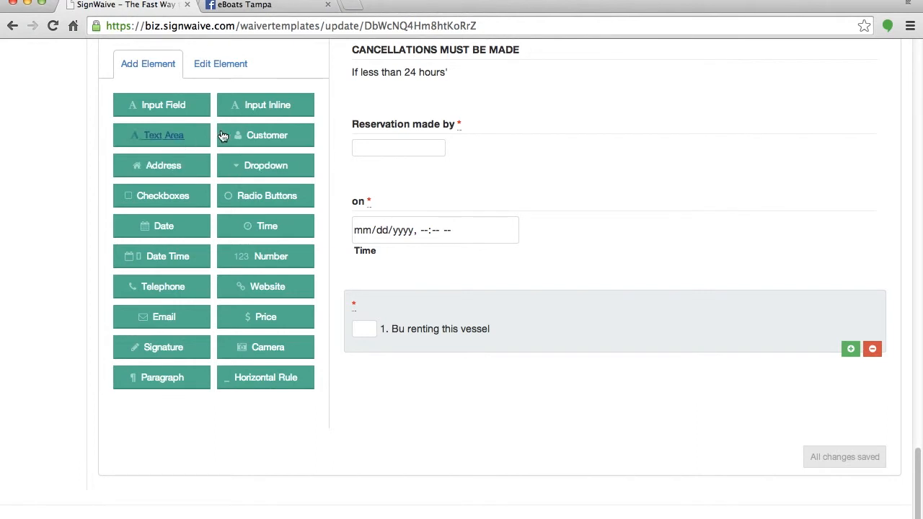
click(260, 107)
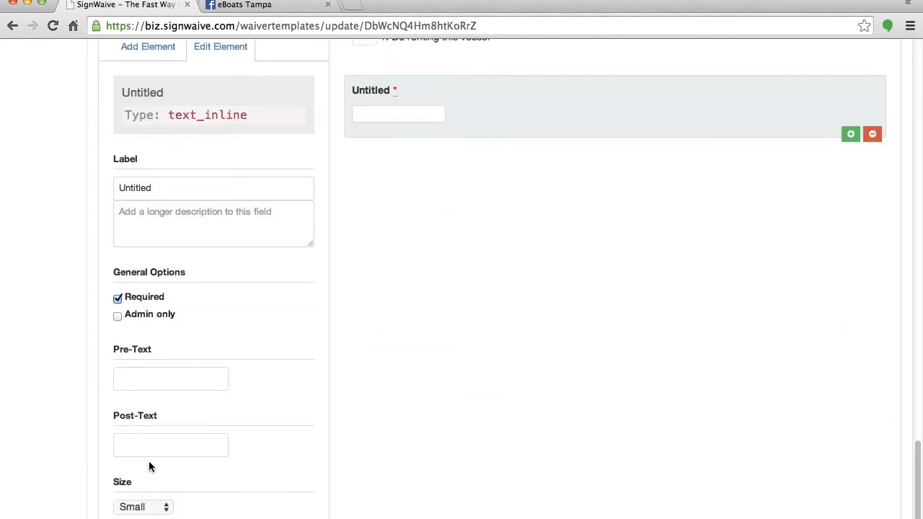
click(160, 505)
click(137, 490)
double_click(154, 186)
key(BackSpace)
click(161, 427)
text(2. You acknowledge)
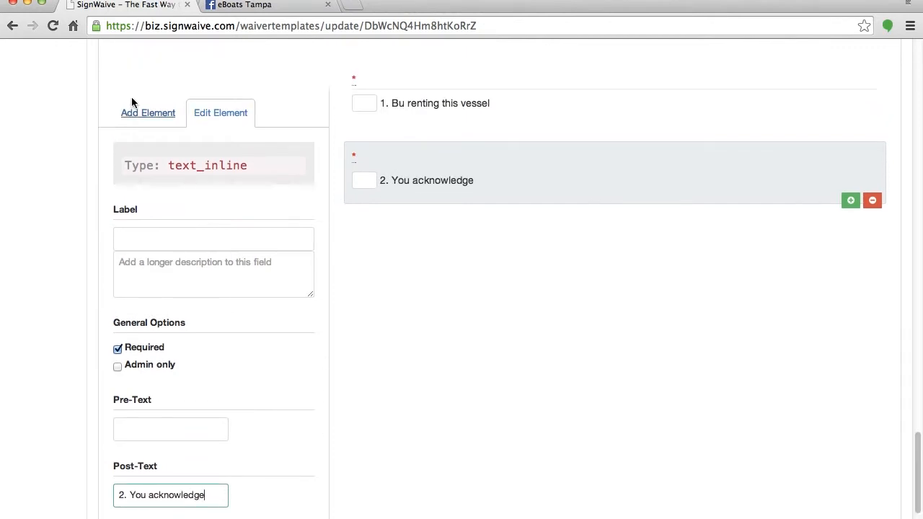
Add an unlabelled X-Small inline field numbered '3.'.
click(148, 114)
click(265, 155)
double_click(171, 199)
key(BackSpace)
click(144, 504)
click(138, 490)
click(152, 442)
text(3.)
Add another unlabelled X-Small inline field below item 3.
click(148, 60)
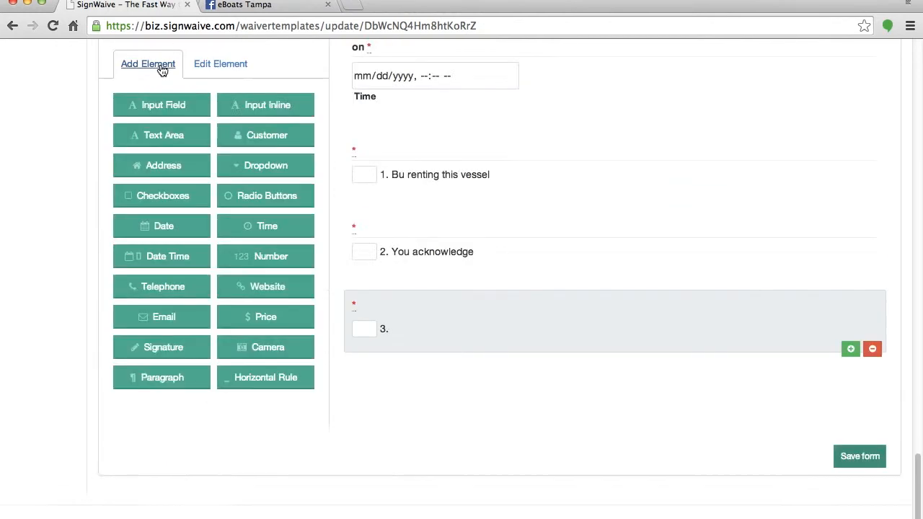
click(265, 108)
click(149, 517)
click(146, 458)
click(159, 455)
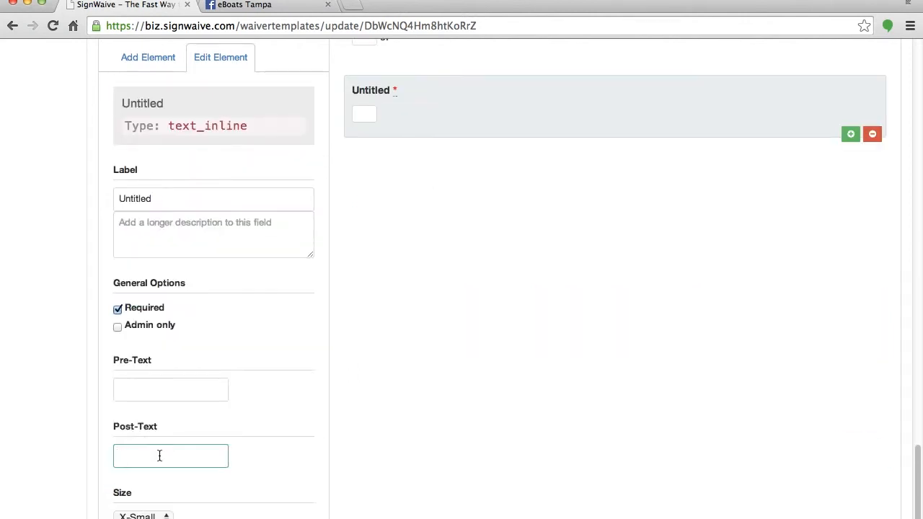
double_click(137, 199)
key(BackSpace)
Add an unlabelled X-Small inline field numbered '5.'.
click(148, 58)
click(266, 106)
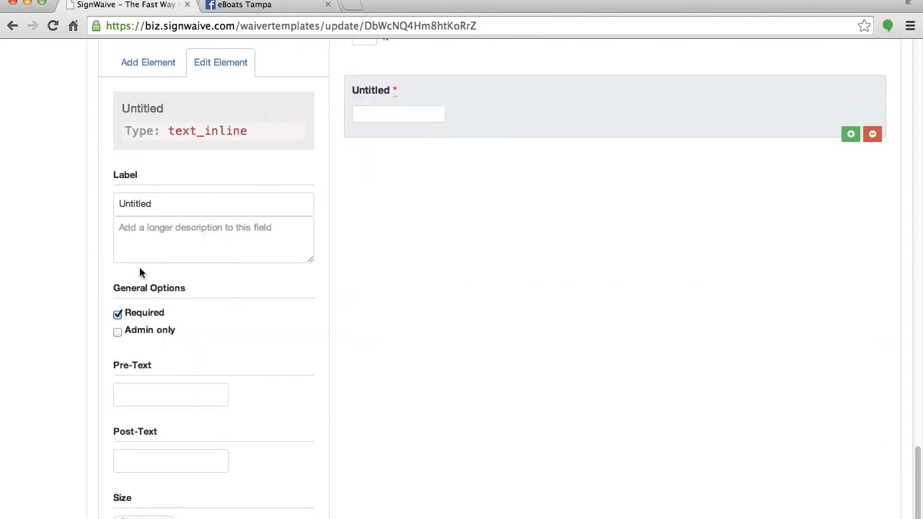
double_click(135, 204)
key(BackSpace)
click(143, 507)
click(142, 493)
click(171, 442)
text(5.)
Add another unlabelled X-Small inline field, entering an apostrophe as its trailing text.
click(148, 62)
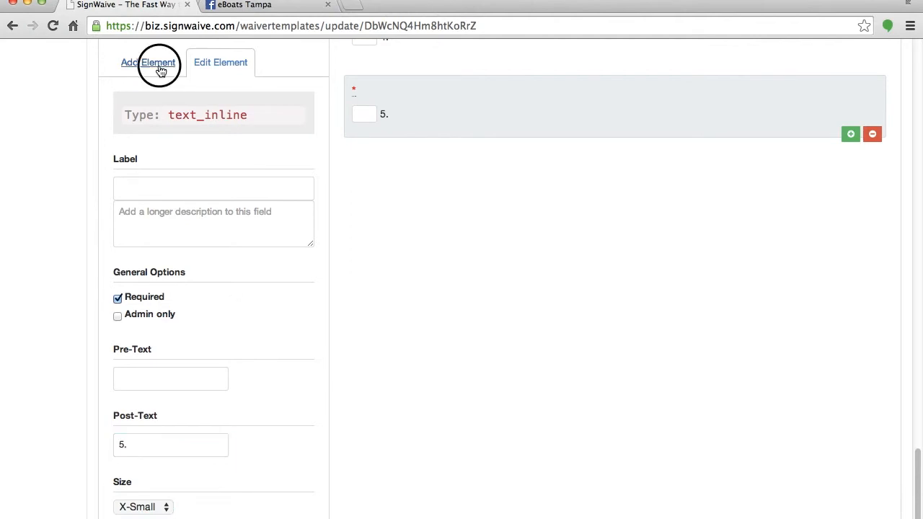
click(255, 108)
click(170, 462)
text(')
click(143, 517)
click(142, 465)
double_click(141, 206)
key(BackSpace)
scroll(450, 245, up, 2)
Add an unlabelled X-Small field numbered '6.' and drag a Paragraph element below the items.
click(148, 118)
click(285, 160)
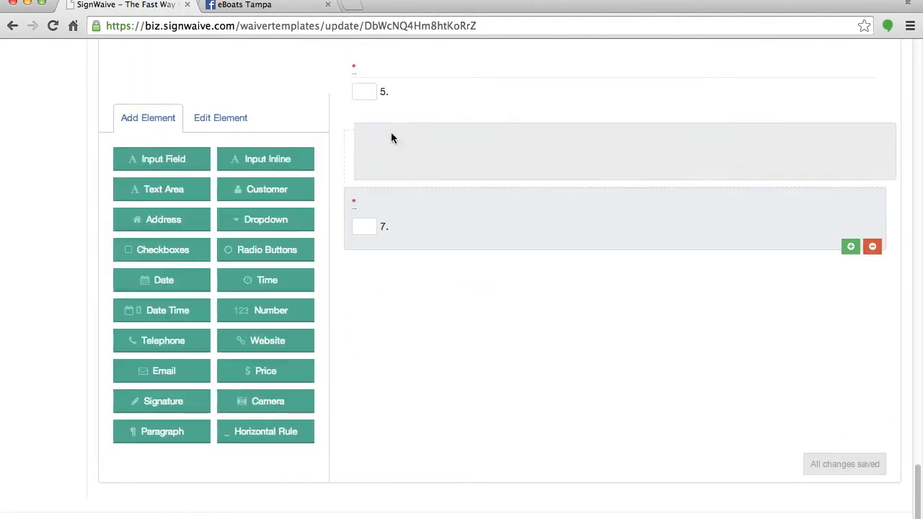
double_click(135, 204)
key(BackSpace)
click(166, 448)
text(6.)
click(143, 507)
click(140, 493)
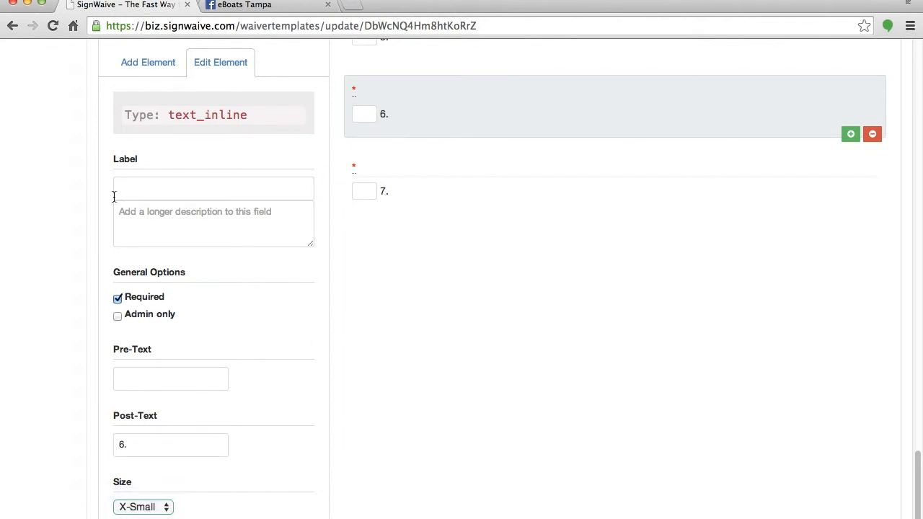
click(134, 66)
drag(163, 377, 392, 357)
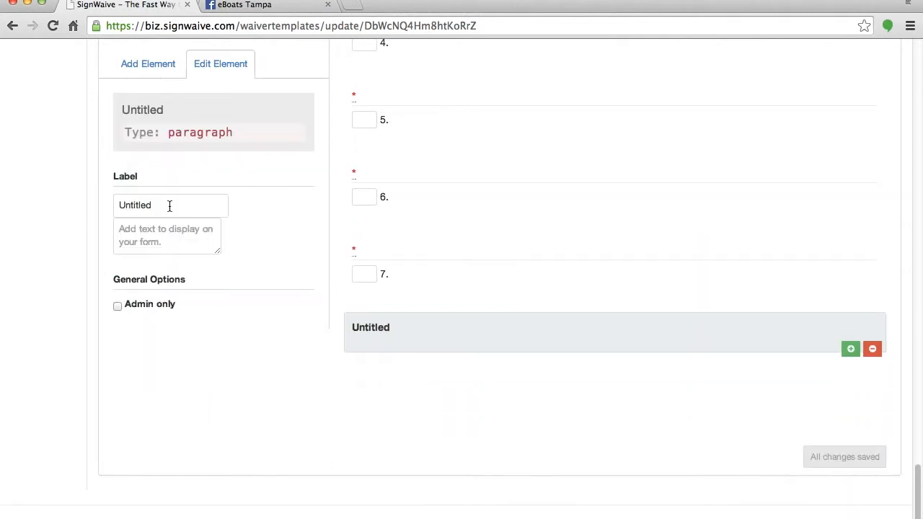
Label the paragraph 'ACCEPTANCE OF TERMS AND CONDITIONS'.
drag(170, 205, 60, 197)
text(A)
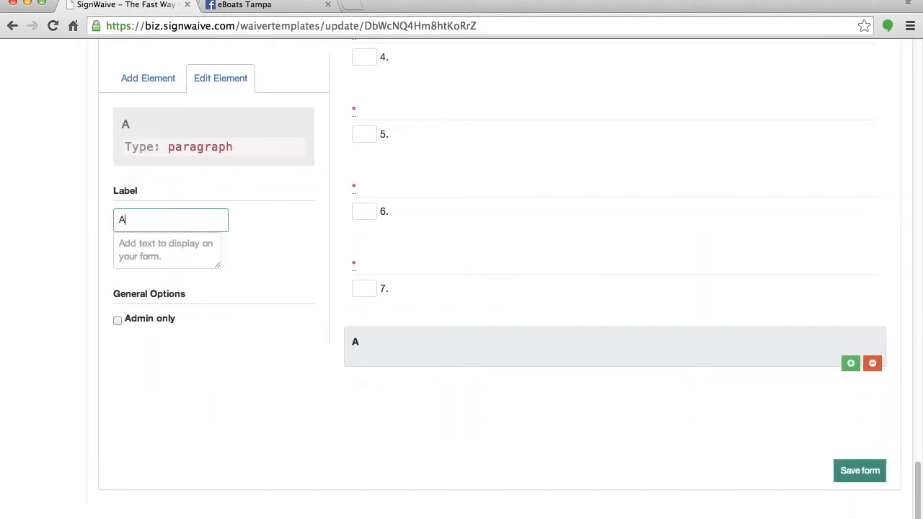
text(CCEPTANCE OF TERMS O)
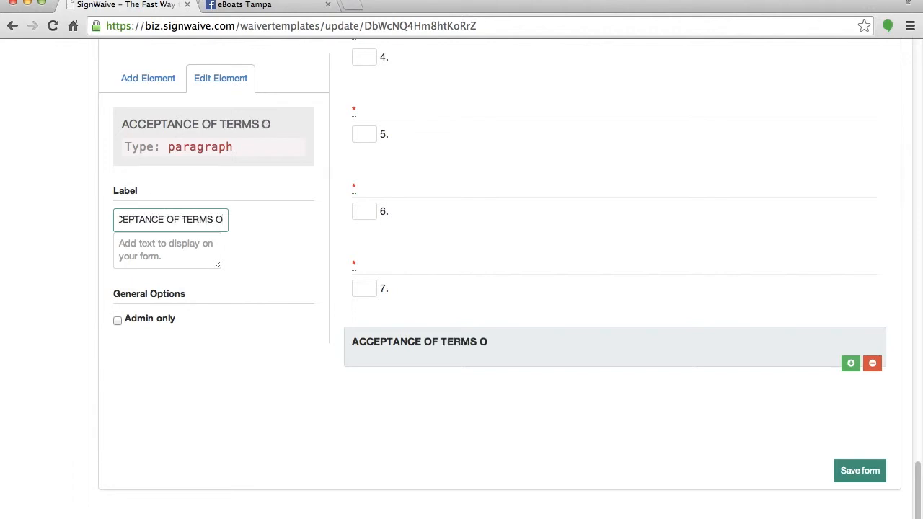
key(BackSpace)
text(AND CONDITIONS)
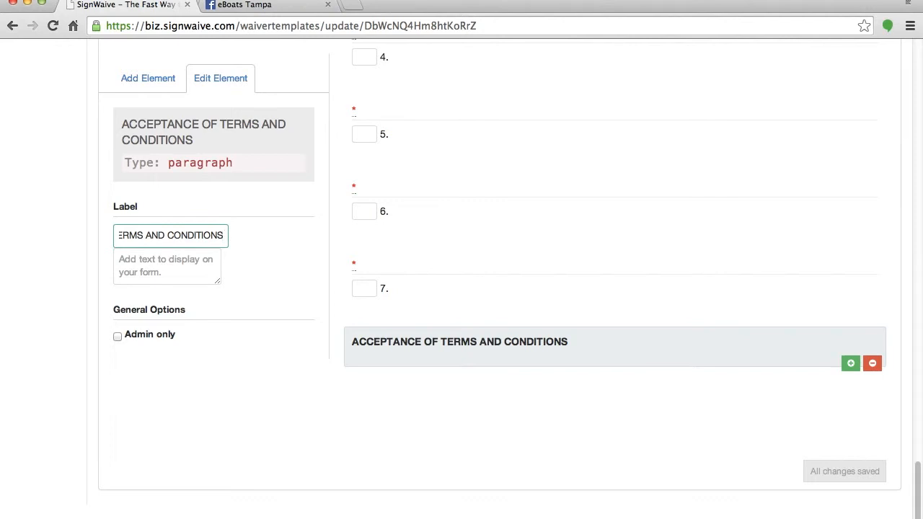
Enter the bold terms body text covering late return, extra cleanup and the Rescue Fee.
click(149, 270)
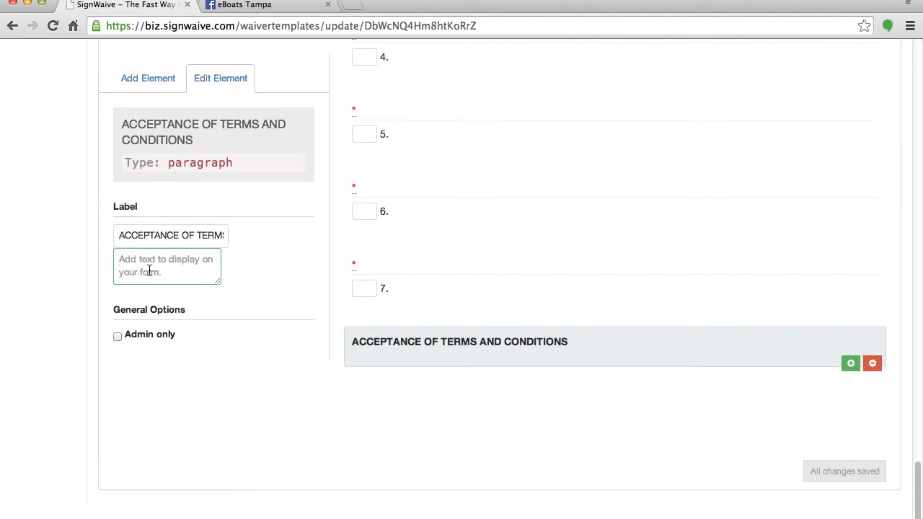
text(<b>In the event of late return,)
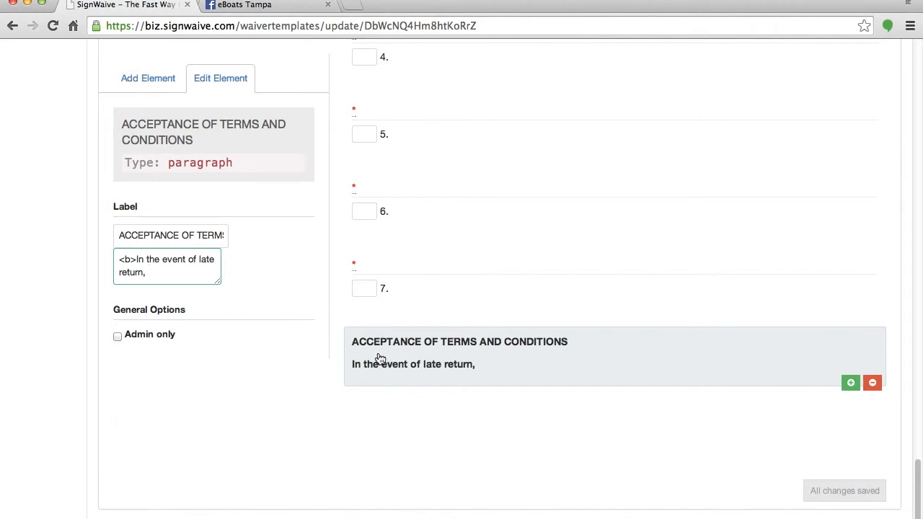
click(136, 77)
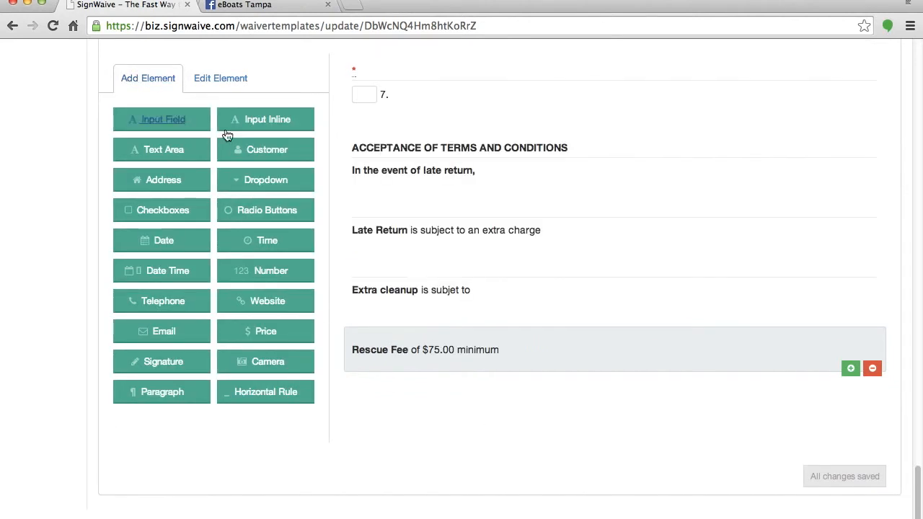
Add a signature field labelled 'Responsbile Party Signature'.
click(161, 362)
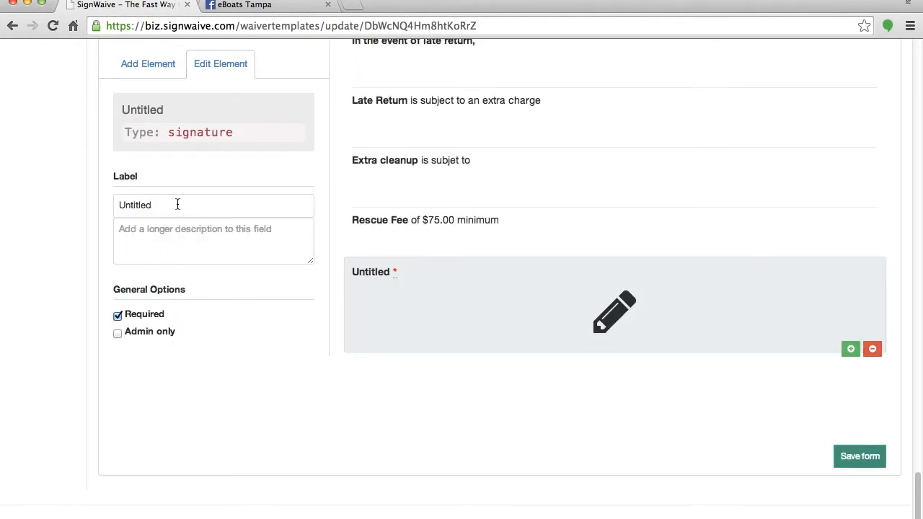
drag(177, 204, 93, 203)
text(Respons)
text(bi)
text(le Par)
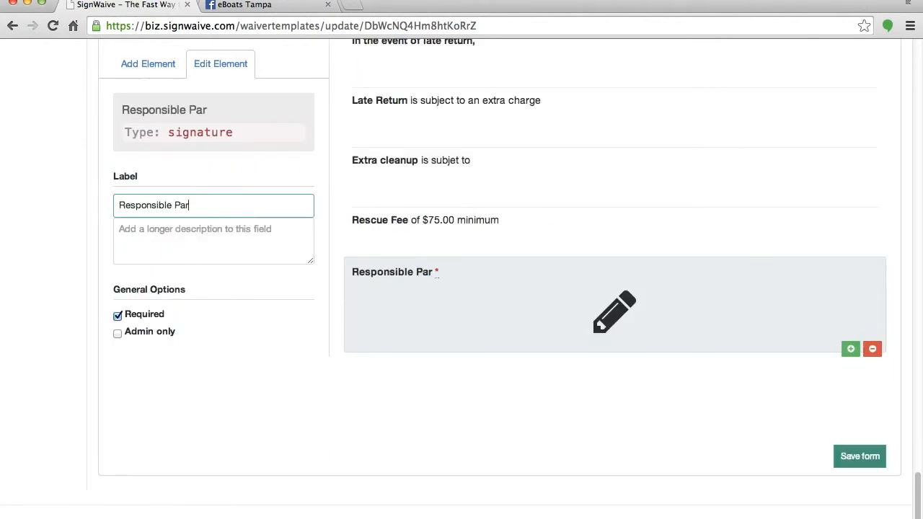
text(ty Signature)
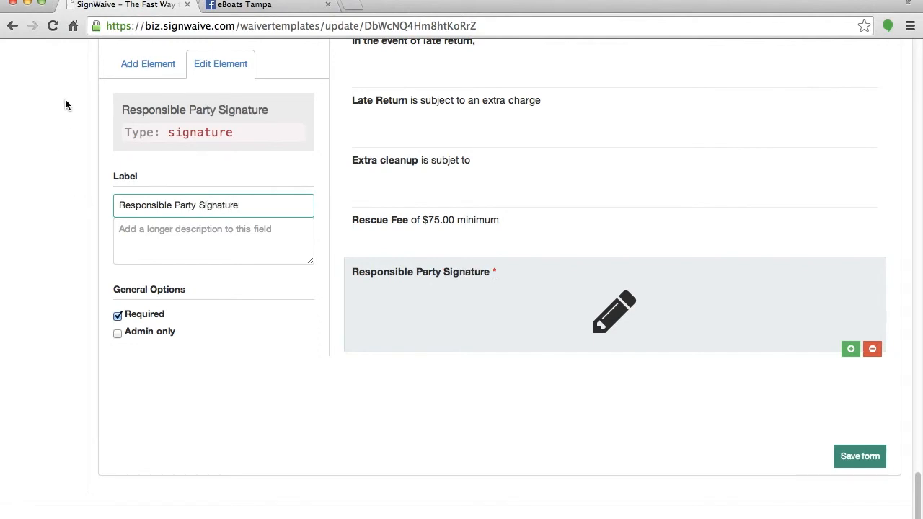
Add a text input field labelled 'Responsible Party Print'.
click(147, 64)
click(167, 108)
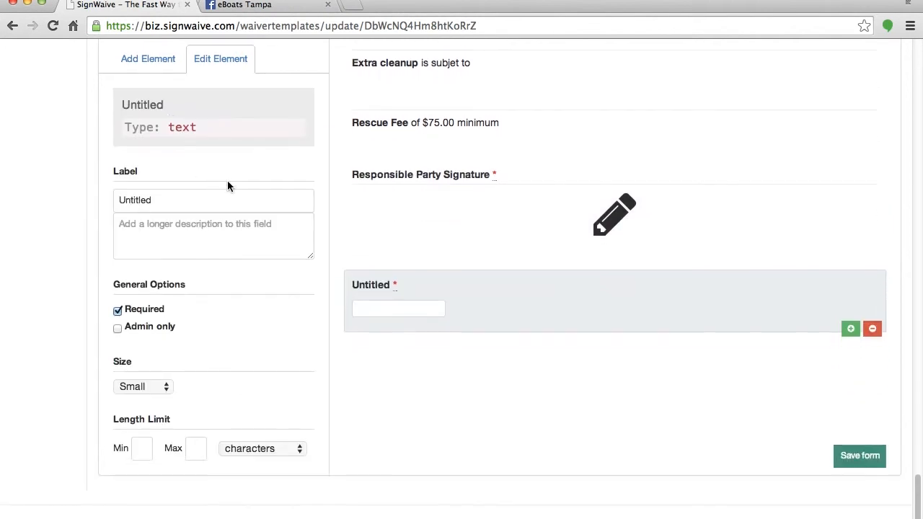
drag(173, 204, 82, 200)
text(Respons)
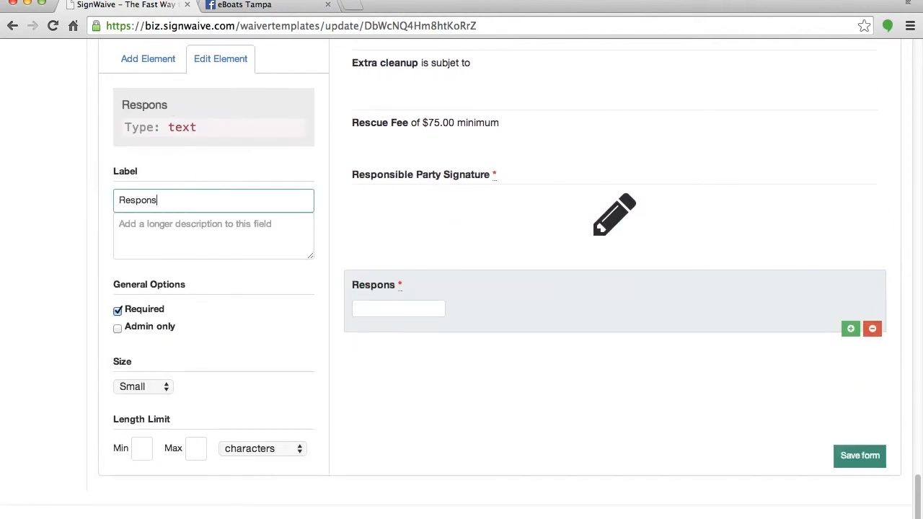
text(ible Party Print)
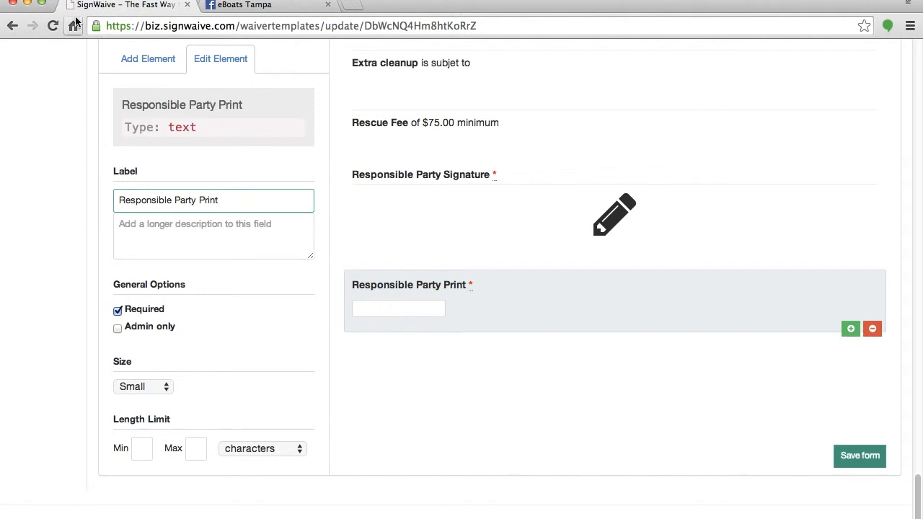
Add a Date field labelled 'Date' and save the form.
click(136, 58)
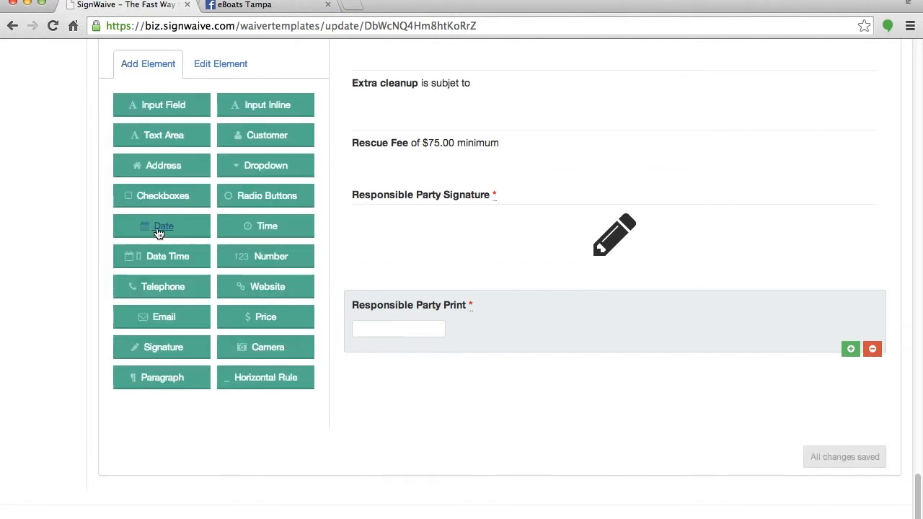
click(154, 228)
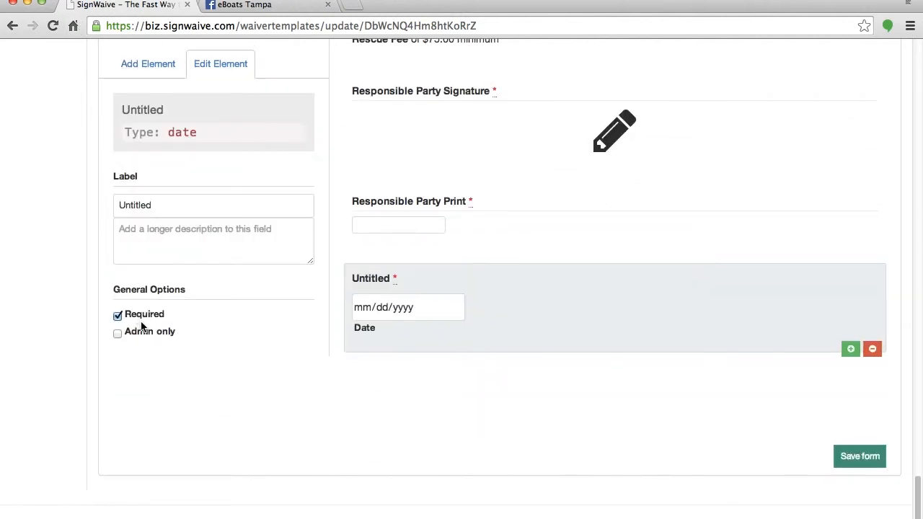
double_click(145, 205)
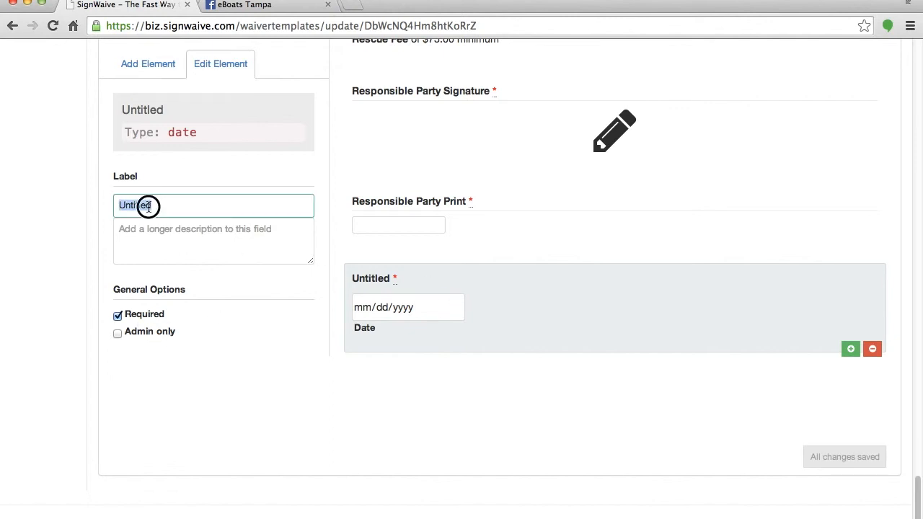
text(Date)
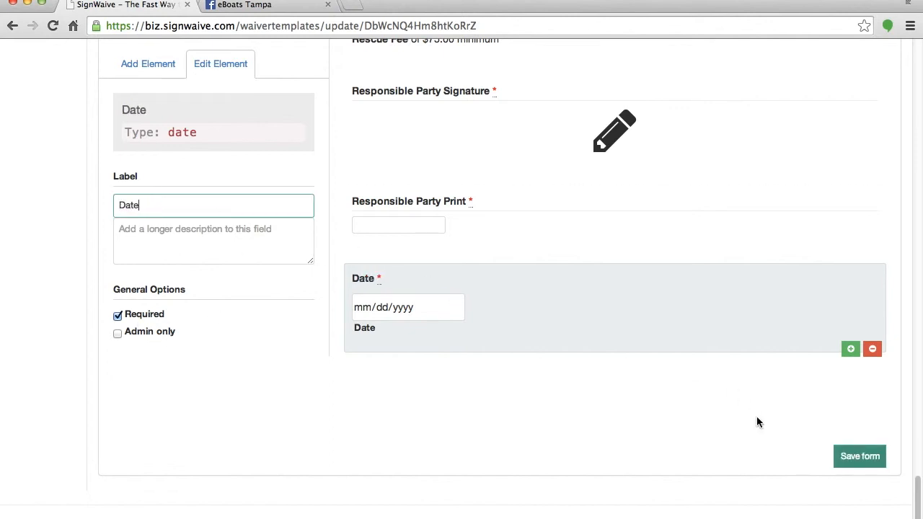
click(867, 457)
scroll(484, 389, up, 15)
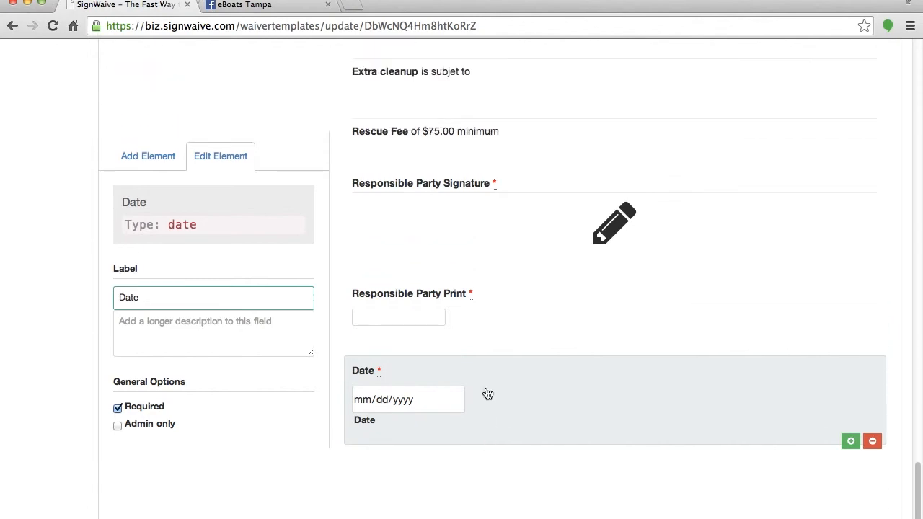
scroll(453, 377, up, 15)
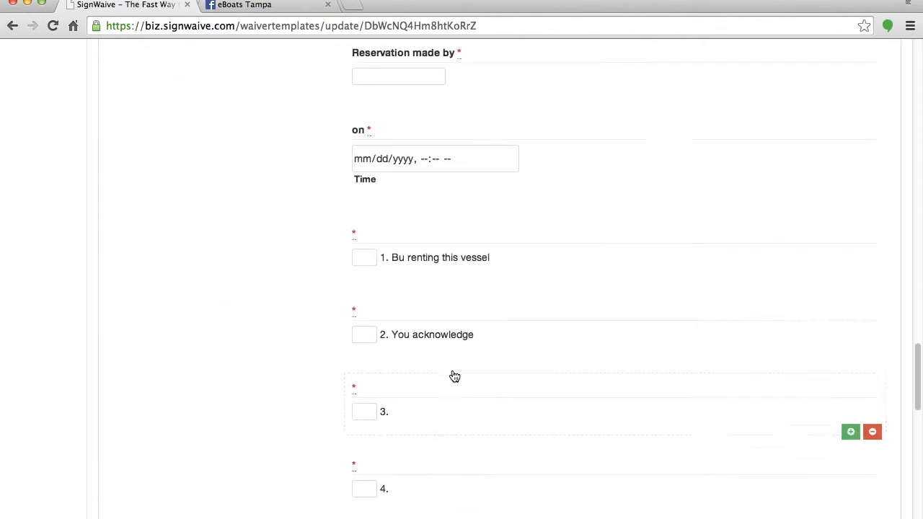
scroll(646, 253, up, 15)
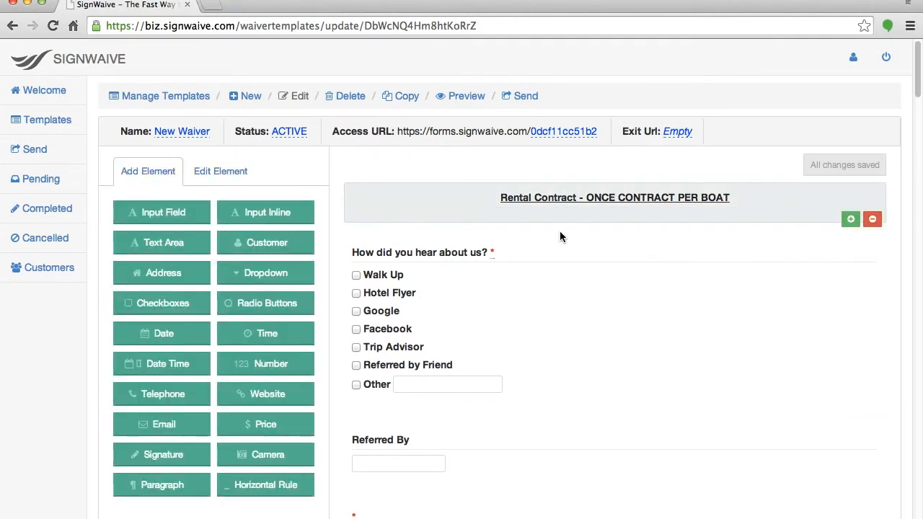
scroll(581, 243, down, 4)
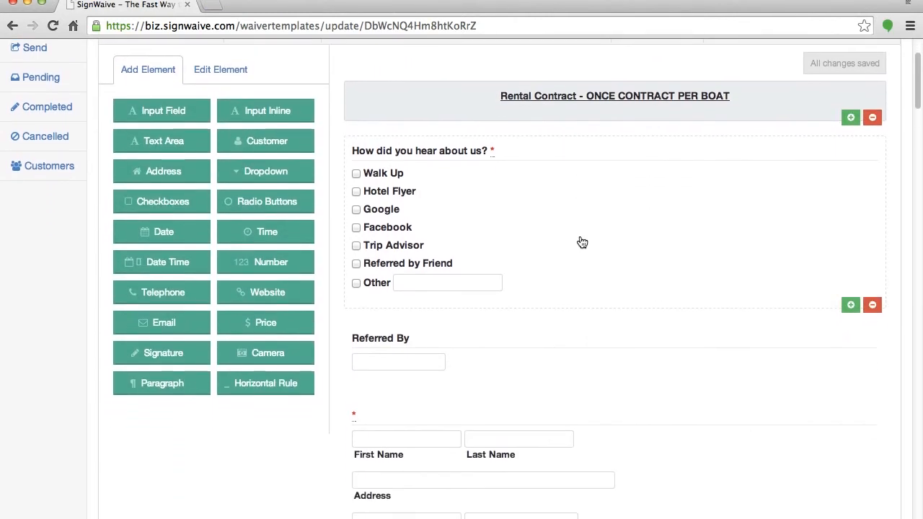
scroll(582, 243, down, 1)
scroll(582, 242, up, 1)
scroll(582, 243, down, 1)
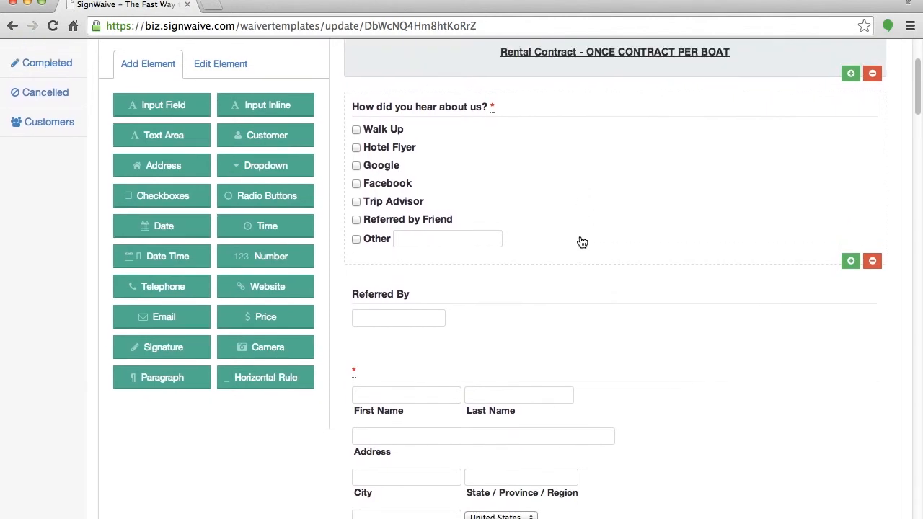
scroll(582, 241, up, 2)
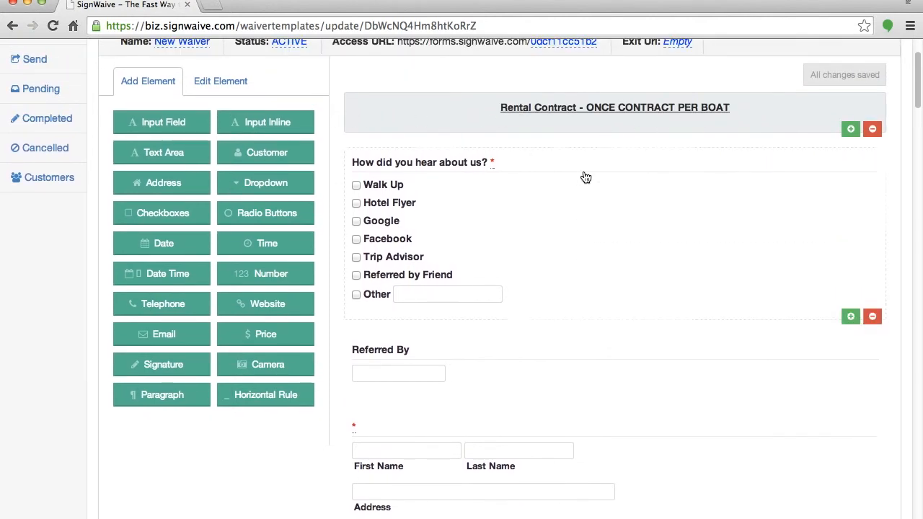
click(550, 244)
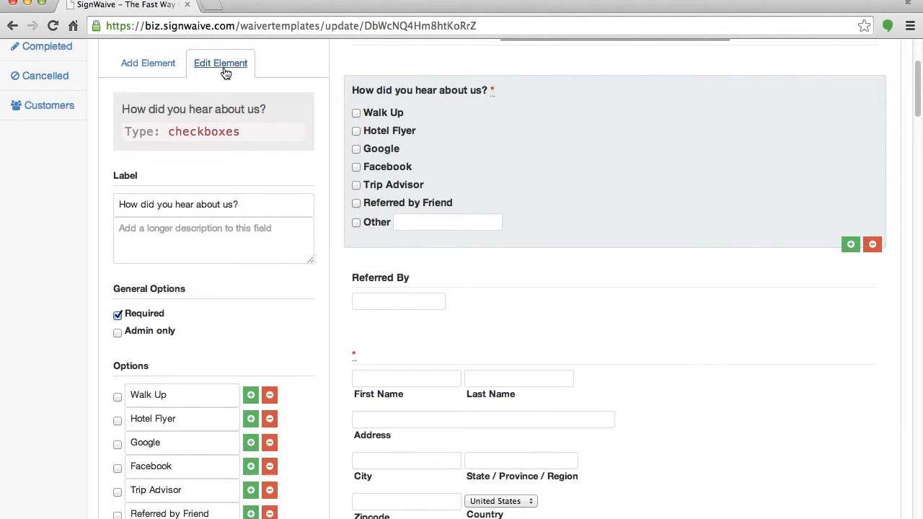
click(498, 307)
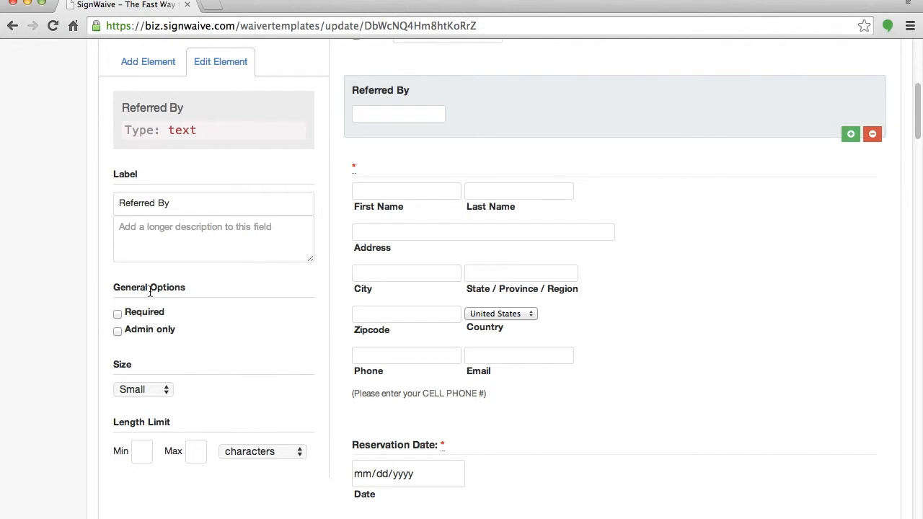
scroll(520, 245, up, 5)
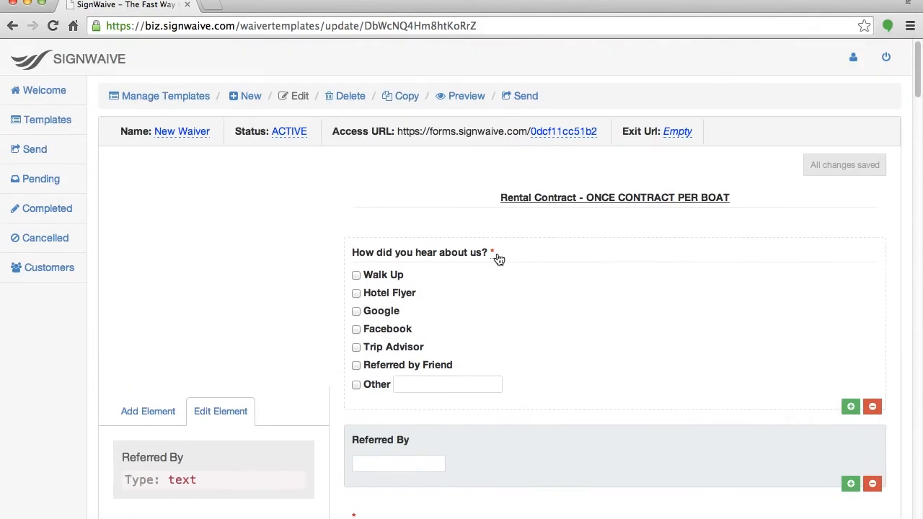
click(519, 249)
scroll(559, 117, up, 3)
click(555, 198)
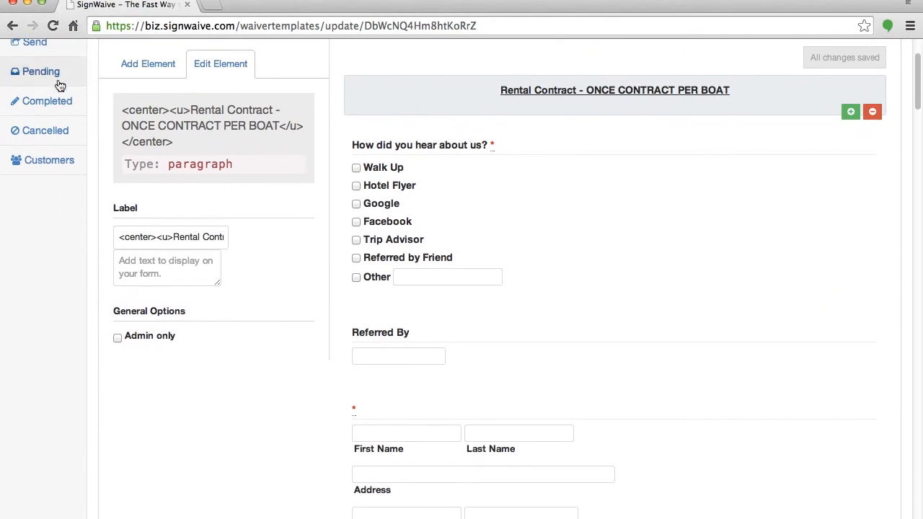
click(138, 63)
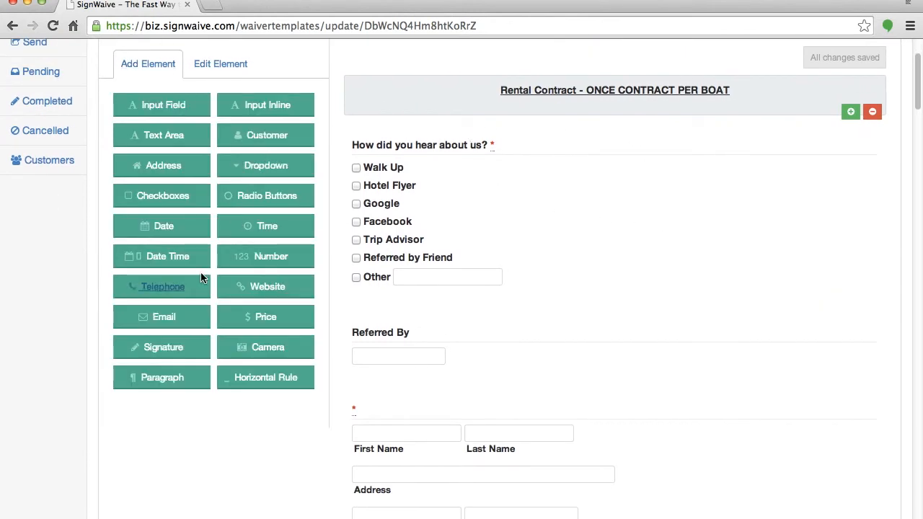
drag(266, 229, 598, 105)
click(872, 160)
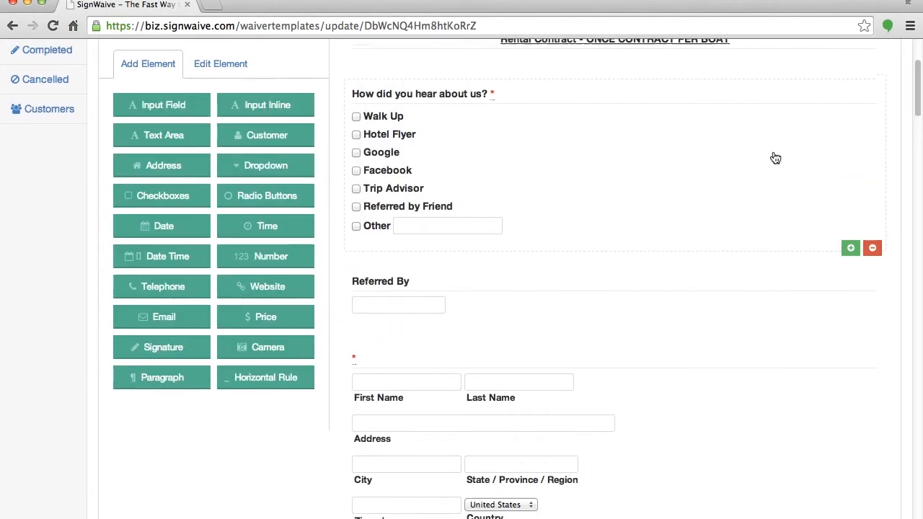
scroll(518, 153, up, 5)
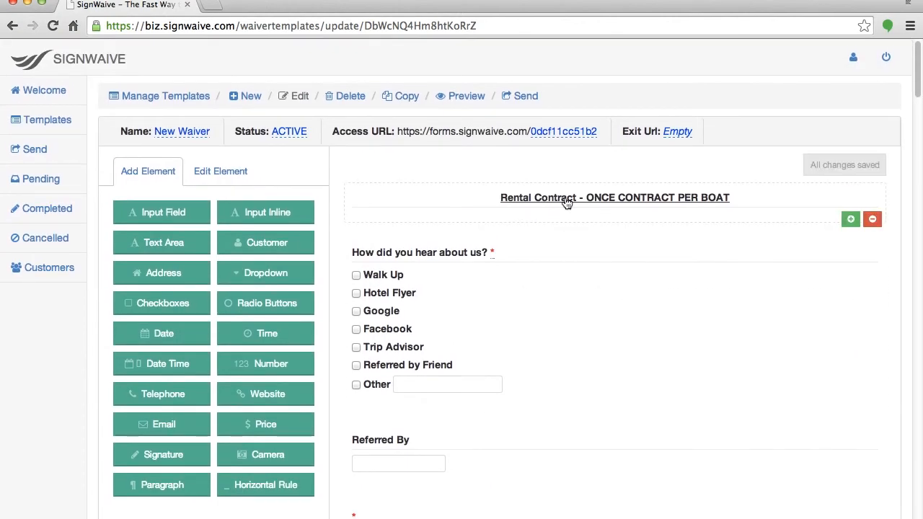
scroll(564, 198, down, 1)
Correct the title label from 'ONCE' to 'ONE CONTRACT PER BOAT'.
click(628, 154)
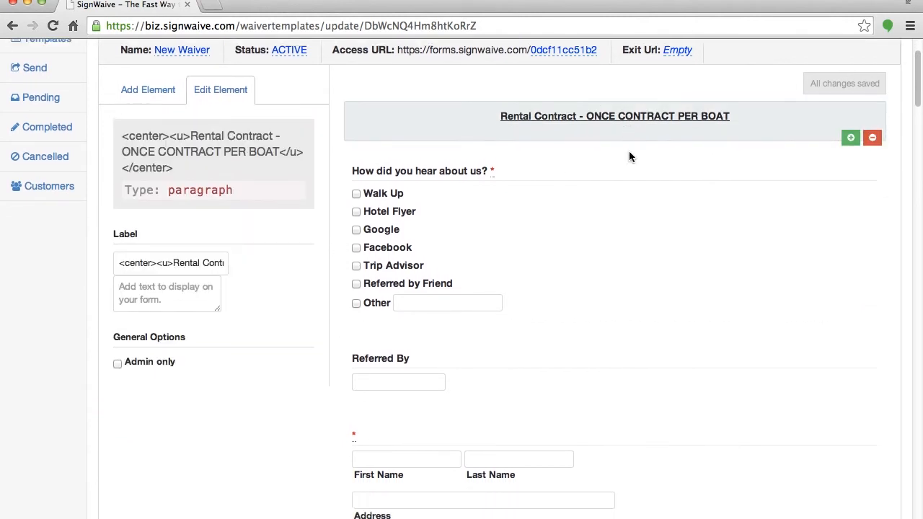
scroll(192, 248, up, 1)
scroll(193, 249, right, 4)
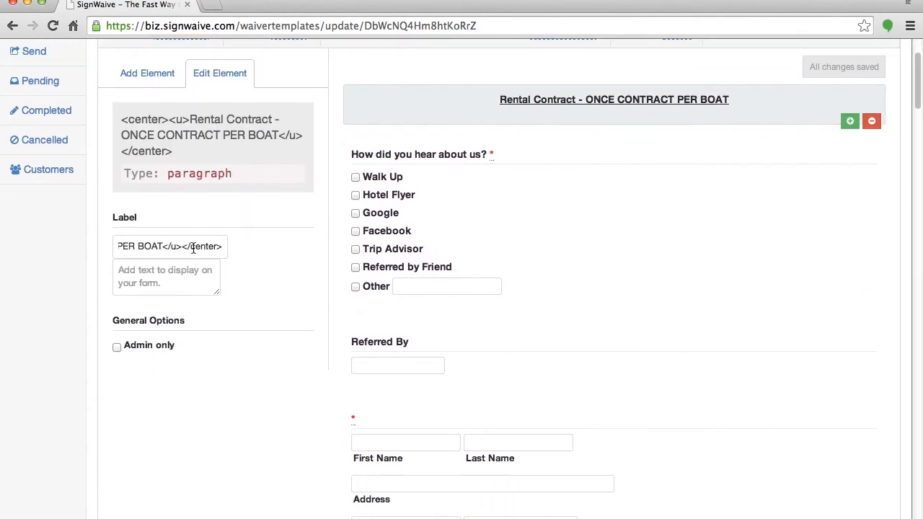
scroll(180, 249, left, 1)
scroll(176, 248, left, 3)
scroll(173, 249, up, 1)
click(171, 249)
key(BackSpace)
key(BackSpace)
text(E CONTRACT)
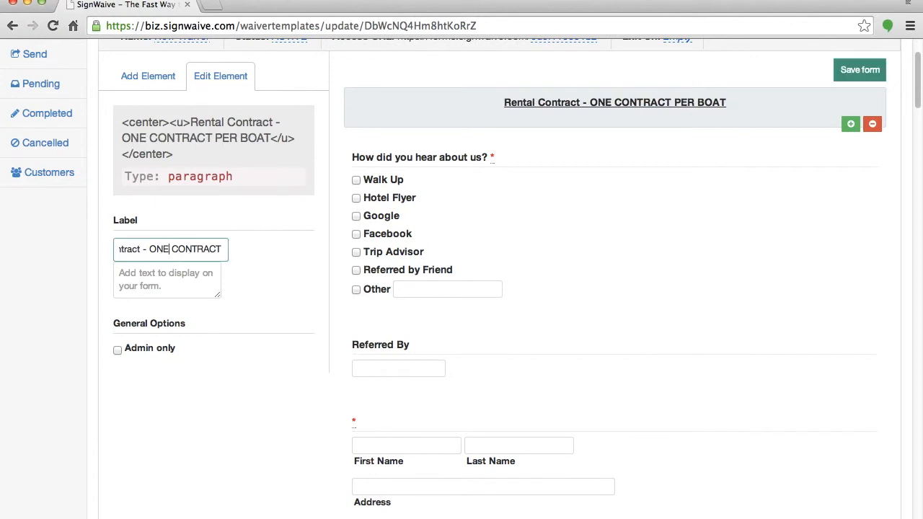
Scroll through the form to review it down to the closing signature and date fields.
scroll(562, 204, down, 5)
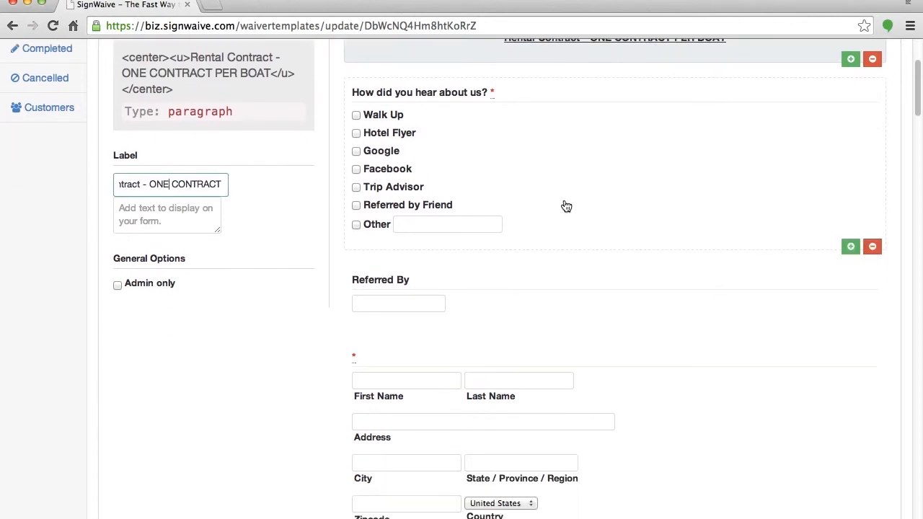
scroll(566, 206, down, 15)
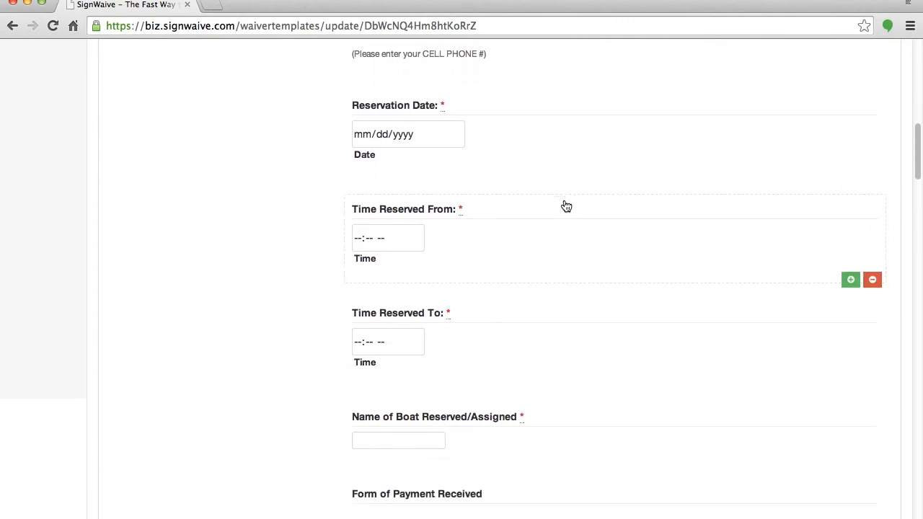
scroll(566, 206, down, 12)
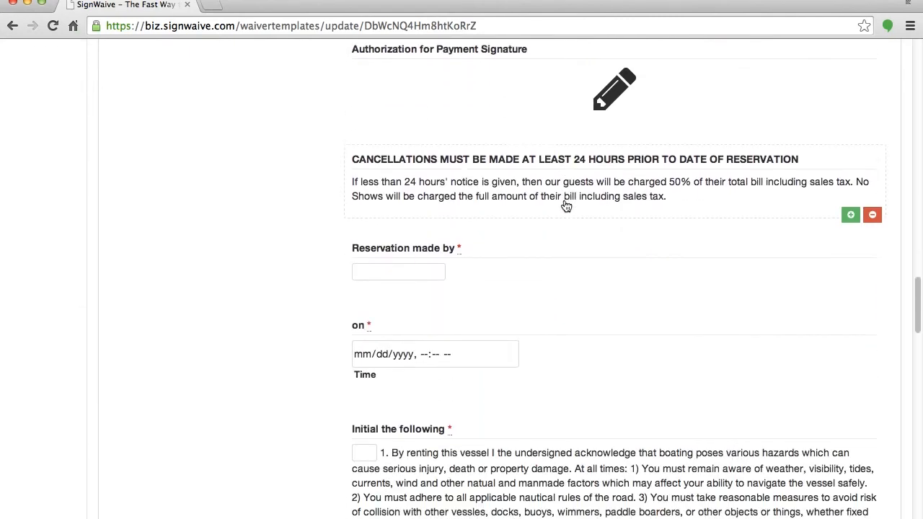
scroll(509, 193, down, 3)
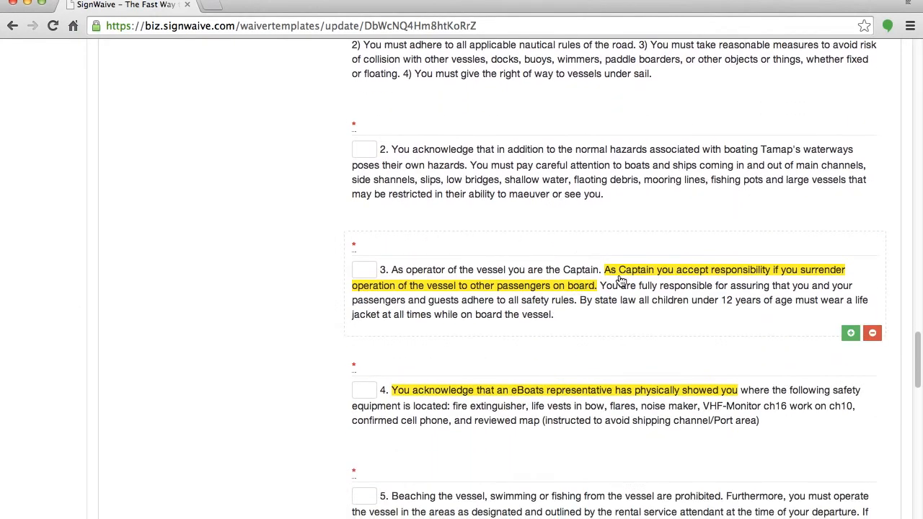
scroll(658, 281, down, 20)
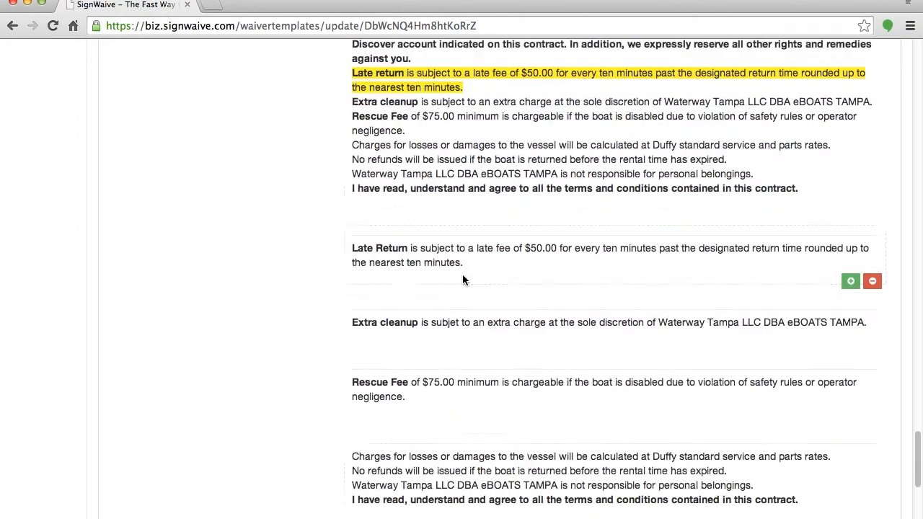
scroll(362, 183, up, 1)
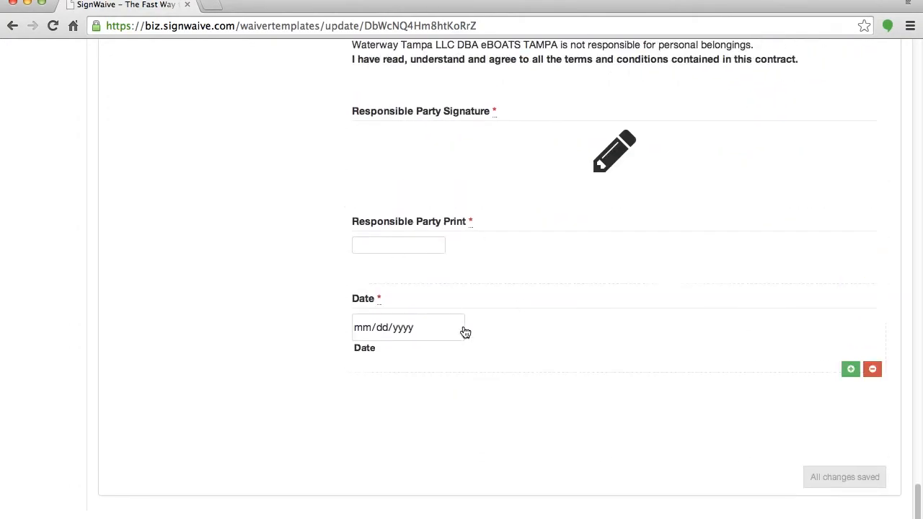
scroll(502, 357, up, 15)
scroll(502, 357, up, 10)
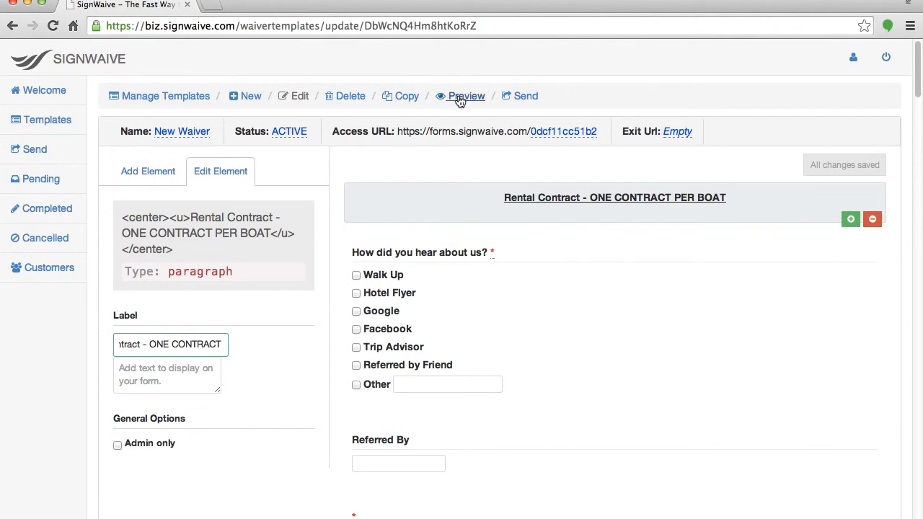
Replace the name 'New Waiver' with 'eBoats Rental Contract' and confirm it.
click(175, 128)
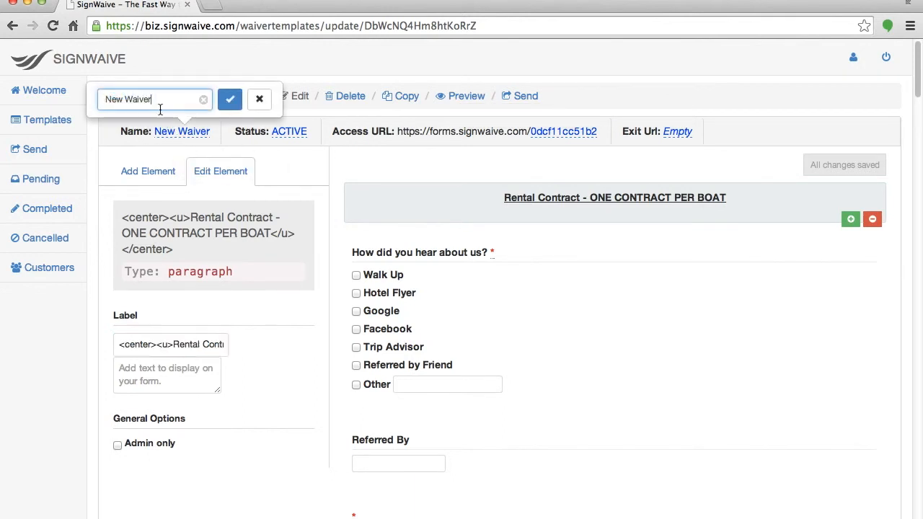
drag(161, 99, 34, 94)
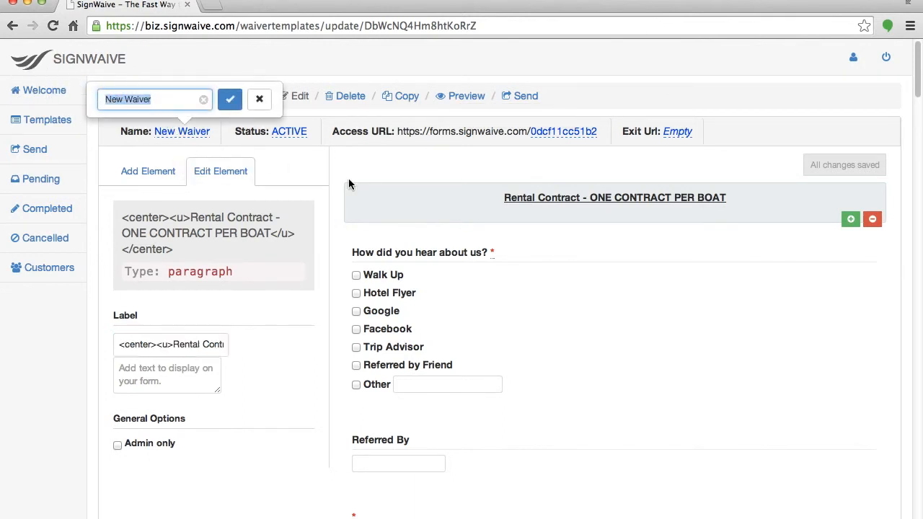
text(eBoats R)
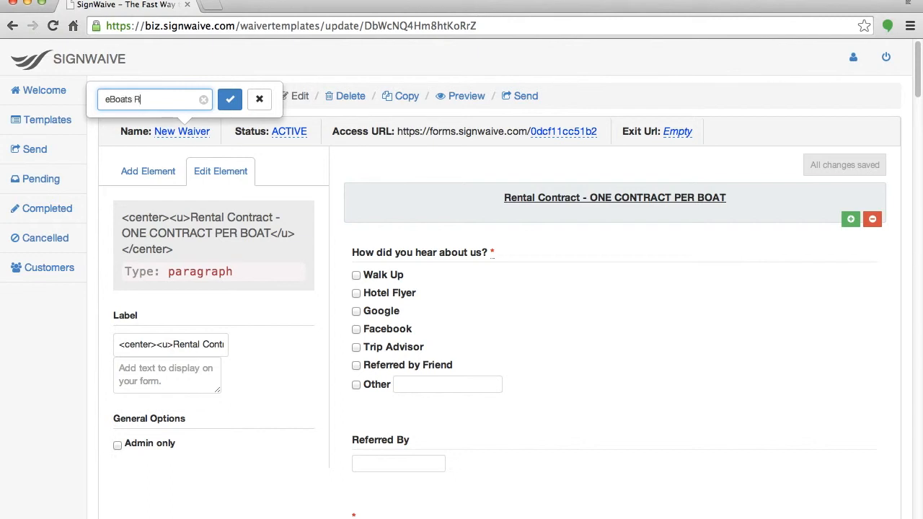
text(ental Contract)
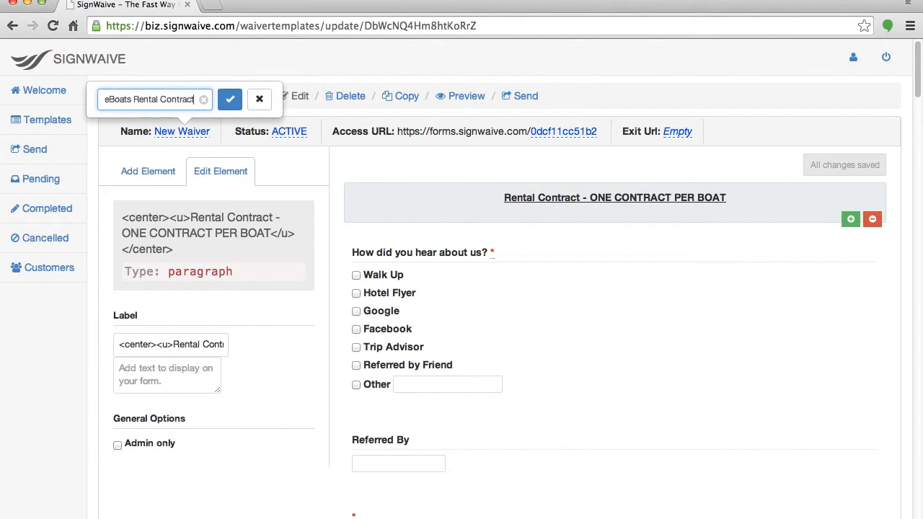
click(229, 100)
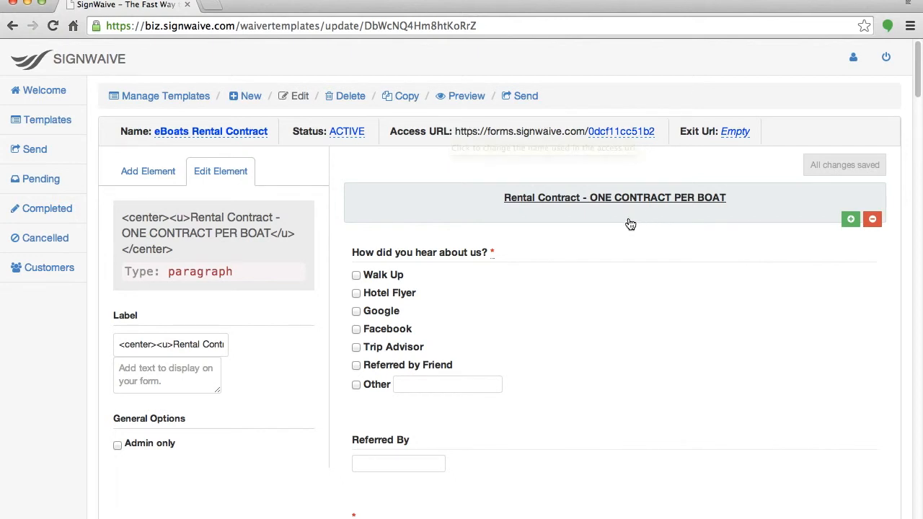
Replace the random access URL code with 'eboatstampa' and confirm it.
click(610, 131)
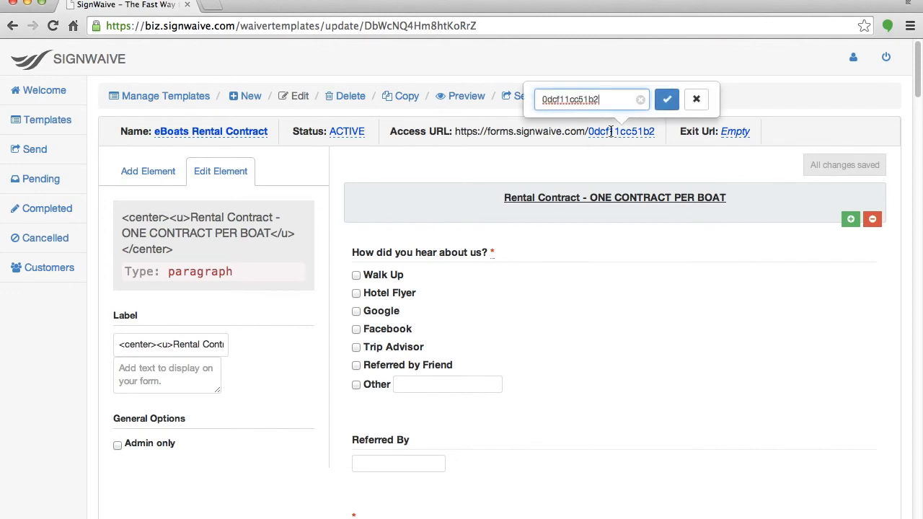
key(super+a)
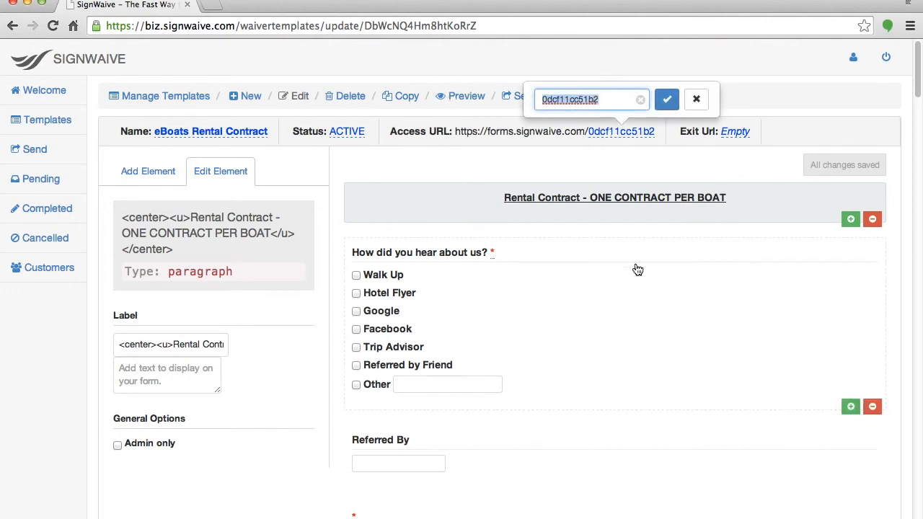
text(eboatstampa)
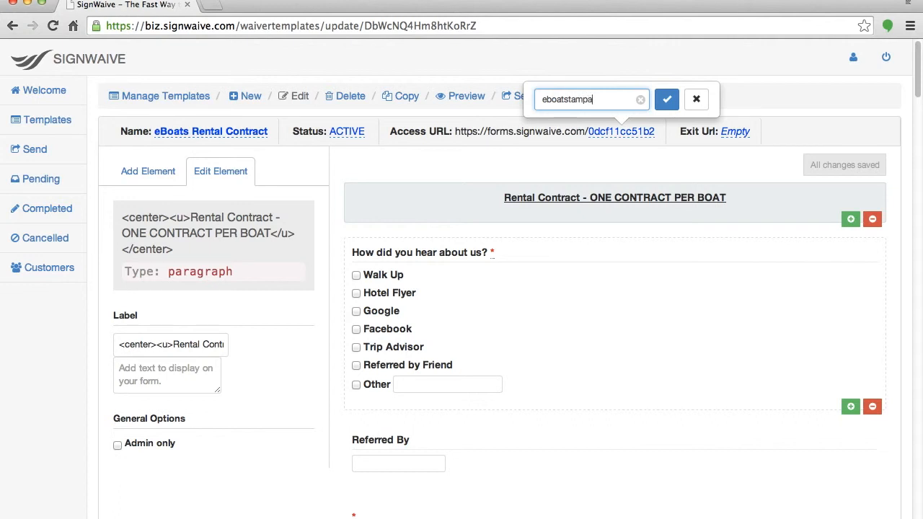
click(667, 100)
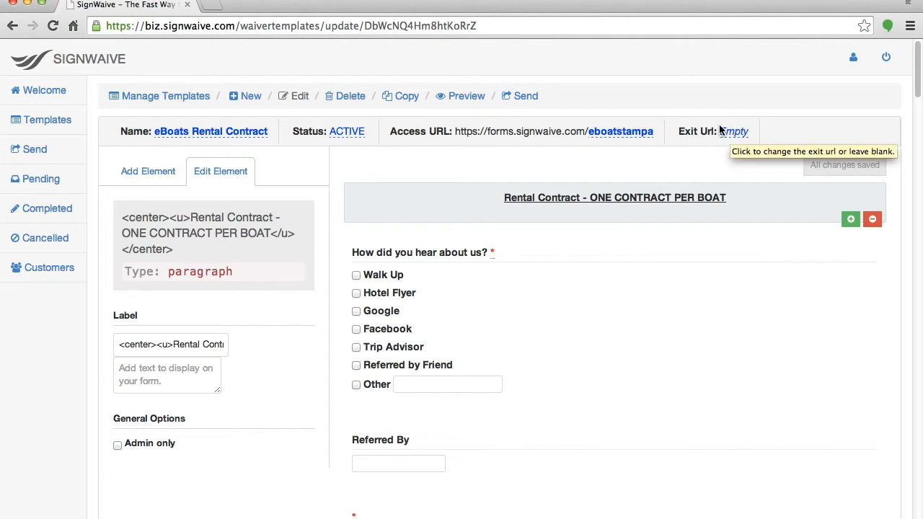
Search for the eBoats Tampa page in a new browser tab.
click(213, 5)
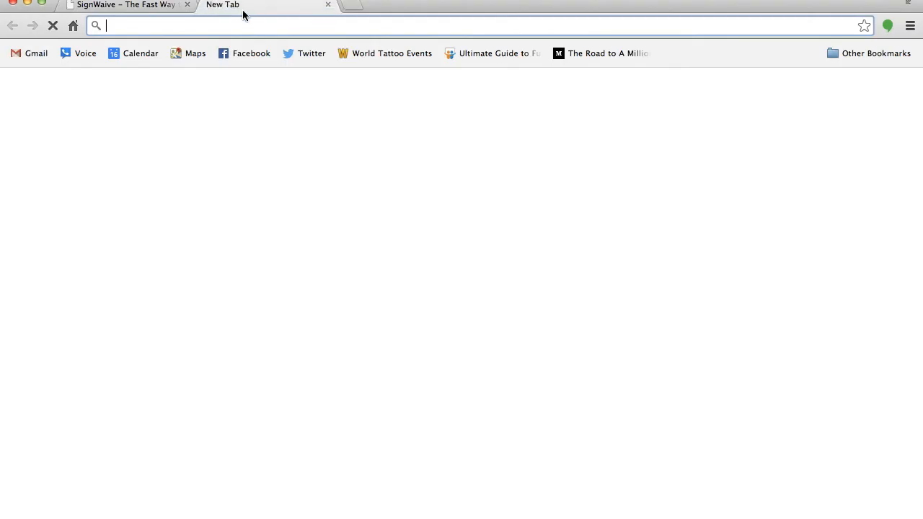
text(eboats tam)
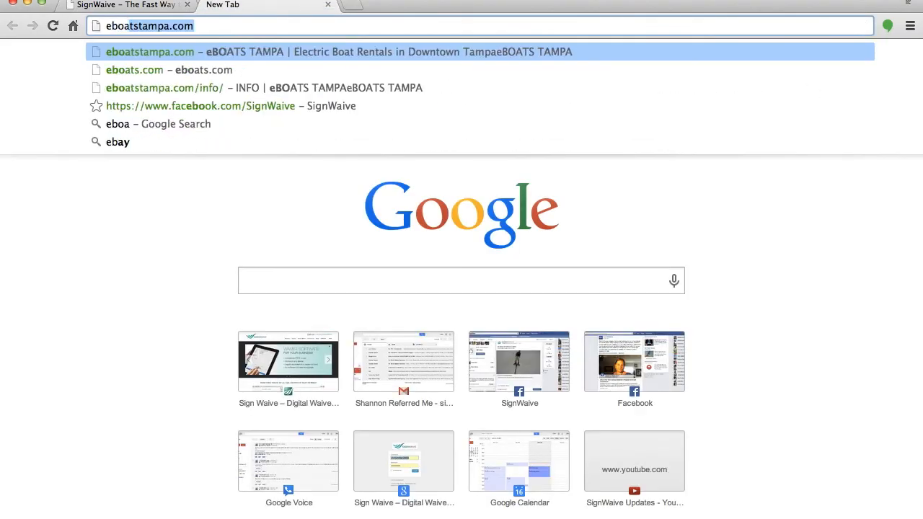
key(Return)
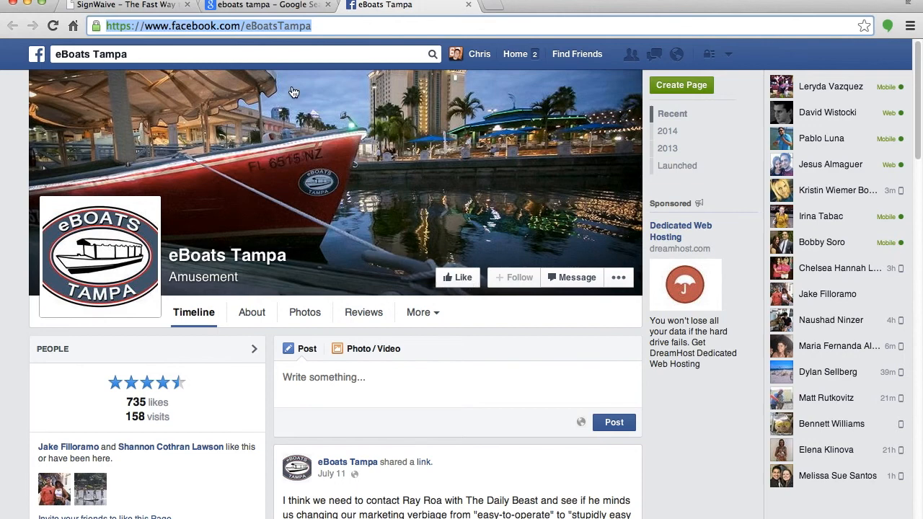
Paste the eBoats Tampa Facebook address as the exit URL and preview the public form.
click(85, 4)
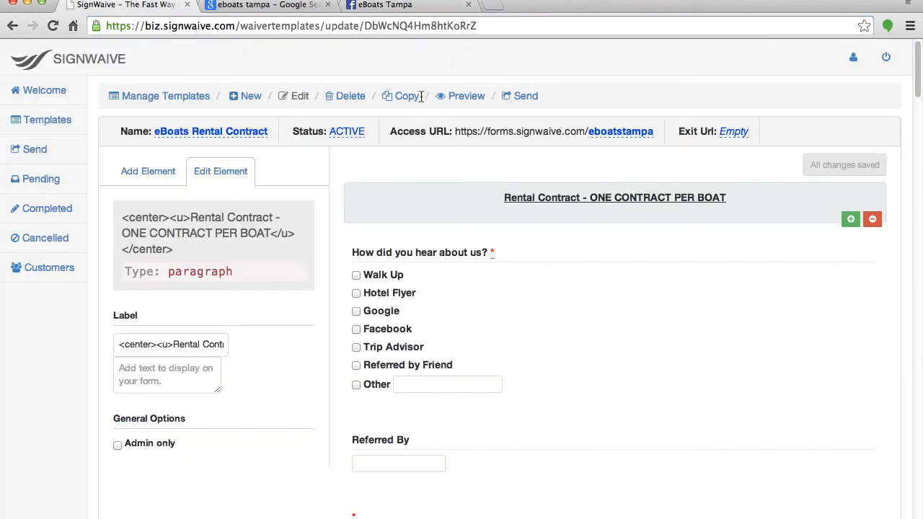
click(735, 131)
key(super+v)
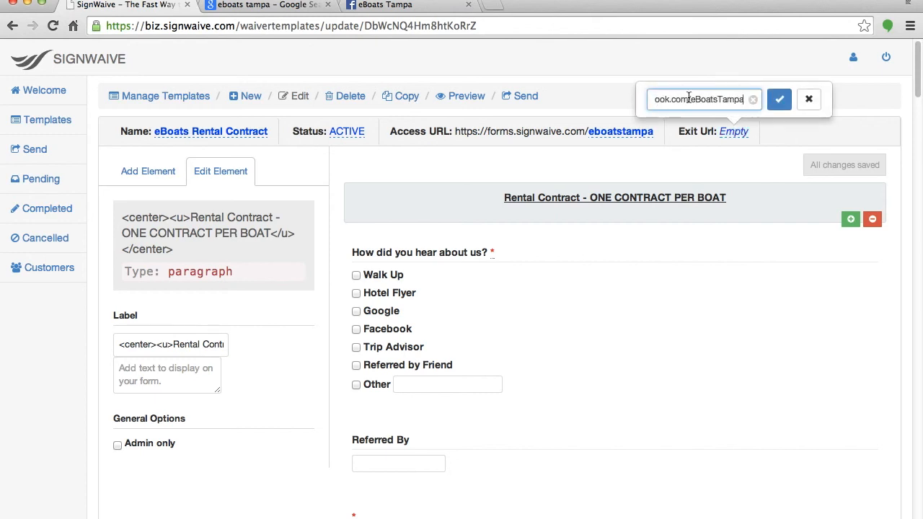
click(780, 98)
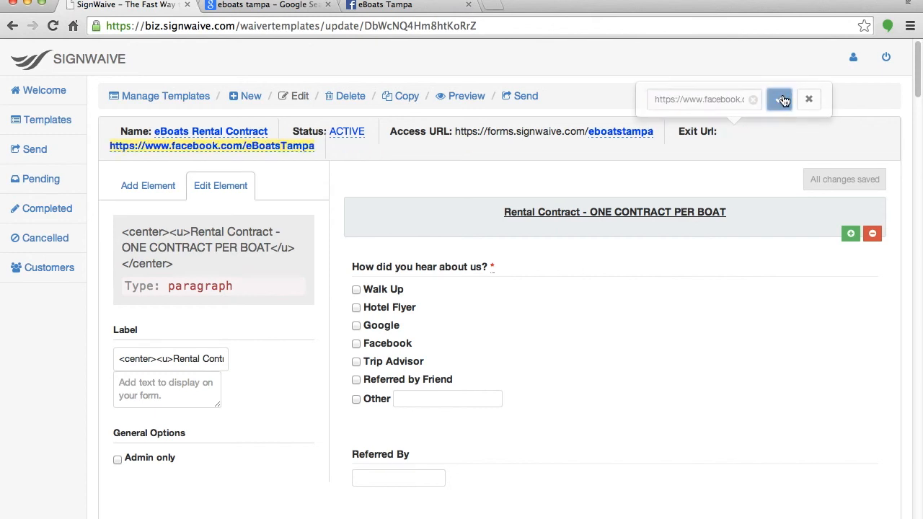
click(458, 97)
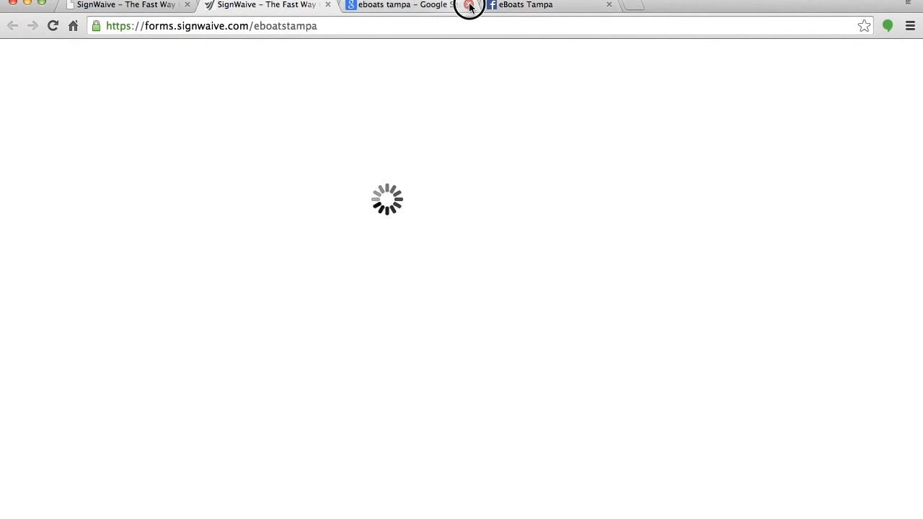
Close the Google search and Facebook tabs, leaving the eboatstampa form open.
click(468, 5)
click(469, 5)
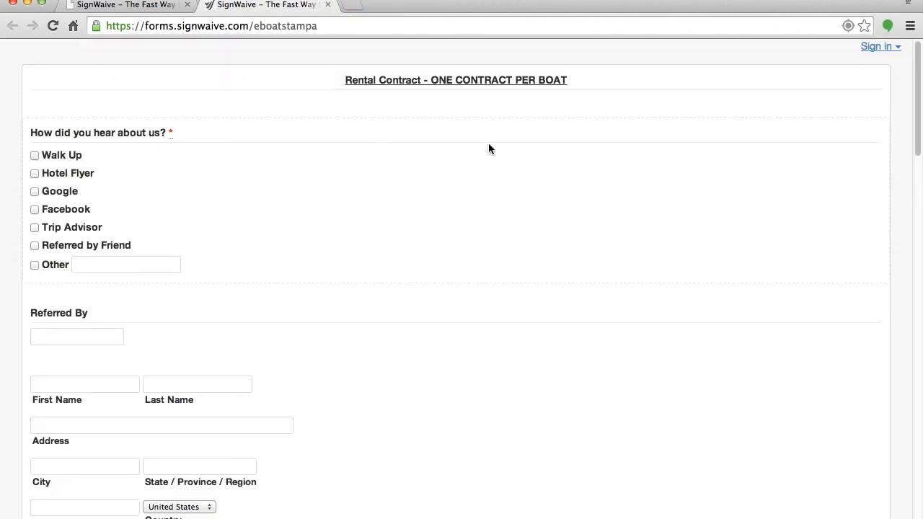
scroll(255, 82, down, 15)
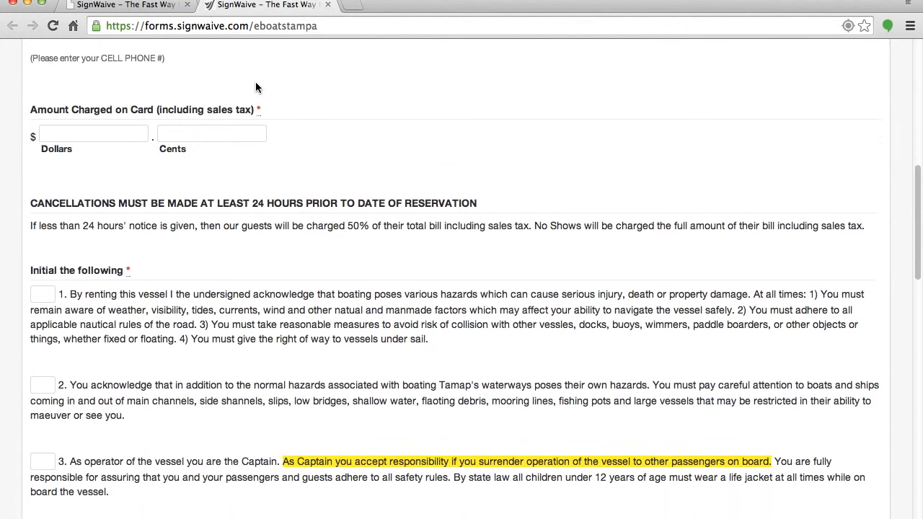
scroll(255, 87, down, 10)
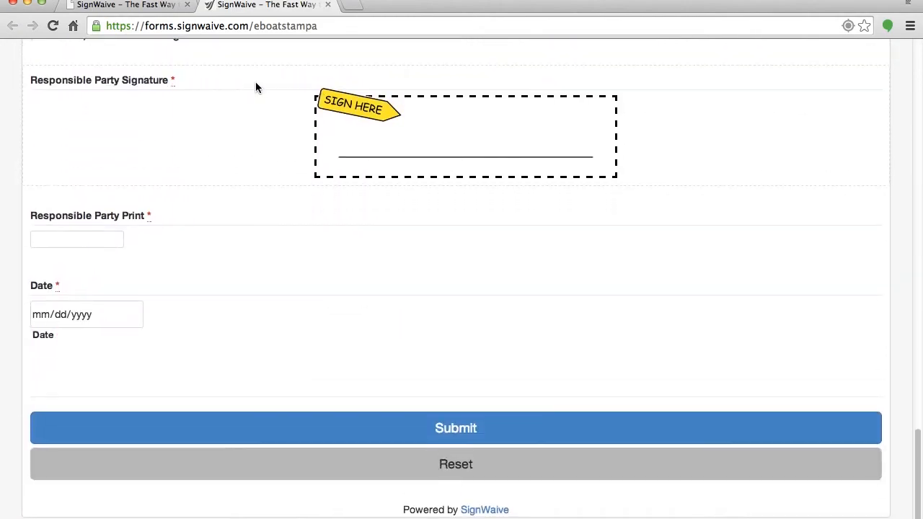
Scroll through the public form to review it down to the signature and Submit section.
scroll(256, 83, up, 8)
scroll(257, 88, up, 4)
scroll(253, 88, down, 8)
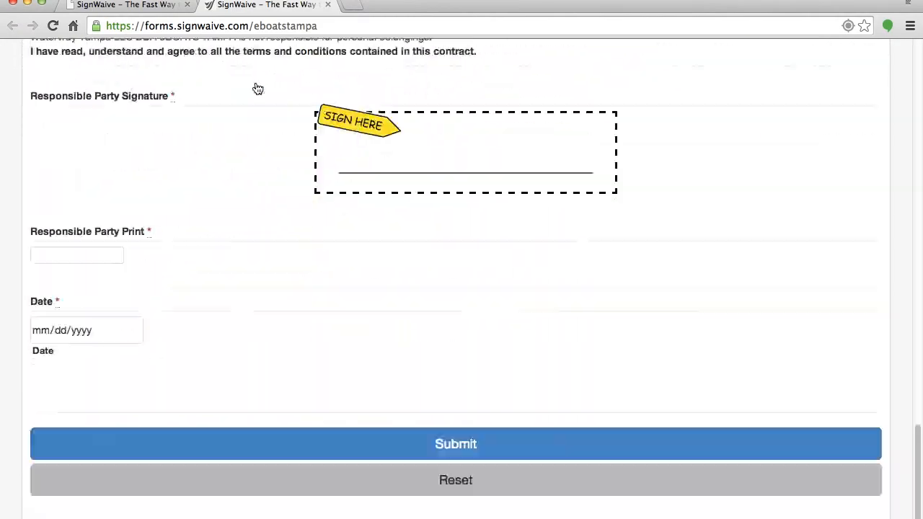
scroll(279, 259, up, 8)
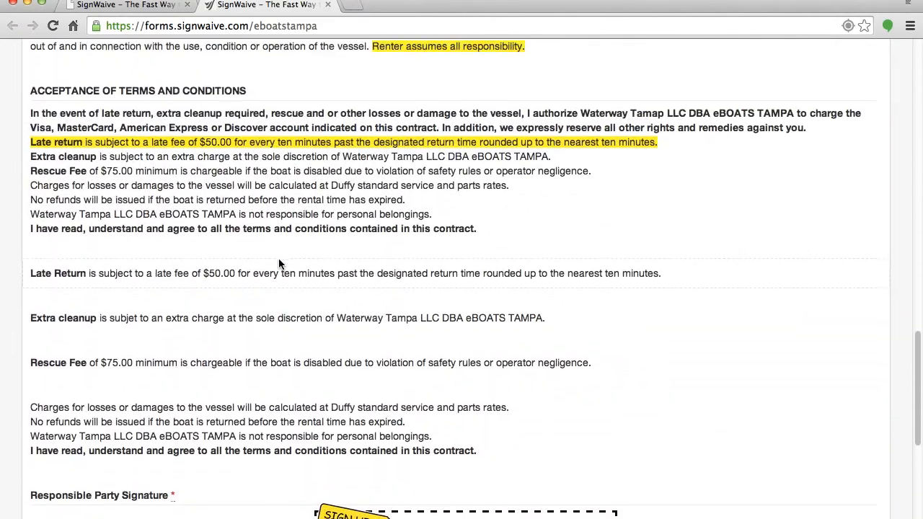
scroll(280, 265, up, 15)
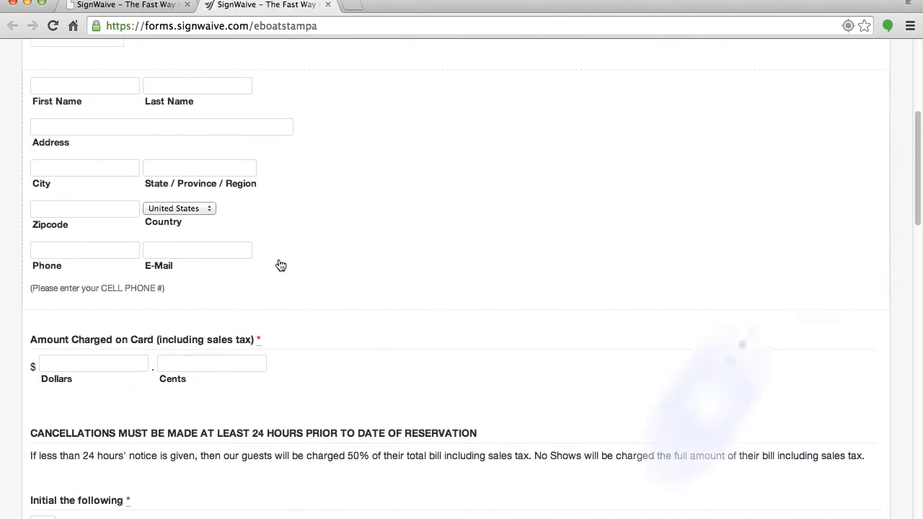
scroll(280, 264, up, 3)
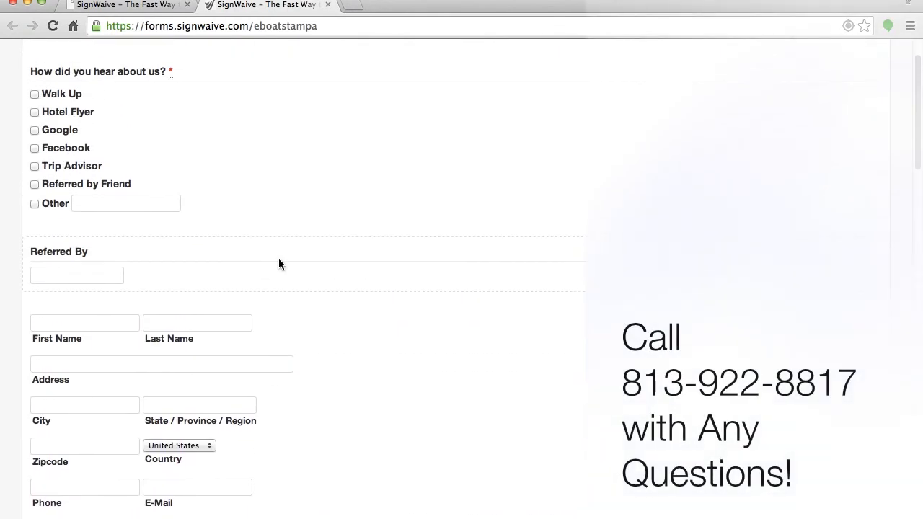
scroll(279, 263, up, 3)
scroll(323, 134, down, 15)
scroll(325, 136, down, 20)
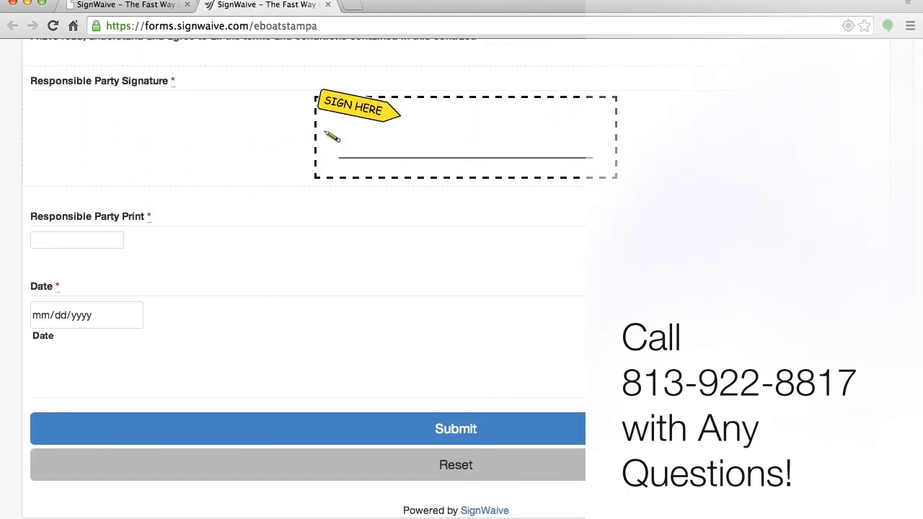